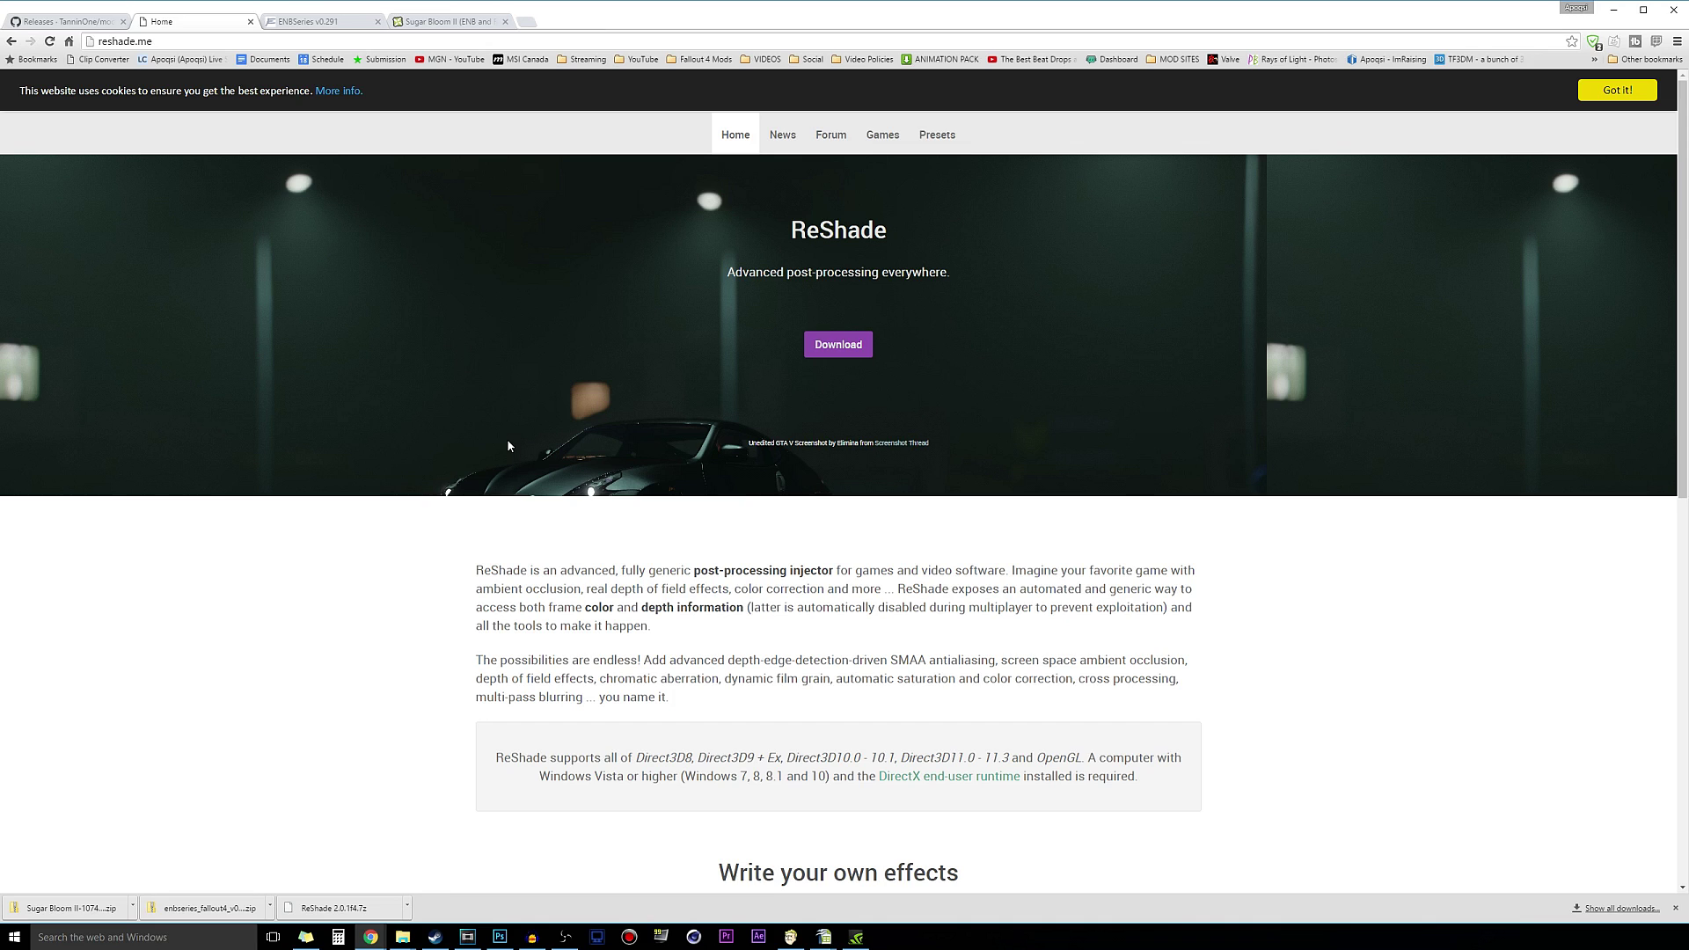
Review the ReShade site's description and download section, and bring up the ENBSeries v0.291 page.
scroll(508, 445, "down", 8)
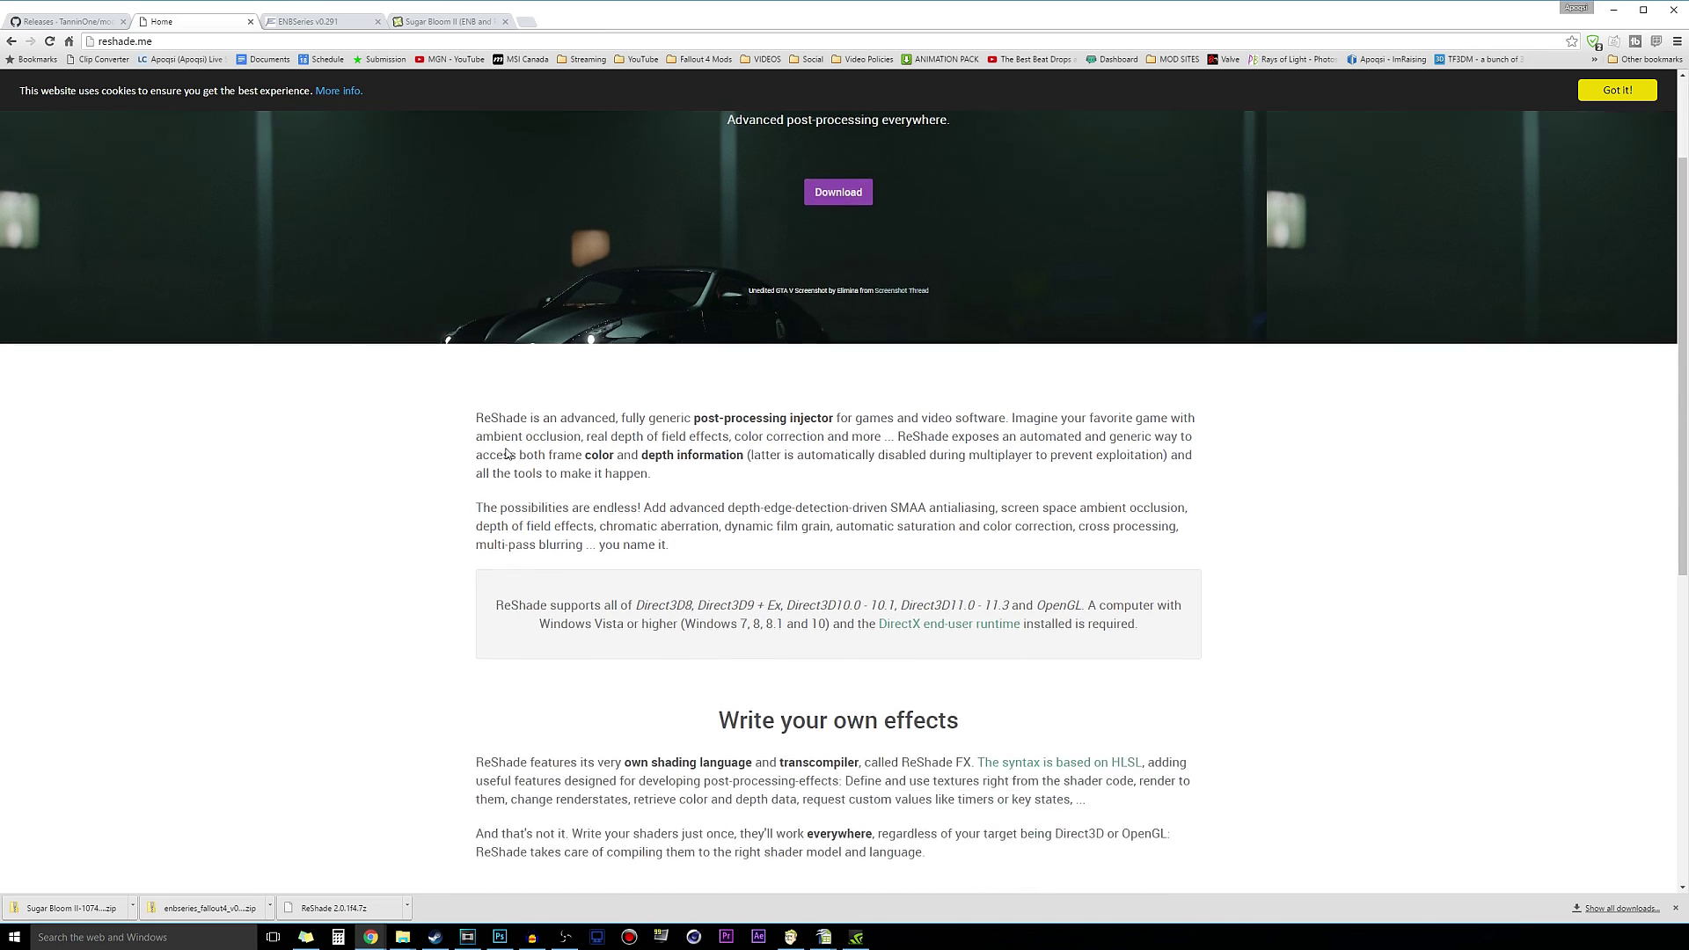
scroll(492, 447, "down", 1)
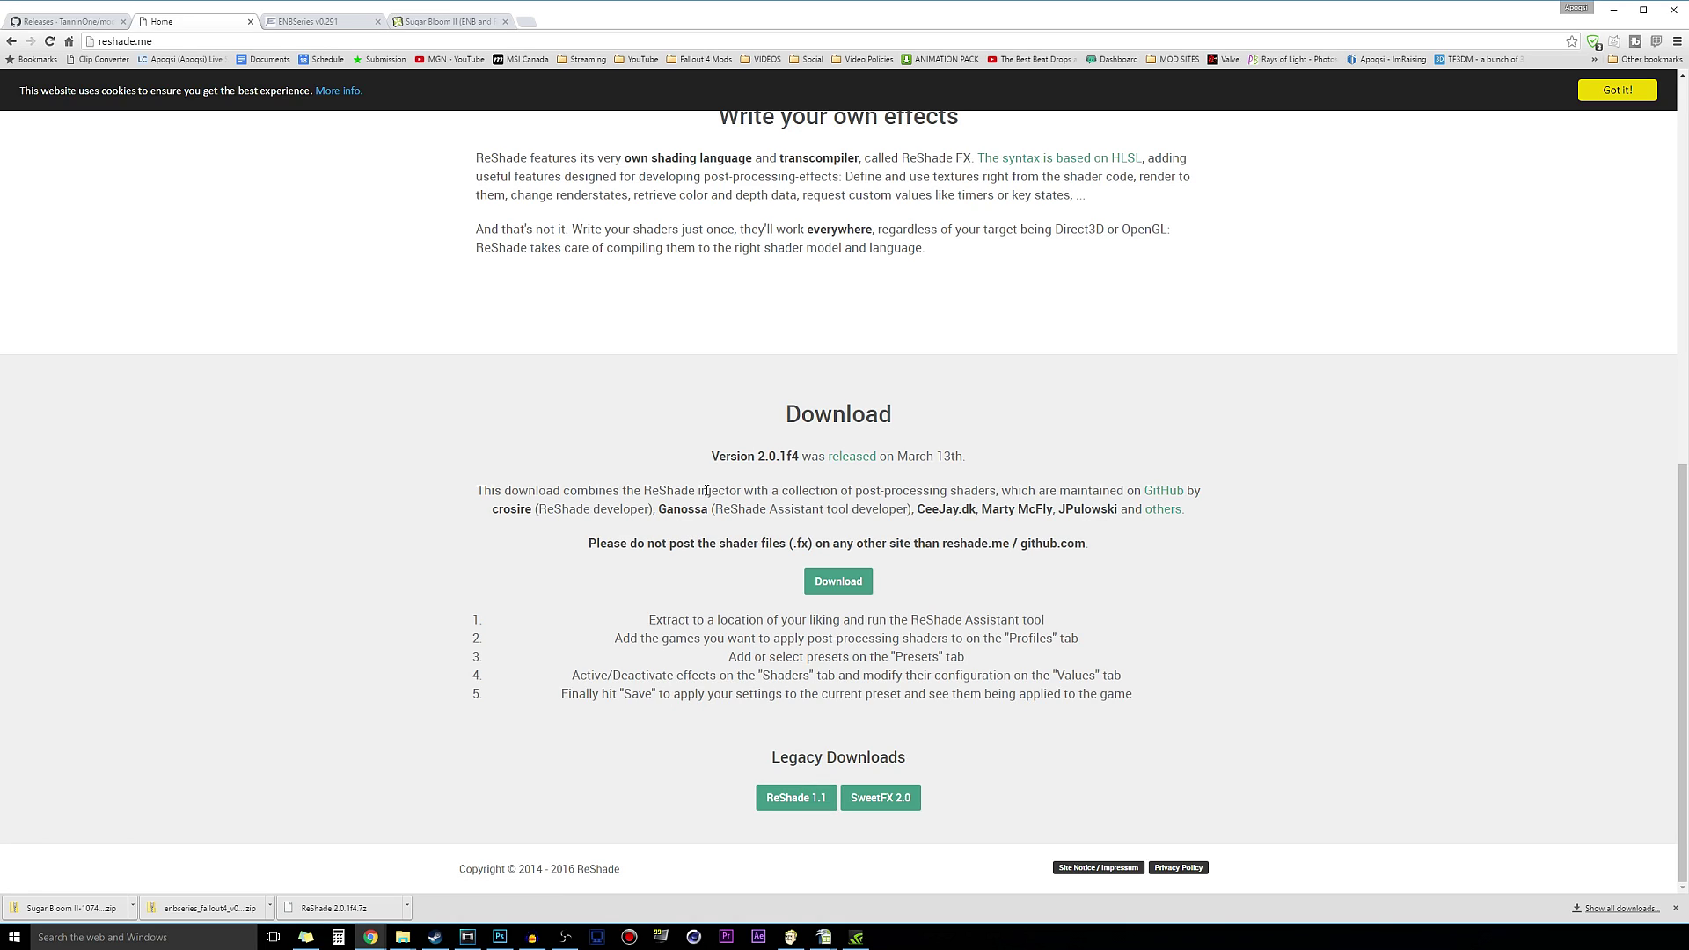
left_click_drag(712, 456, 798, 451)
left_click(766, 504)
left_click(316, 22)
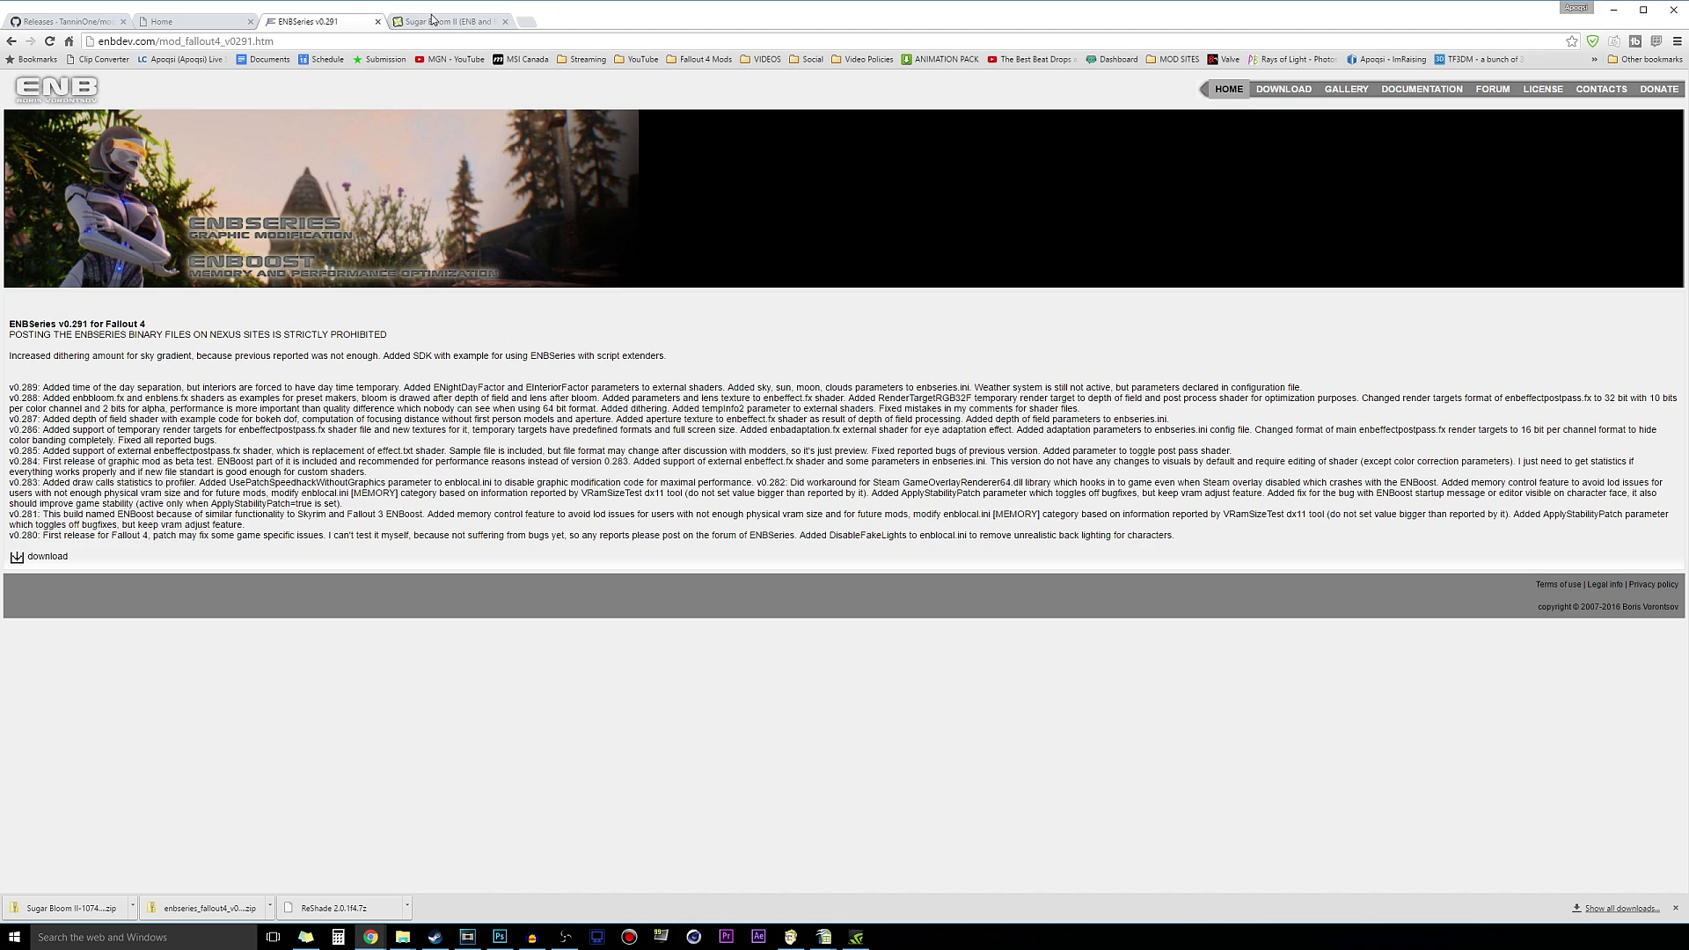
Examine the Sugar Bloom II mod page, including its installation instructions, required ReShade version and an enlarged preview screenshot.
left_click(434, 23)
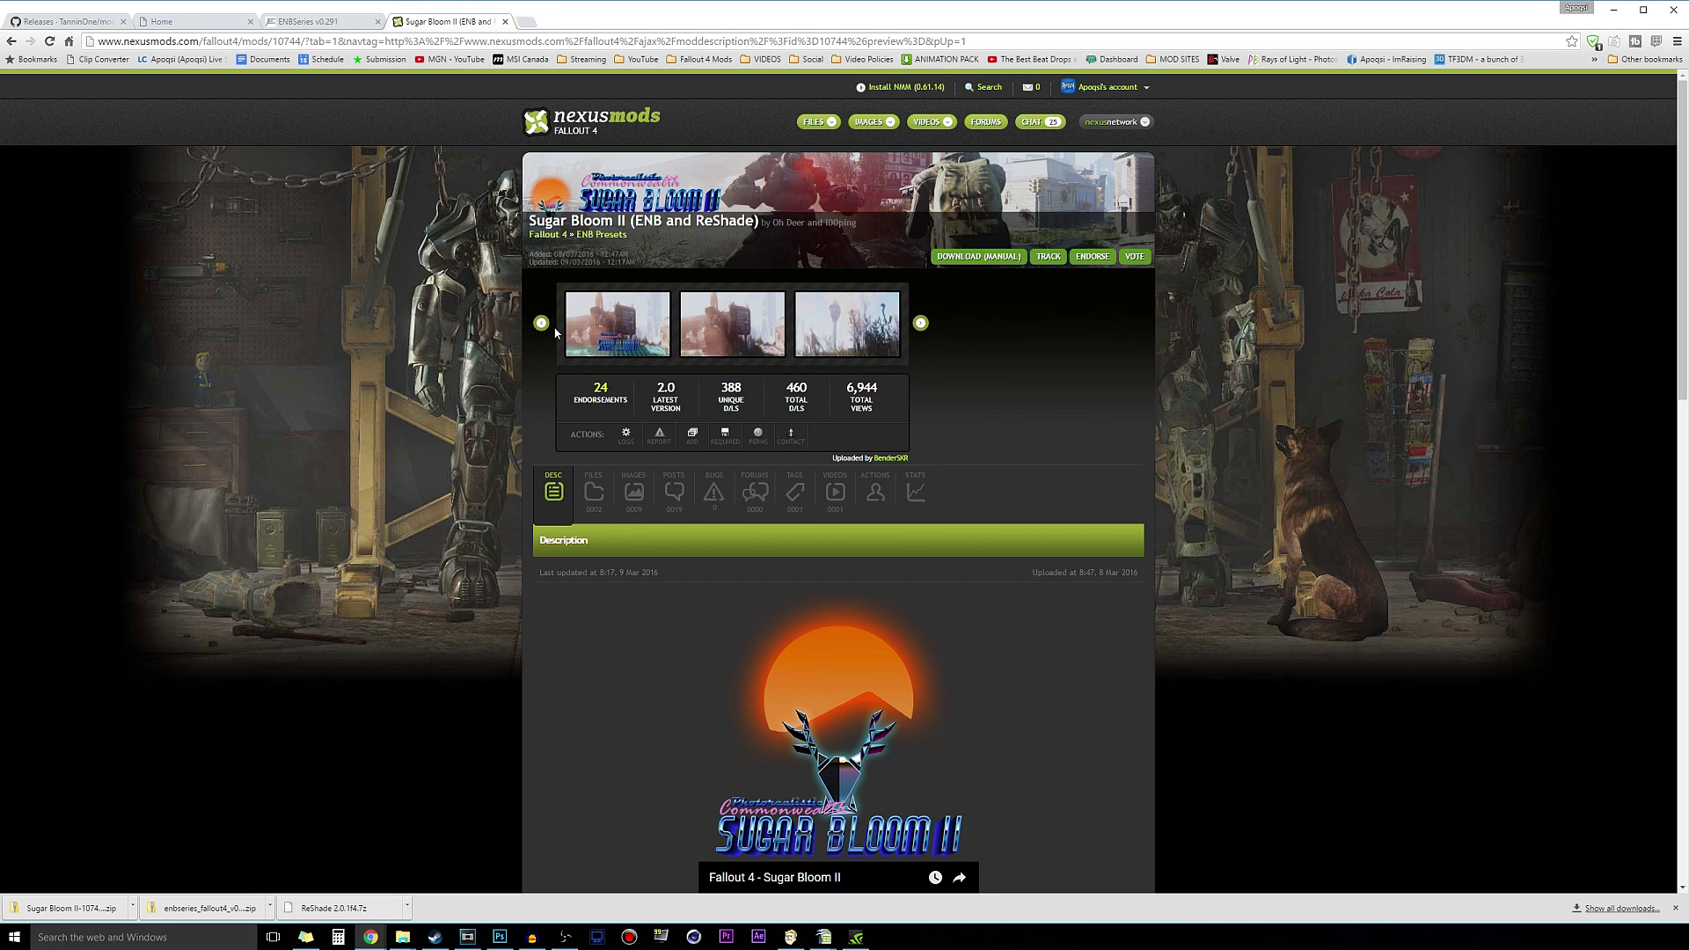
scroll(556, 334, "down", 4)
scroll(559, 339, "up", 3)
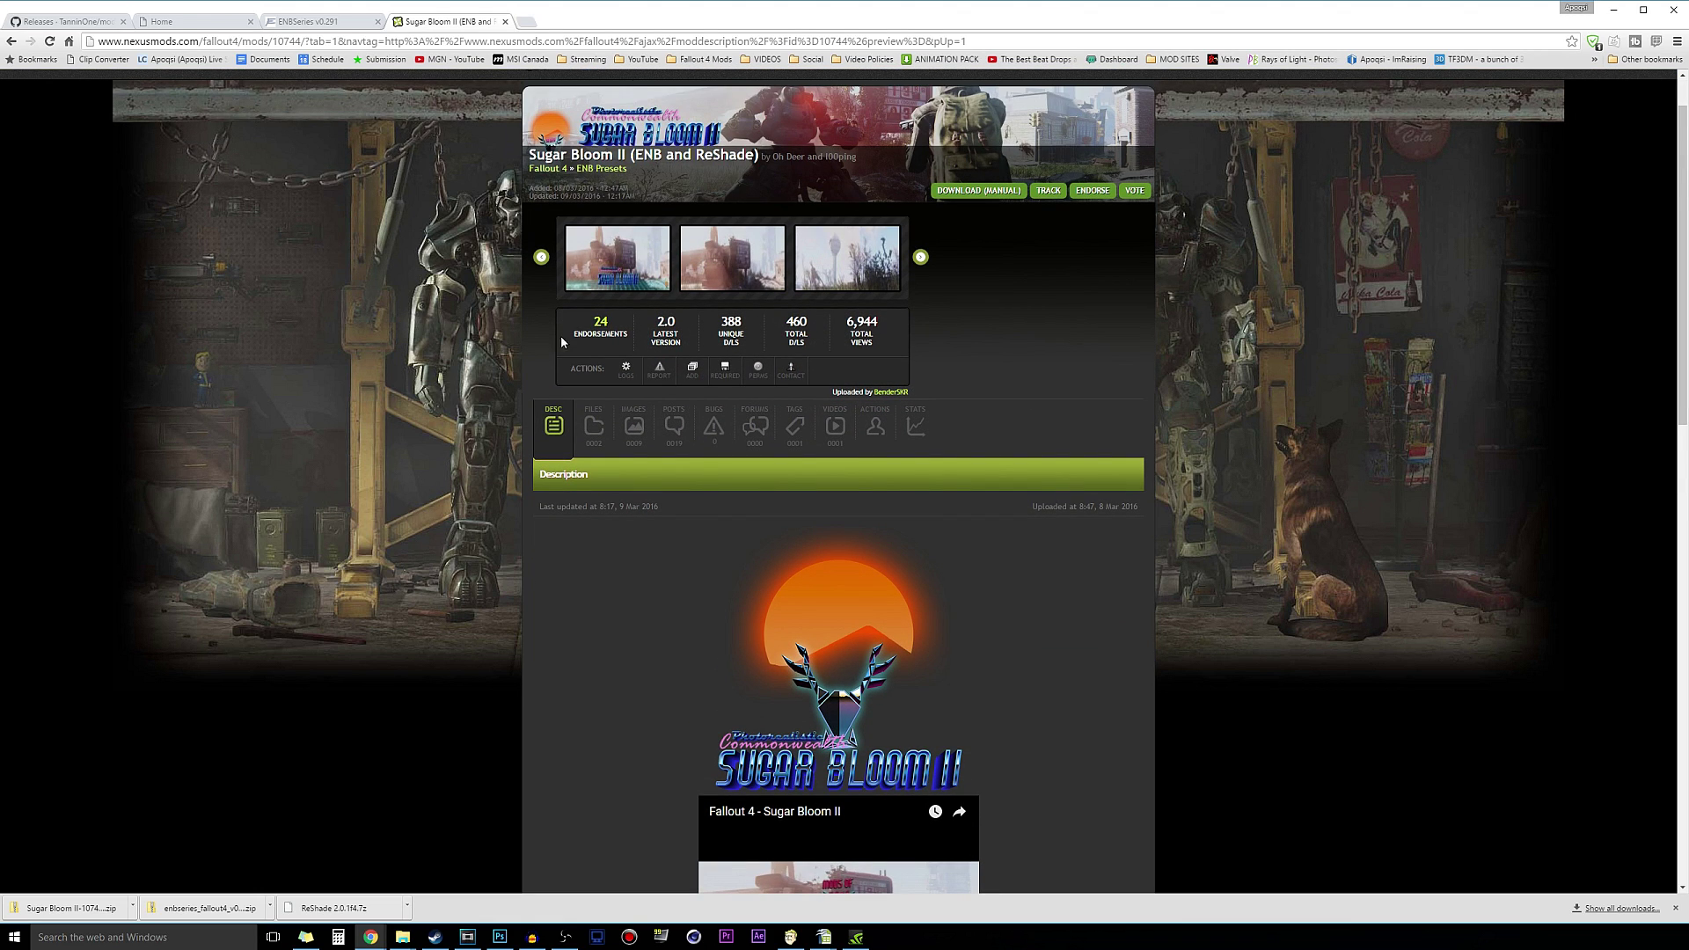
scroll(527, 348, "down", 7)
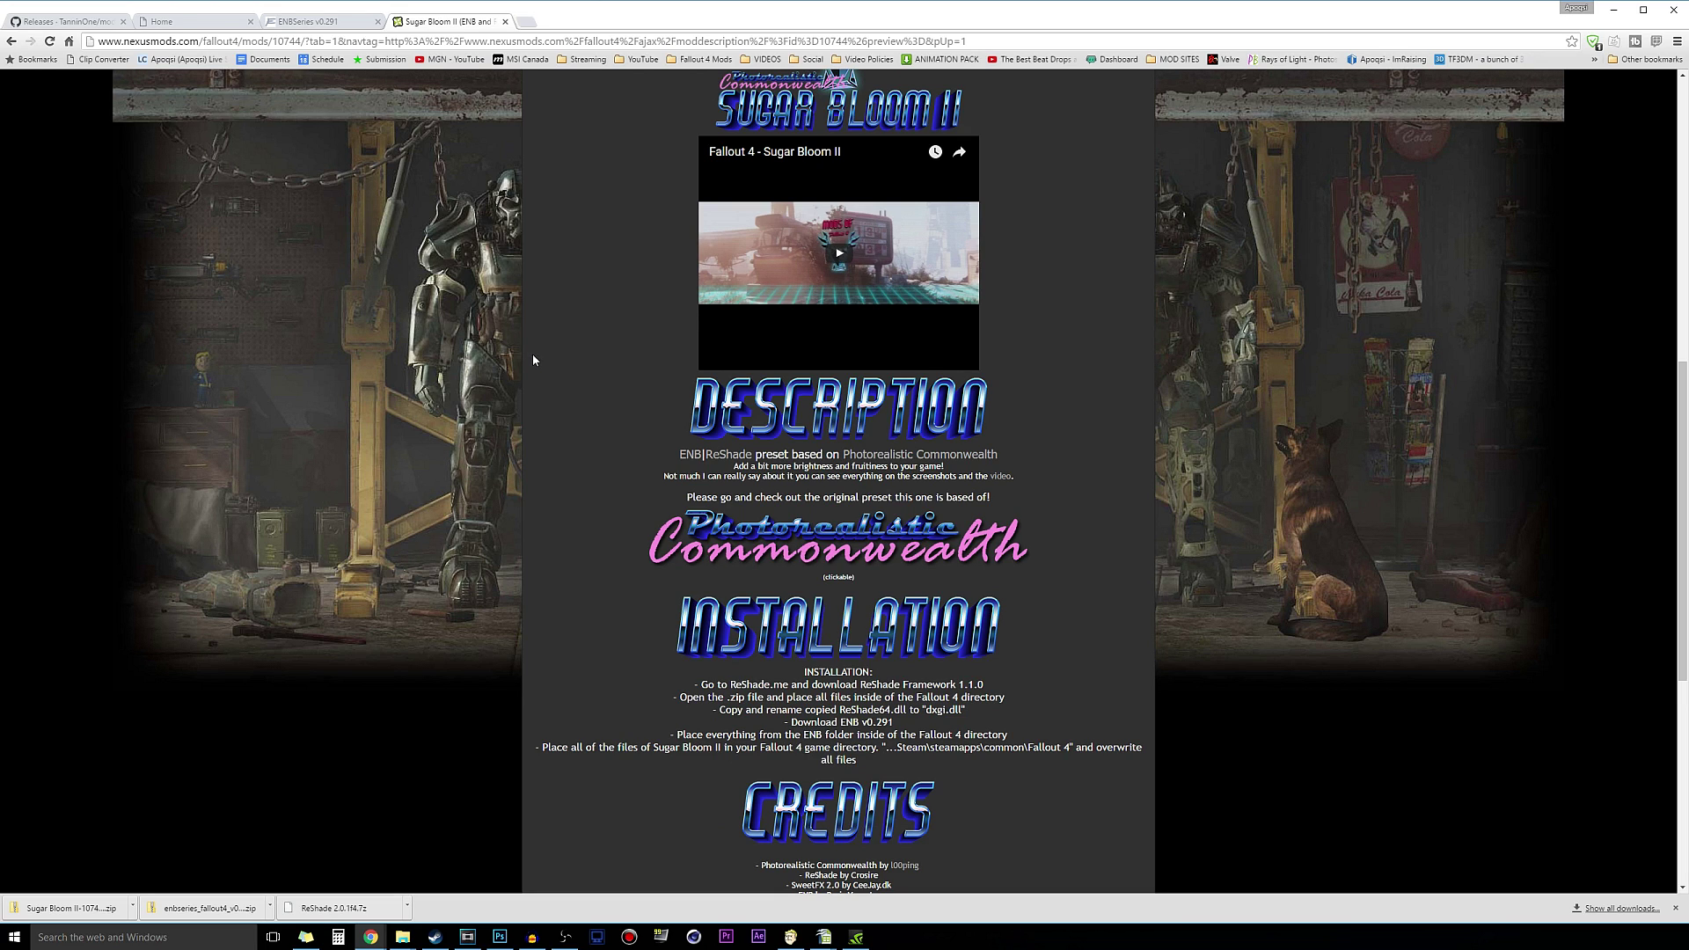
scroll(550, 352, "down", 2)
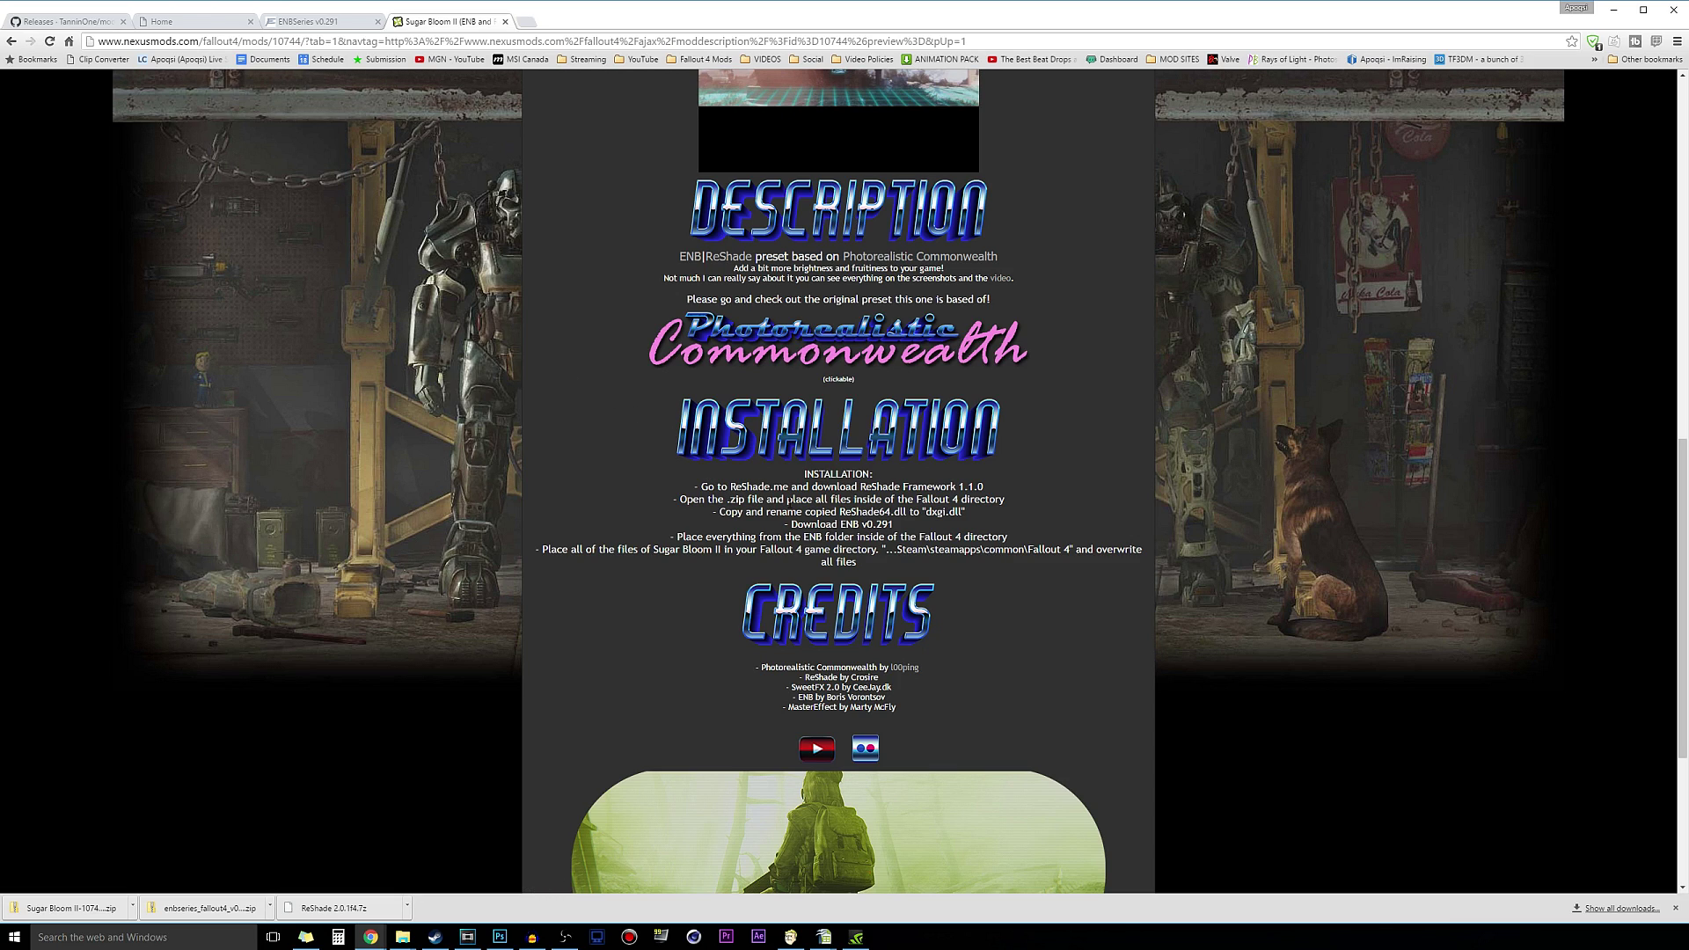
left_click_drag(862, 487, 987, 488)
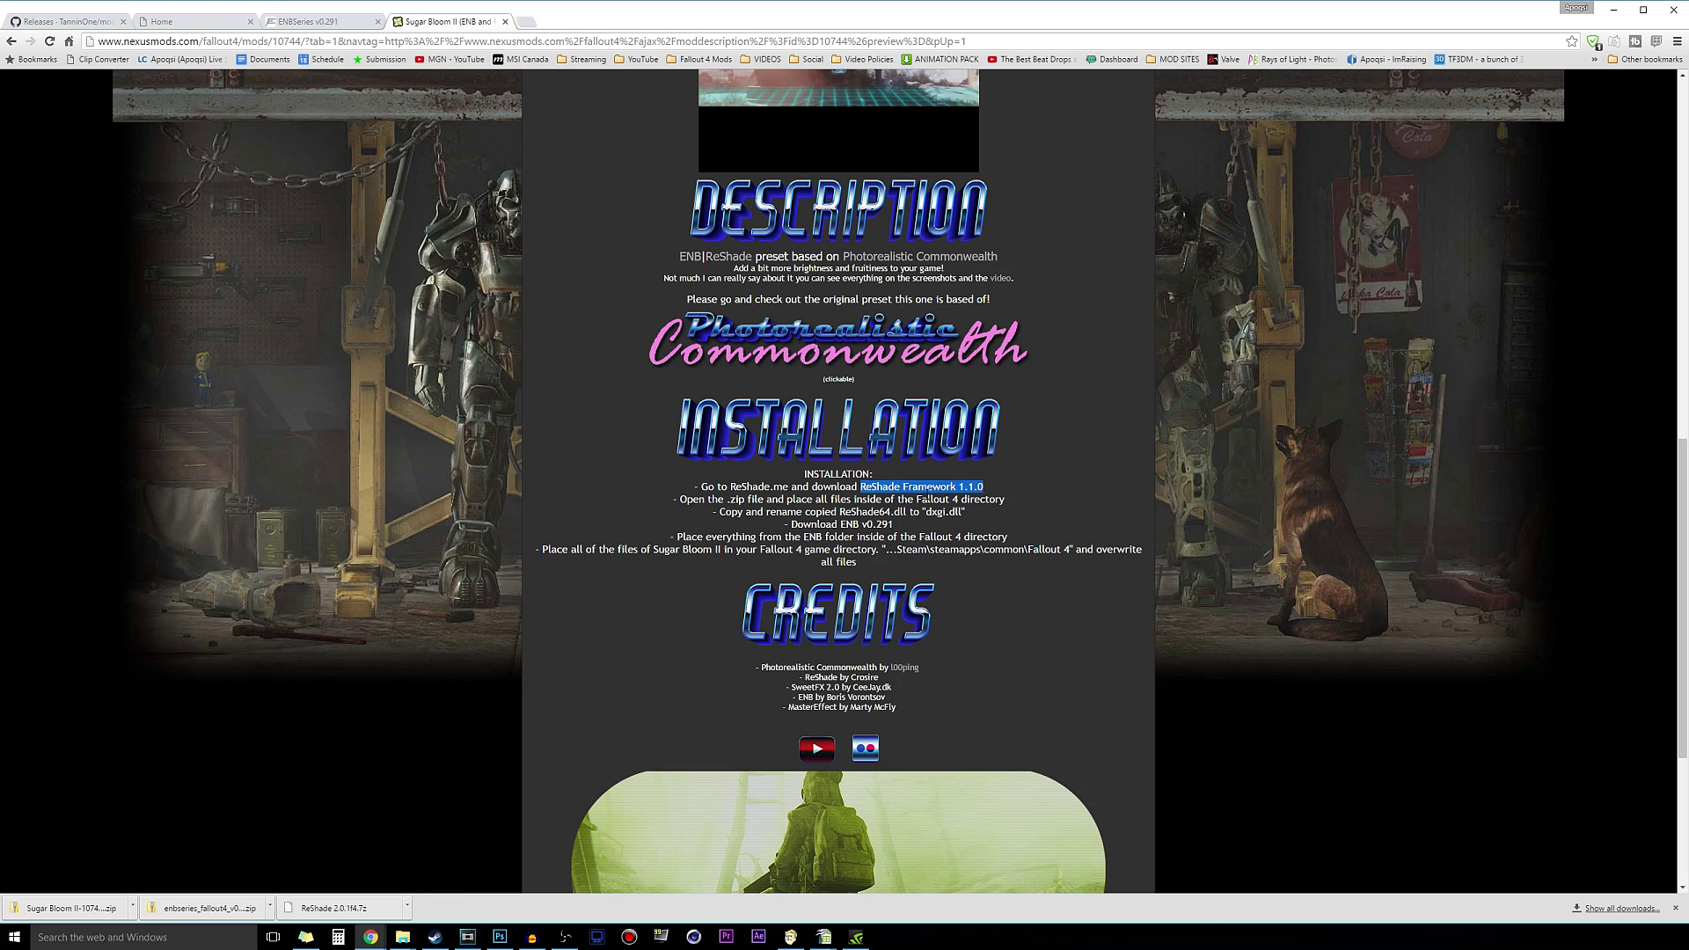
left_click(865, 486)
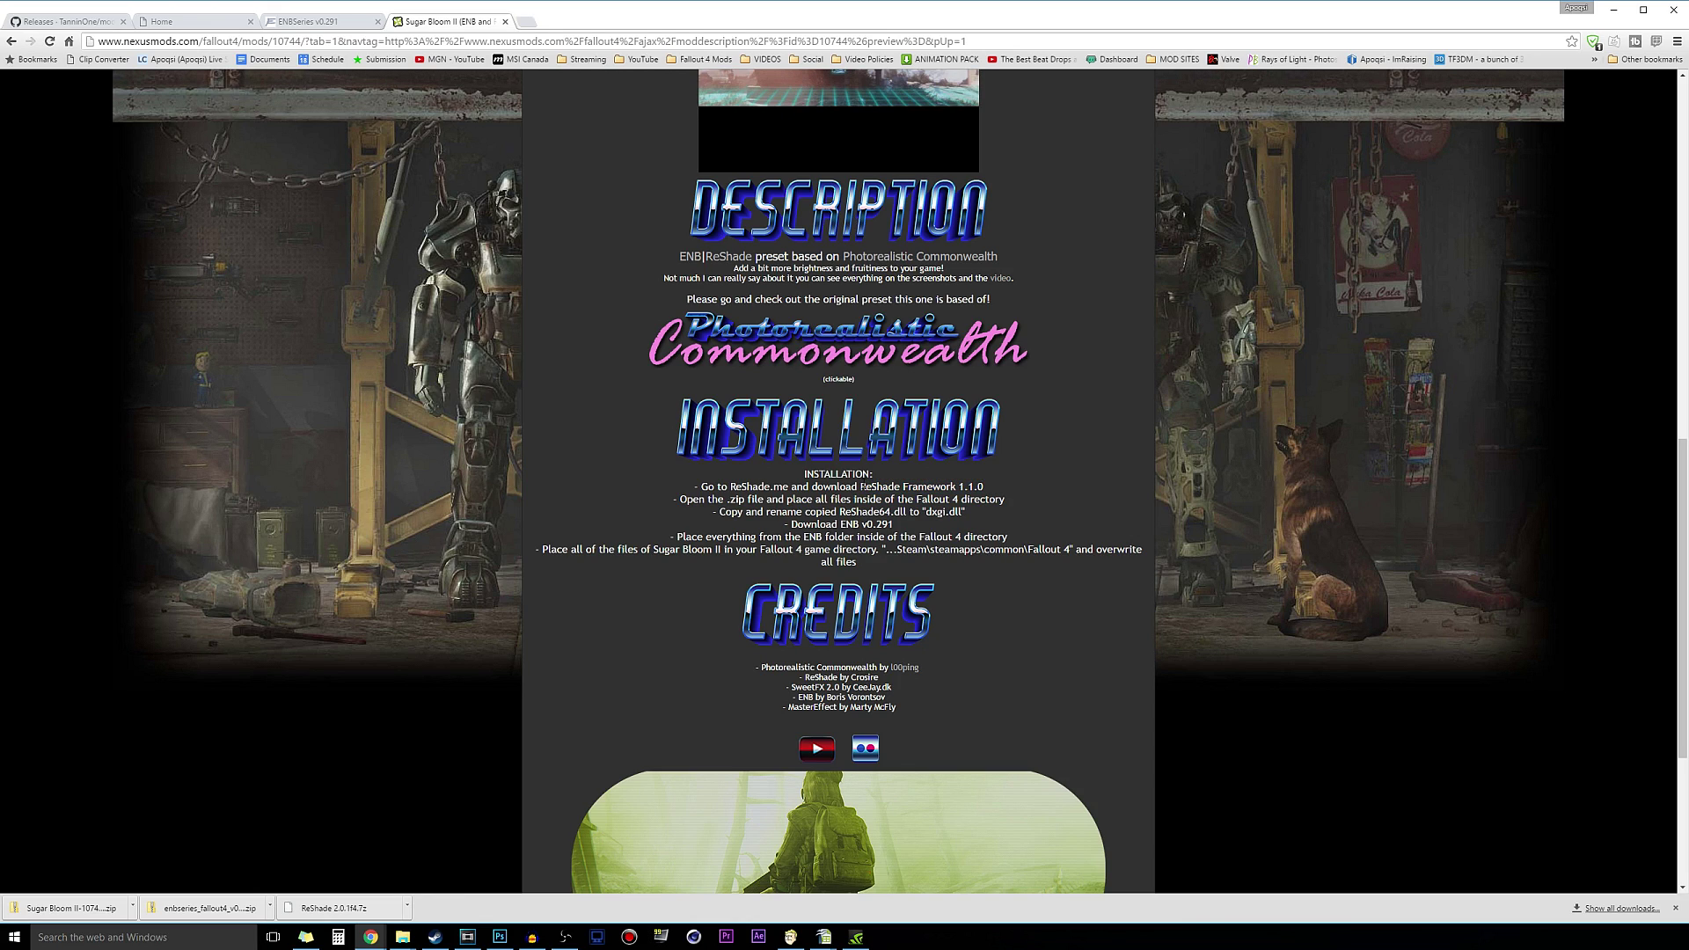
scroll(864, 486, "up", 10)
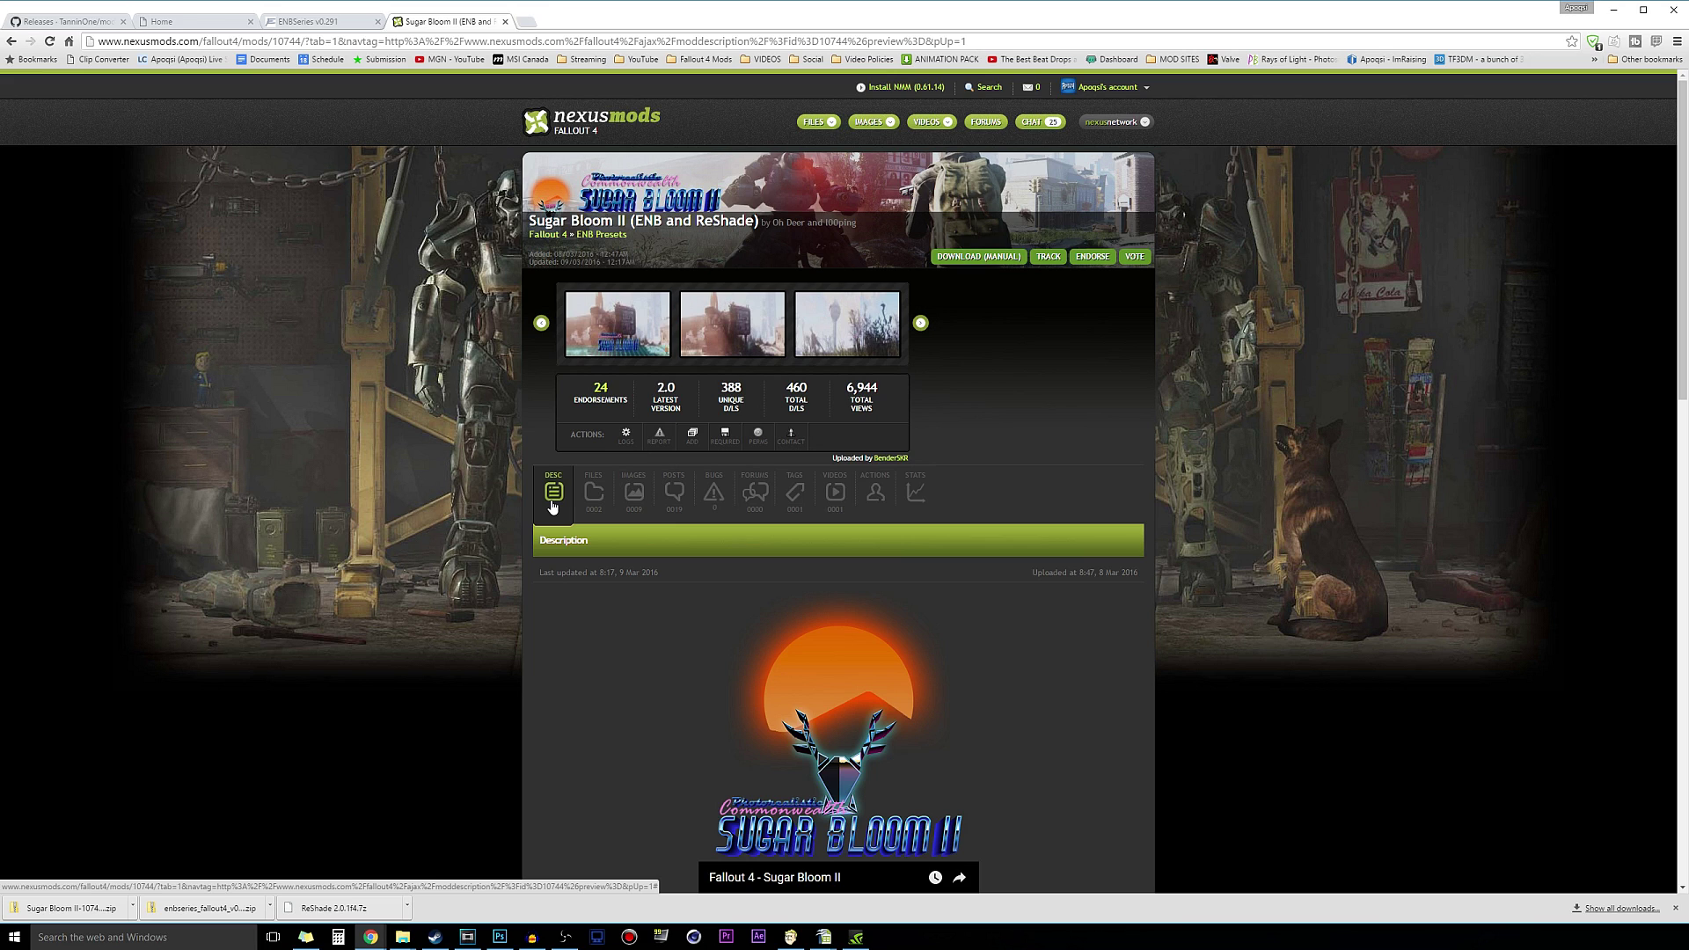
left_click(751, 318)
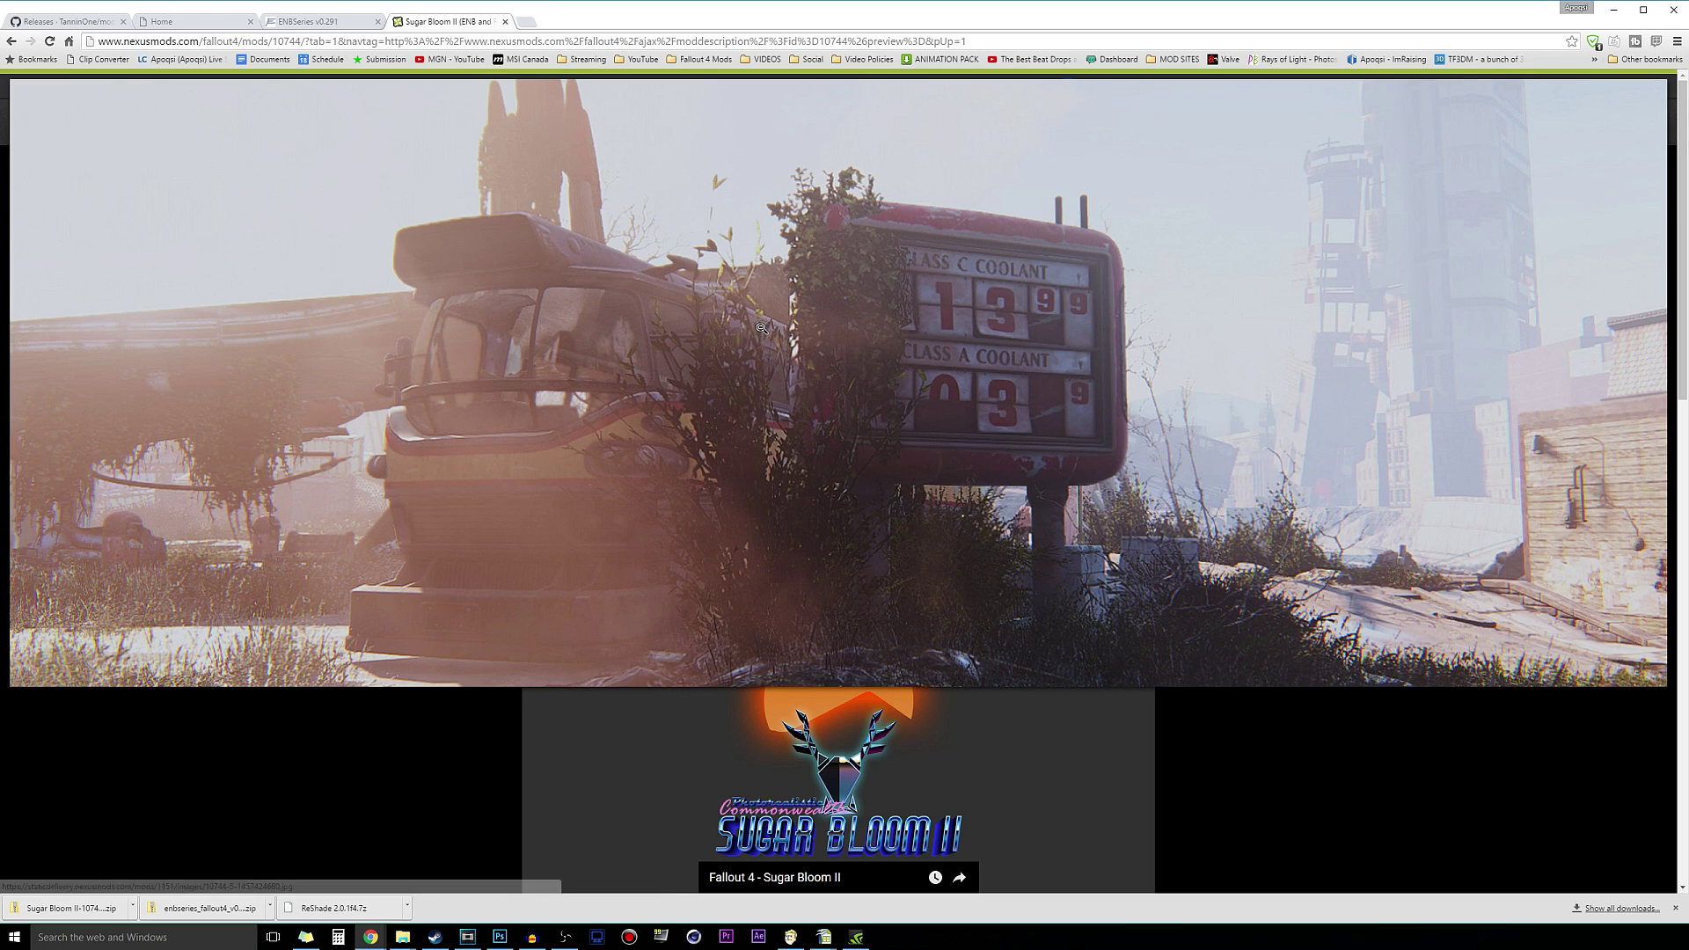
left_click(762, 328)
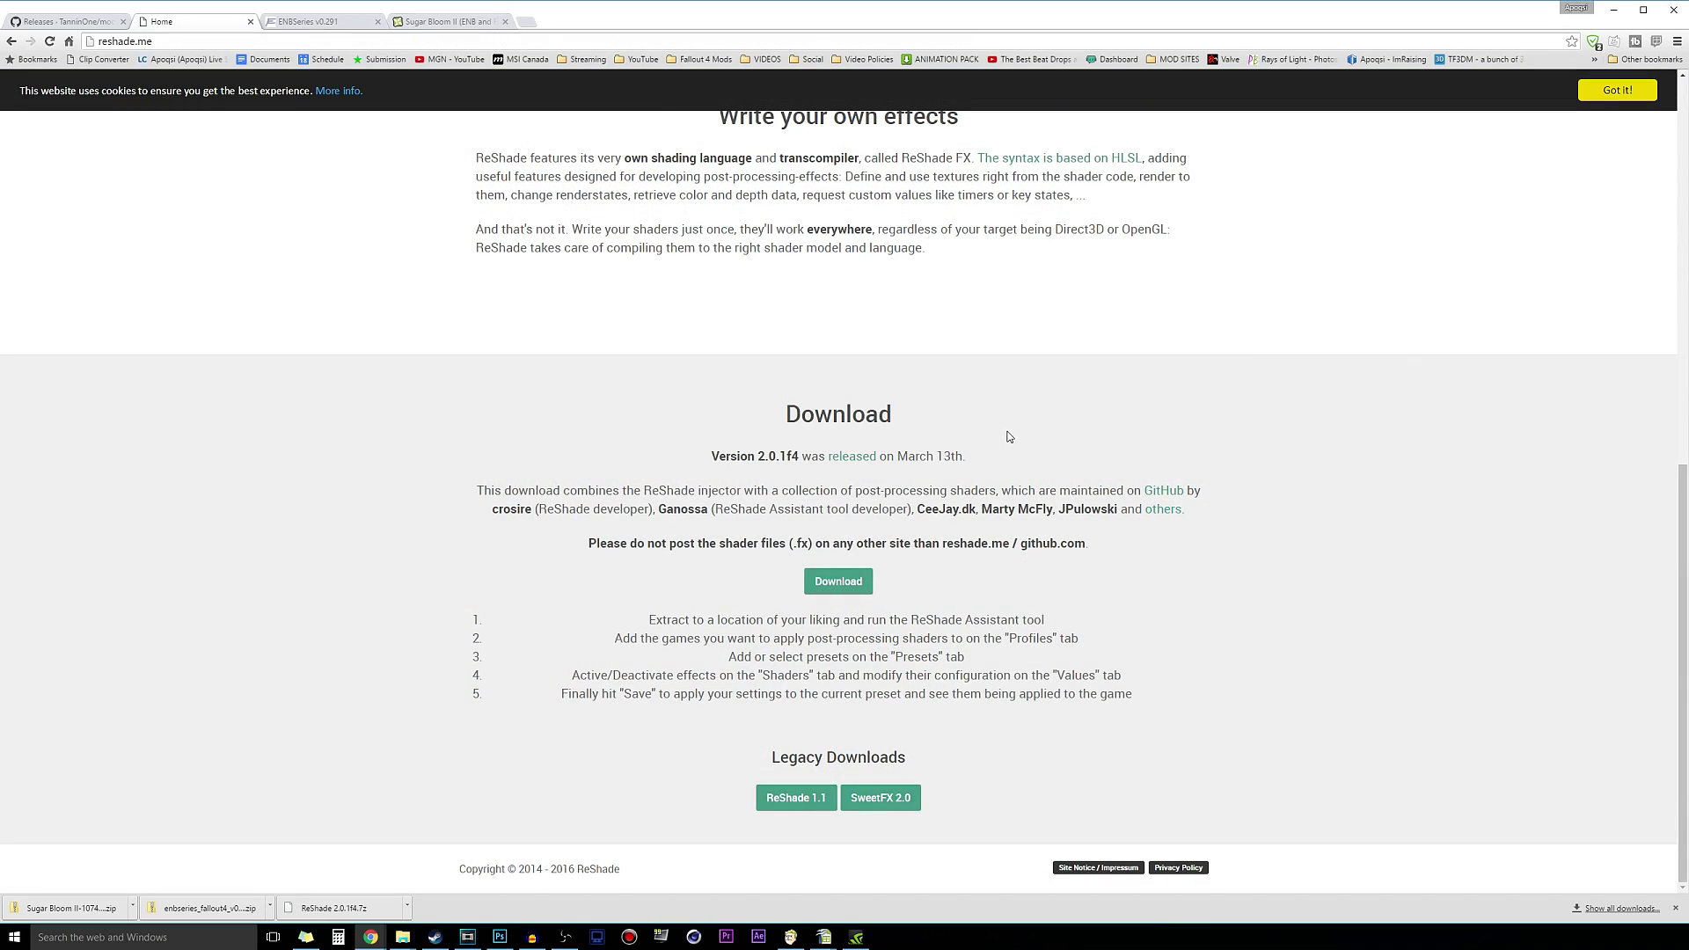
Download the legacy ReShade 1.1 archive from the ReShade site to the desktop and close its MediaFire page.
left_click(788, 791)
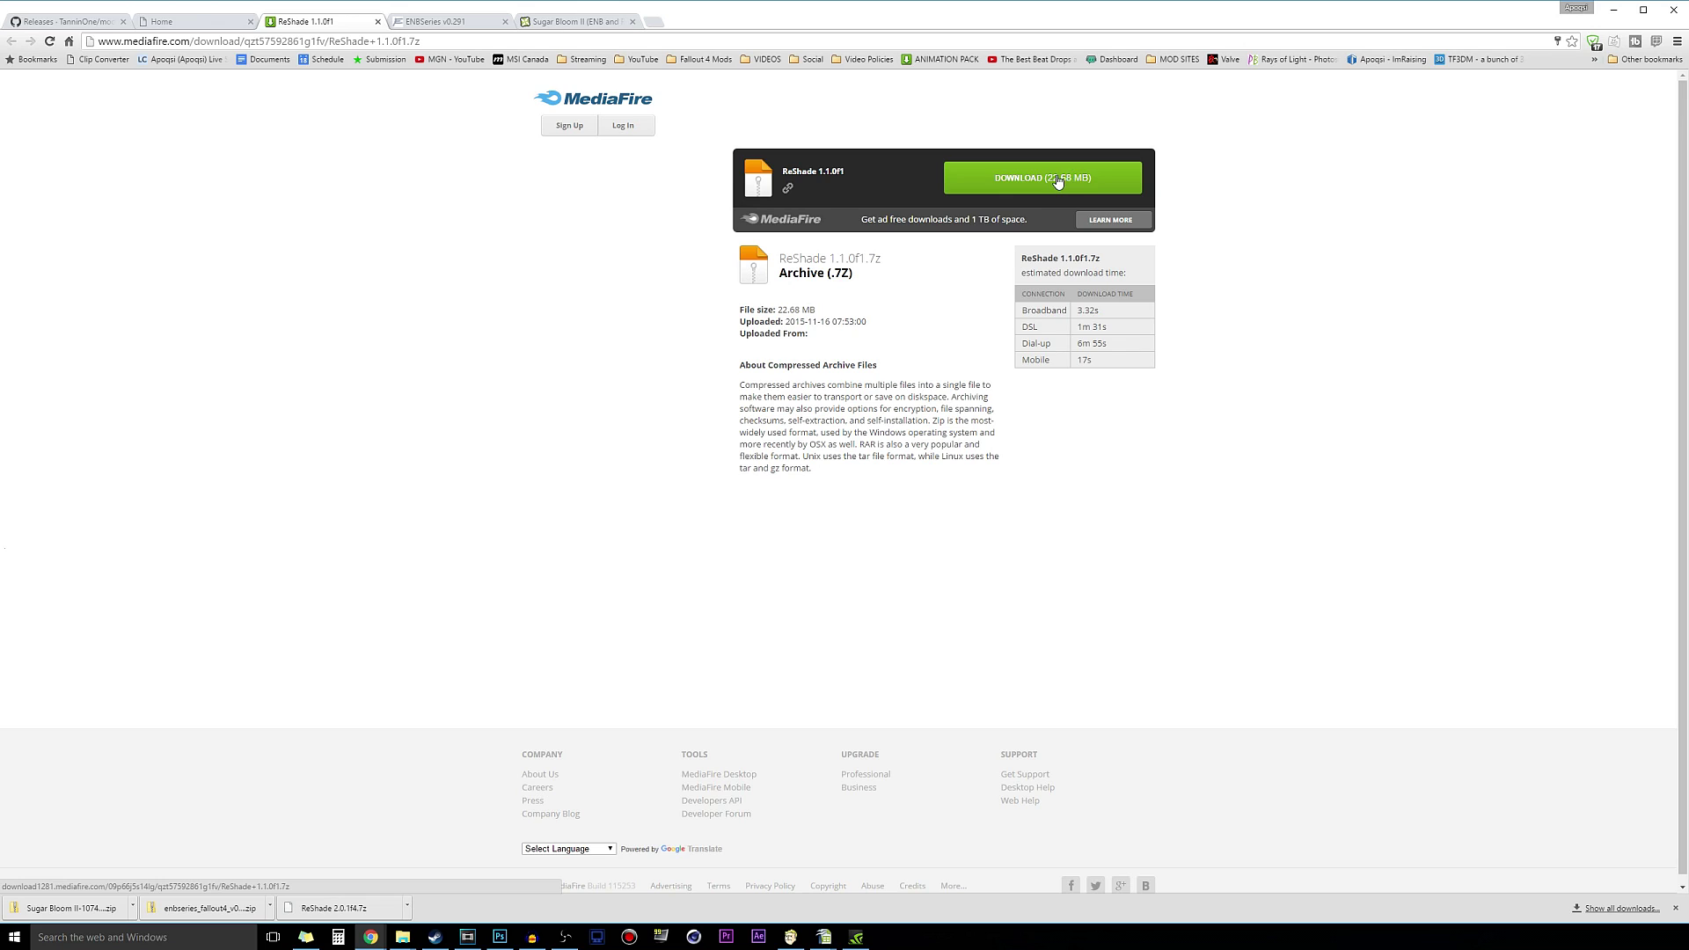
left_click(1058, 181)
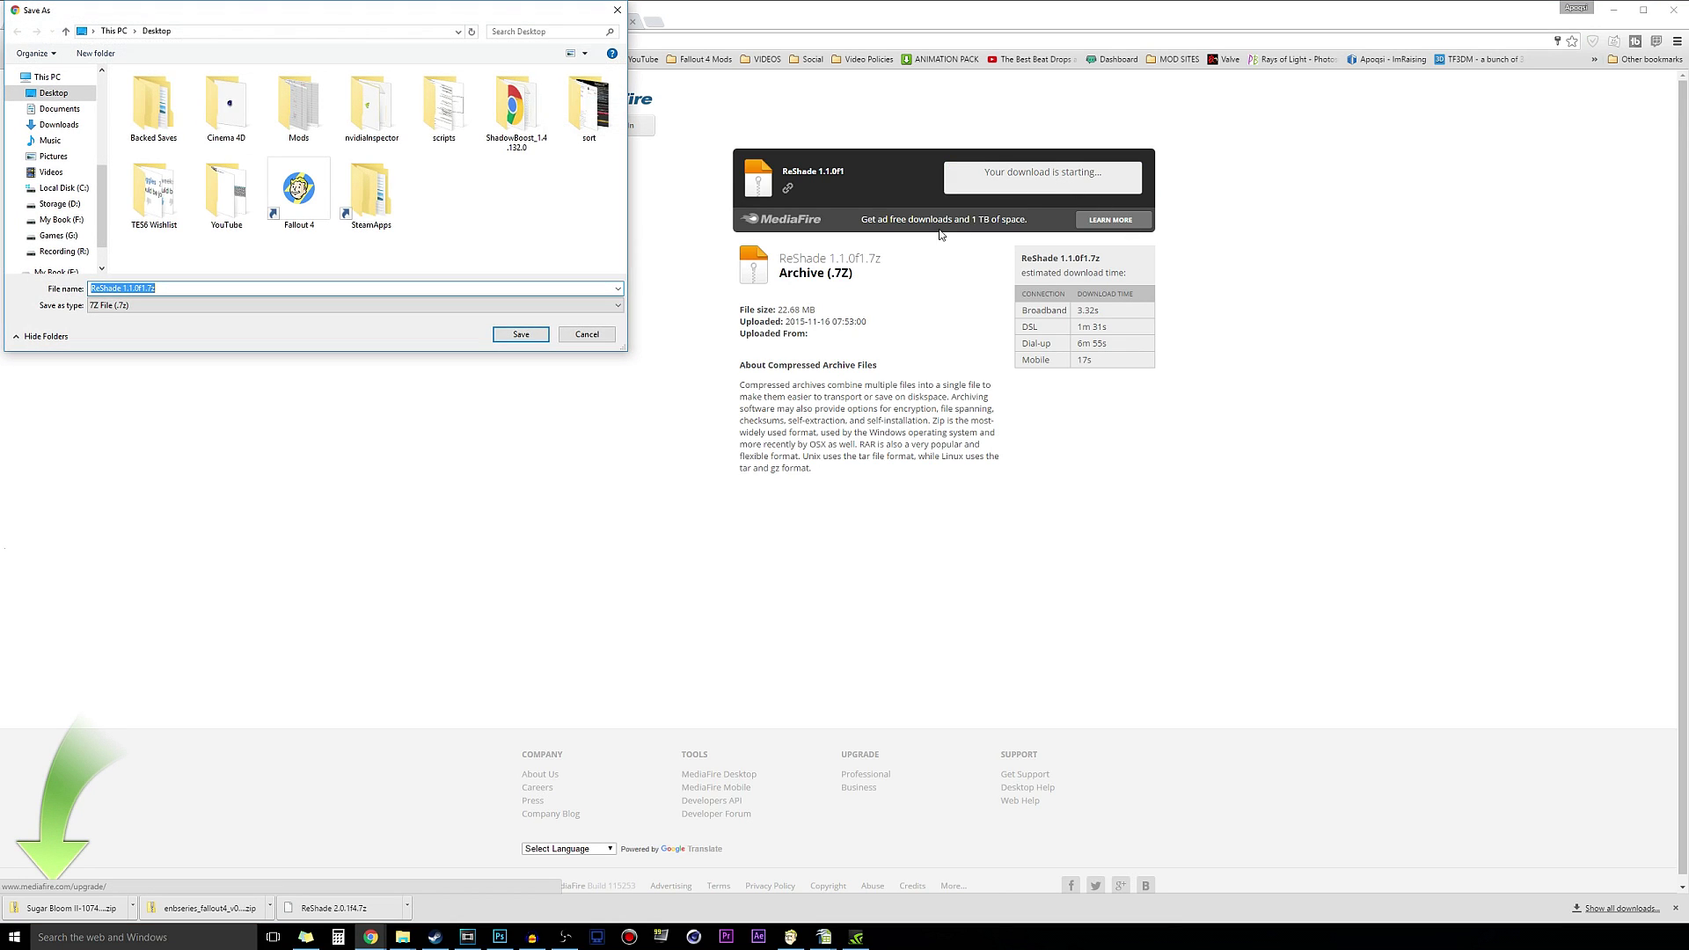
left_click(521, 334)
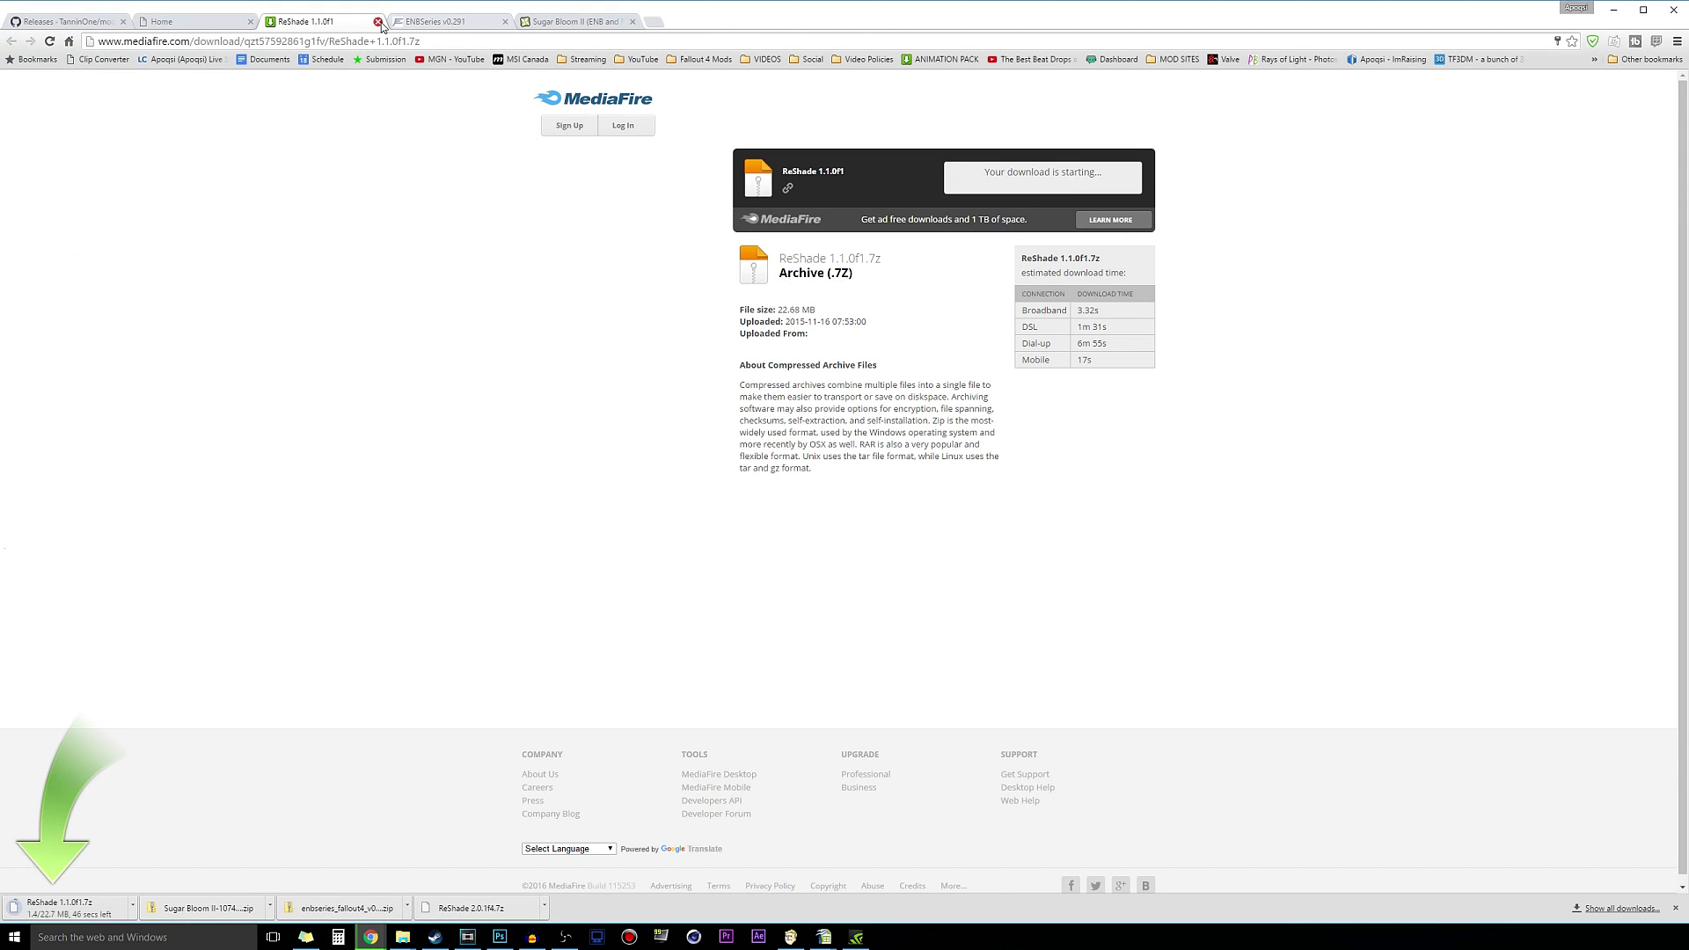
left_click(377, 21)
Download enbseries_fallout4_v0291.zip from the ENBSeries v0.291 page to the desktop.
left_click(326, 19)
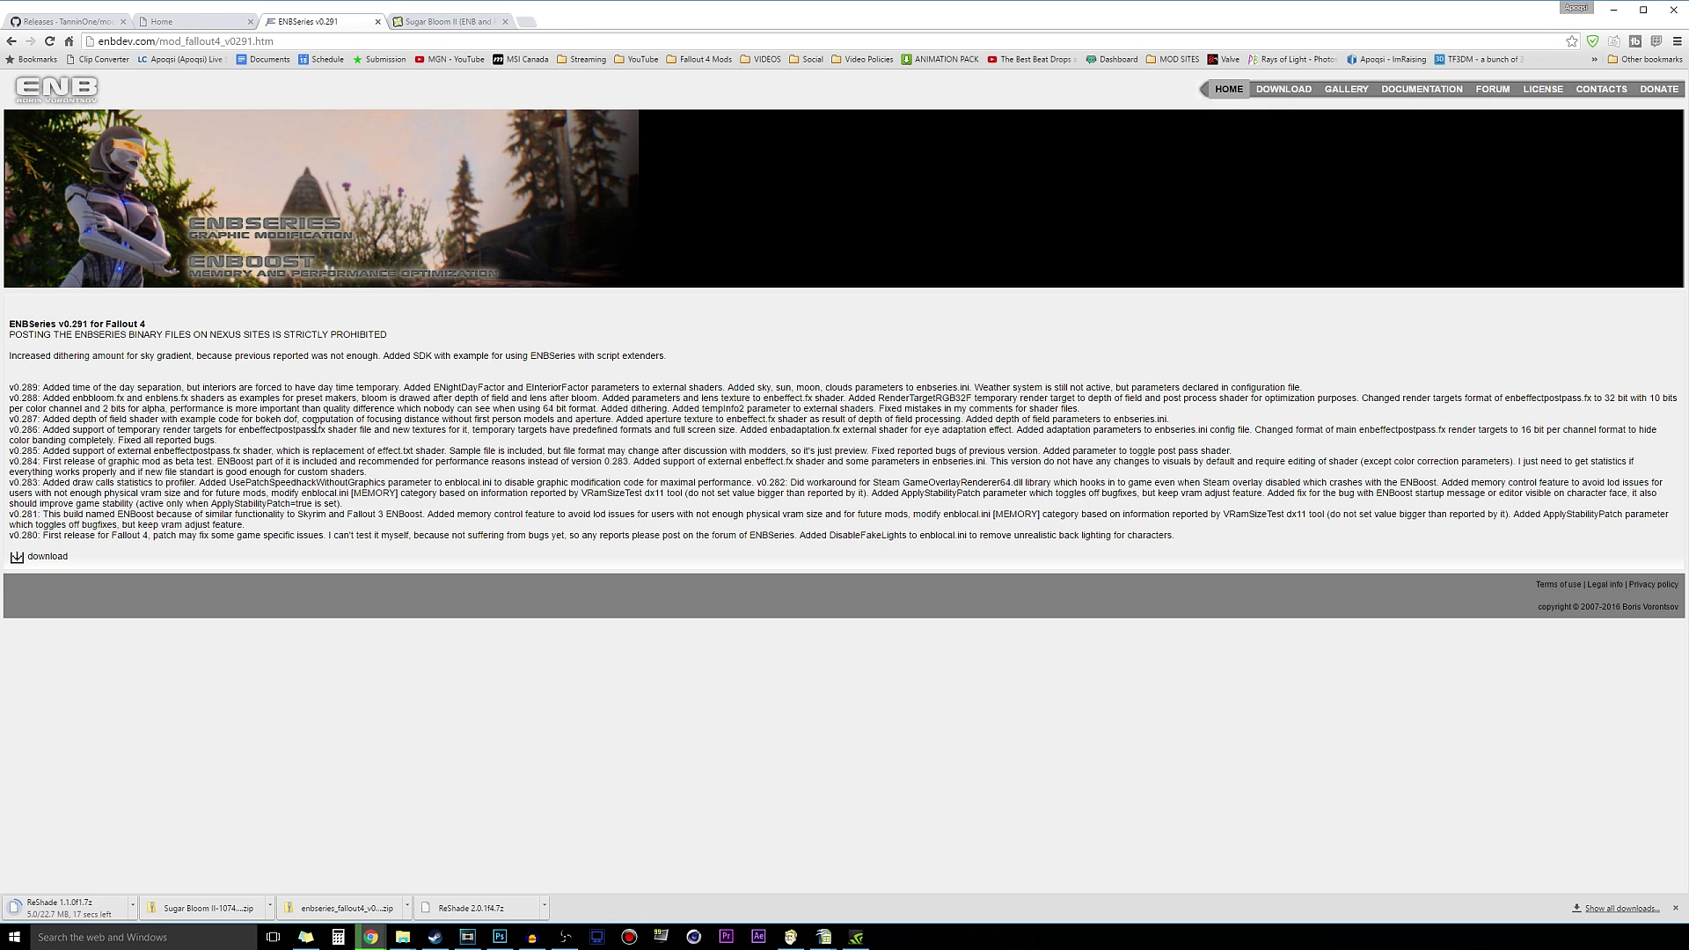
left_click(24, 557)
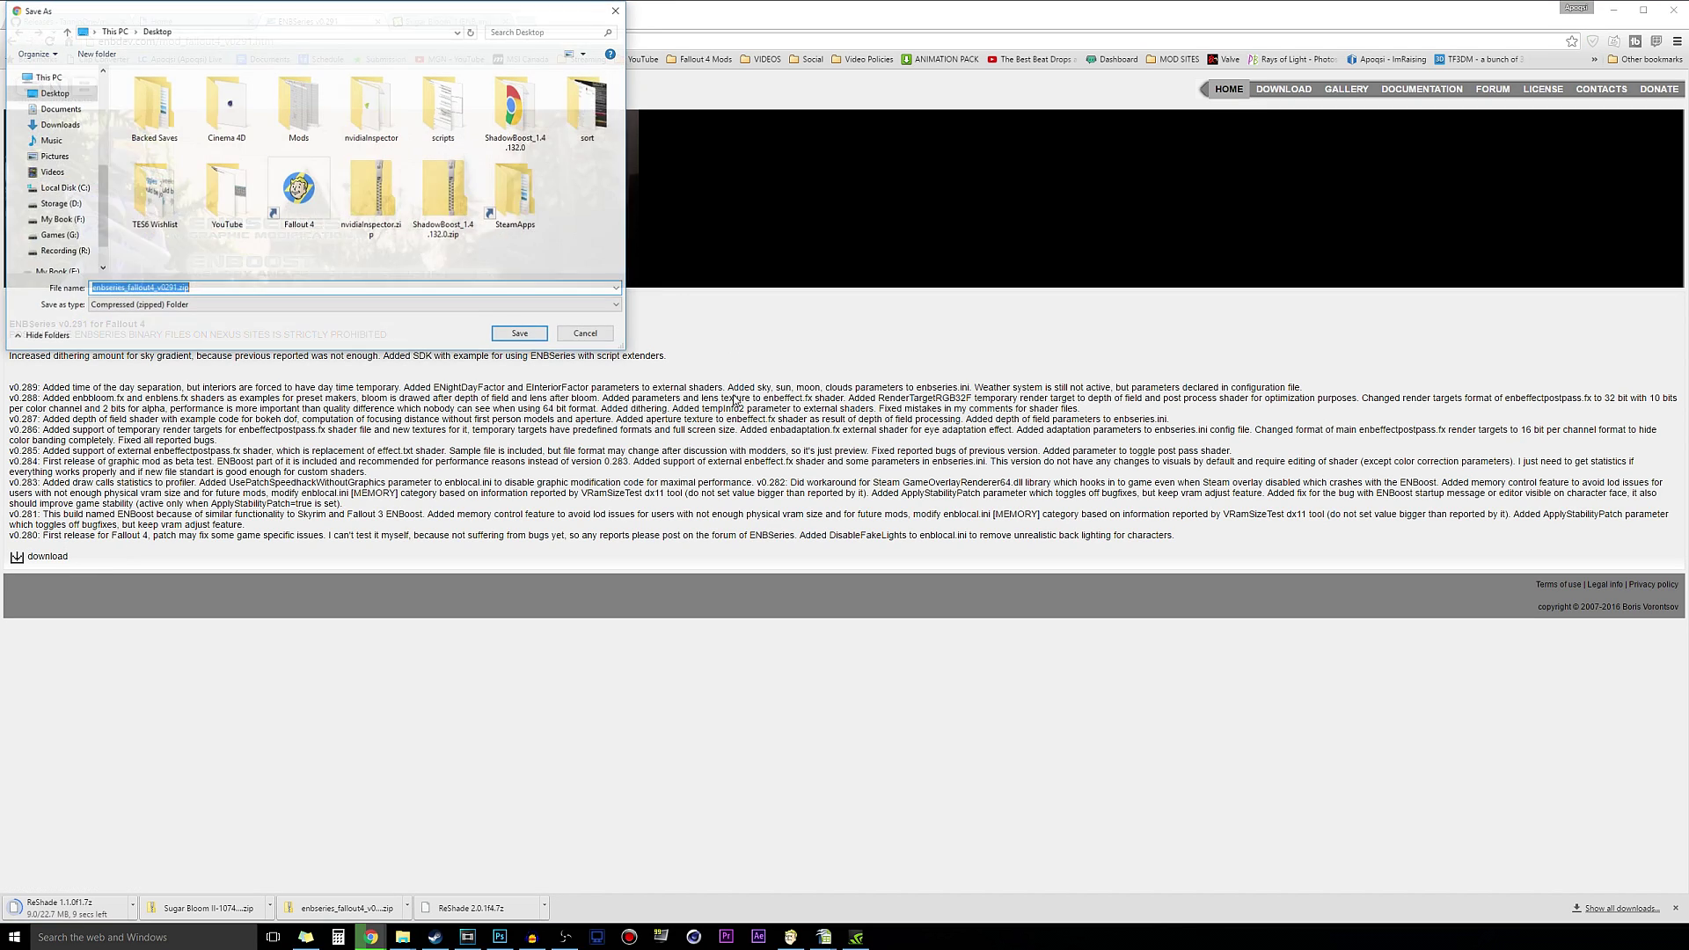
left_click(521, 334)
Download the Sugar Bloom II main file manually from its Nexus Mods page to the desktop and dismiss the download notice.
left_click(446, 21)
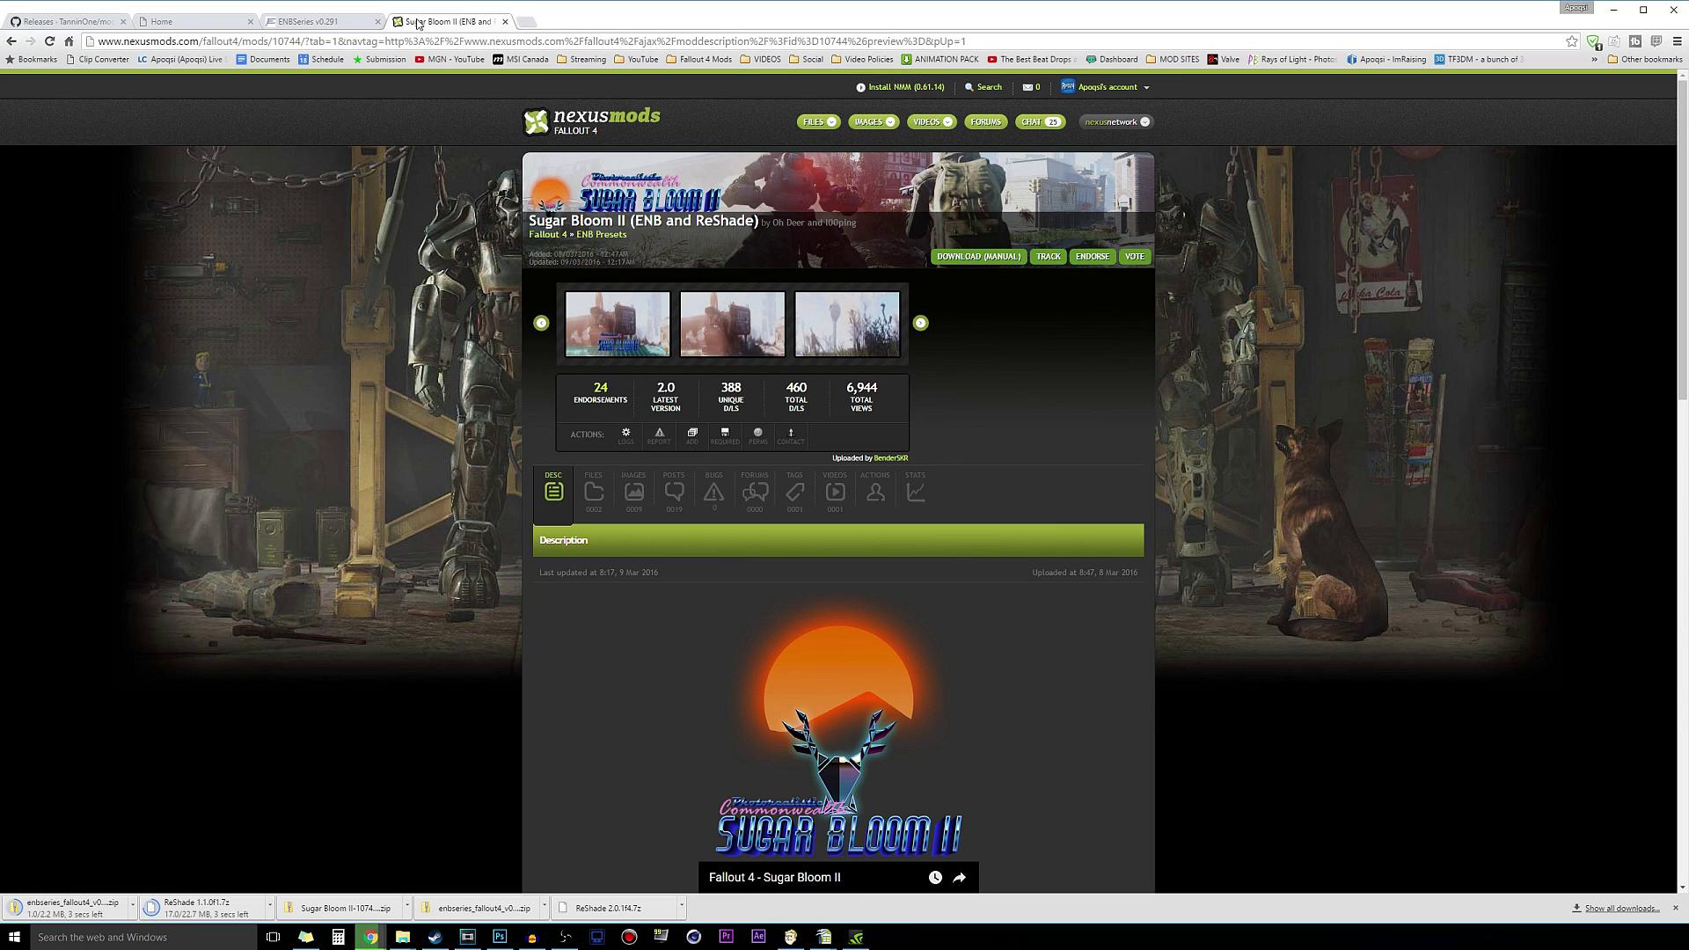
left_click(594, 492)
scroll(546, 513, "down", 2)
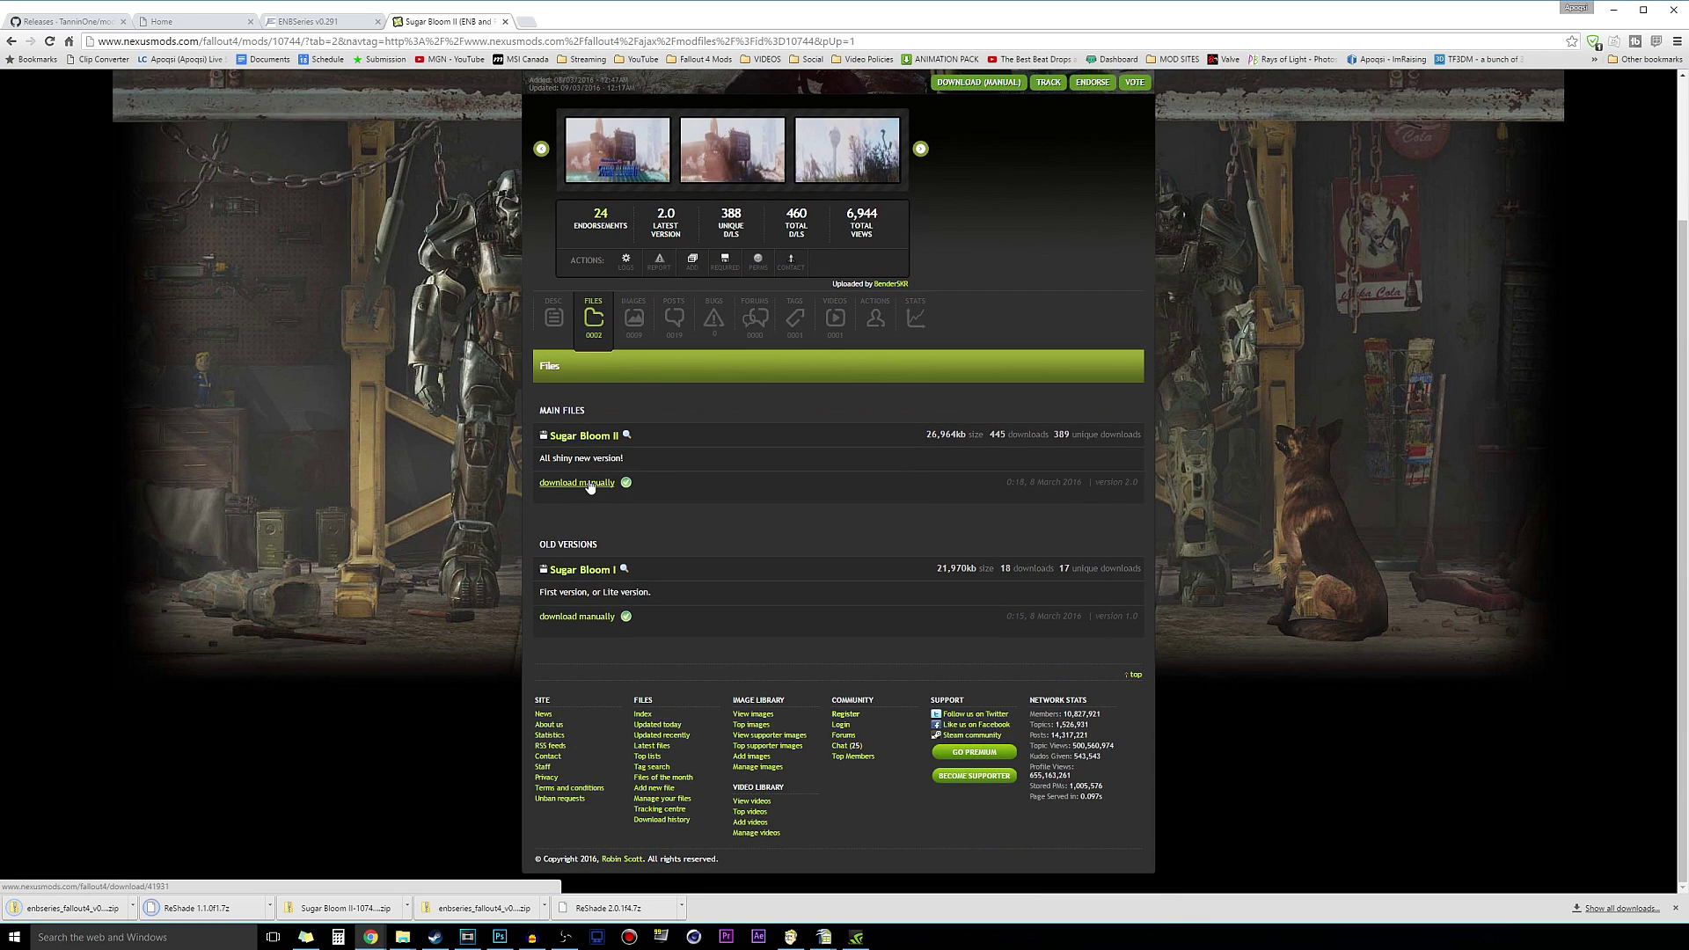
left_click(591, 482)
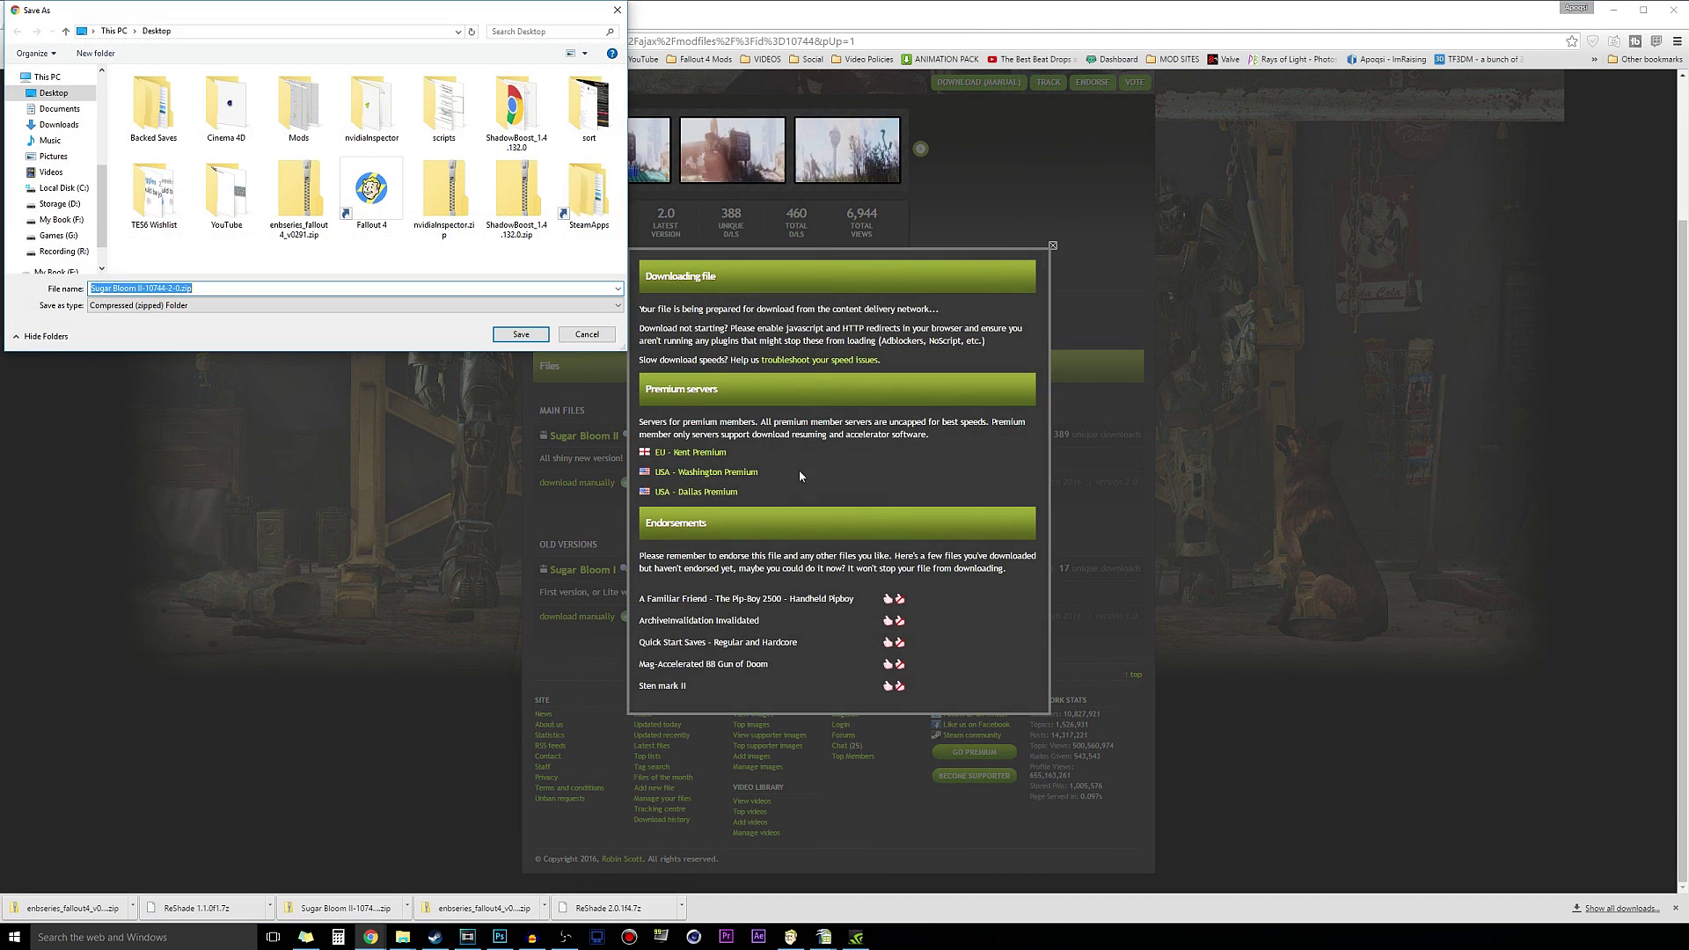
key("Return")
left_click(1053, 244)
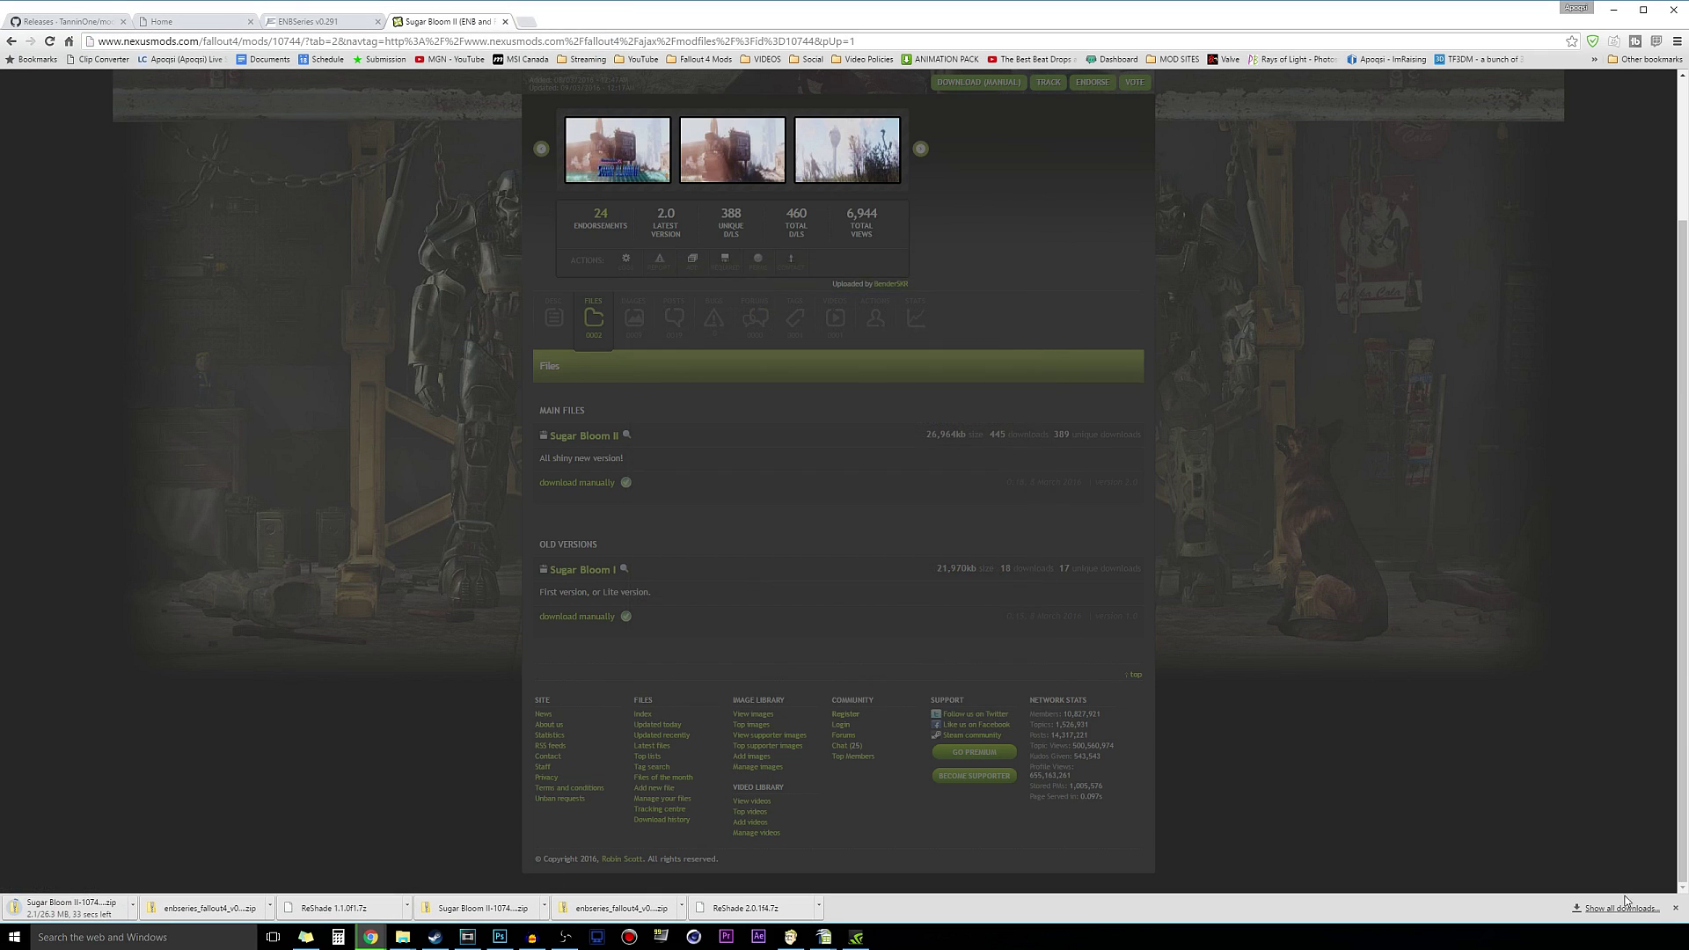
scroll(665, 382, "up", 1)
scroll(665, 382, "up", 2)
Switch from the browser to the Steam library and open Fallout 4's local files folder from its properties.
left_click(185, 21)
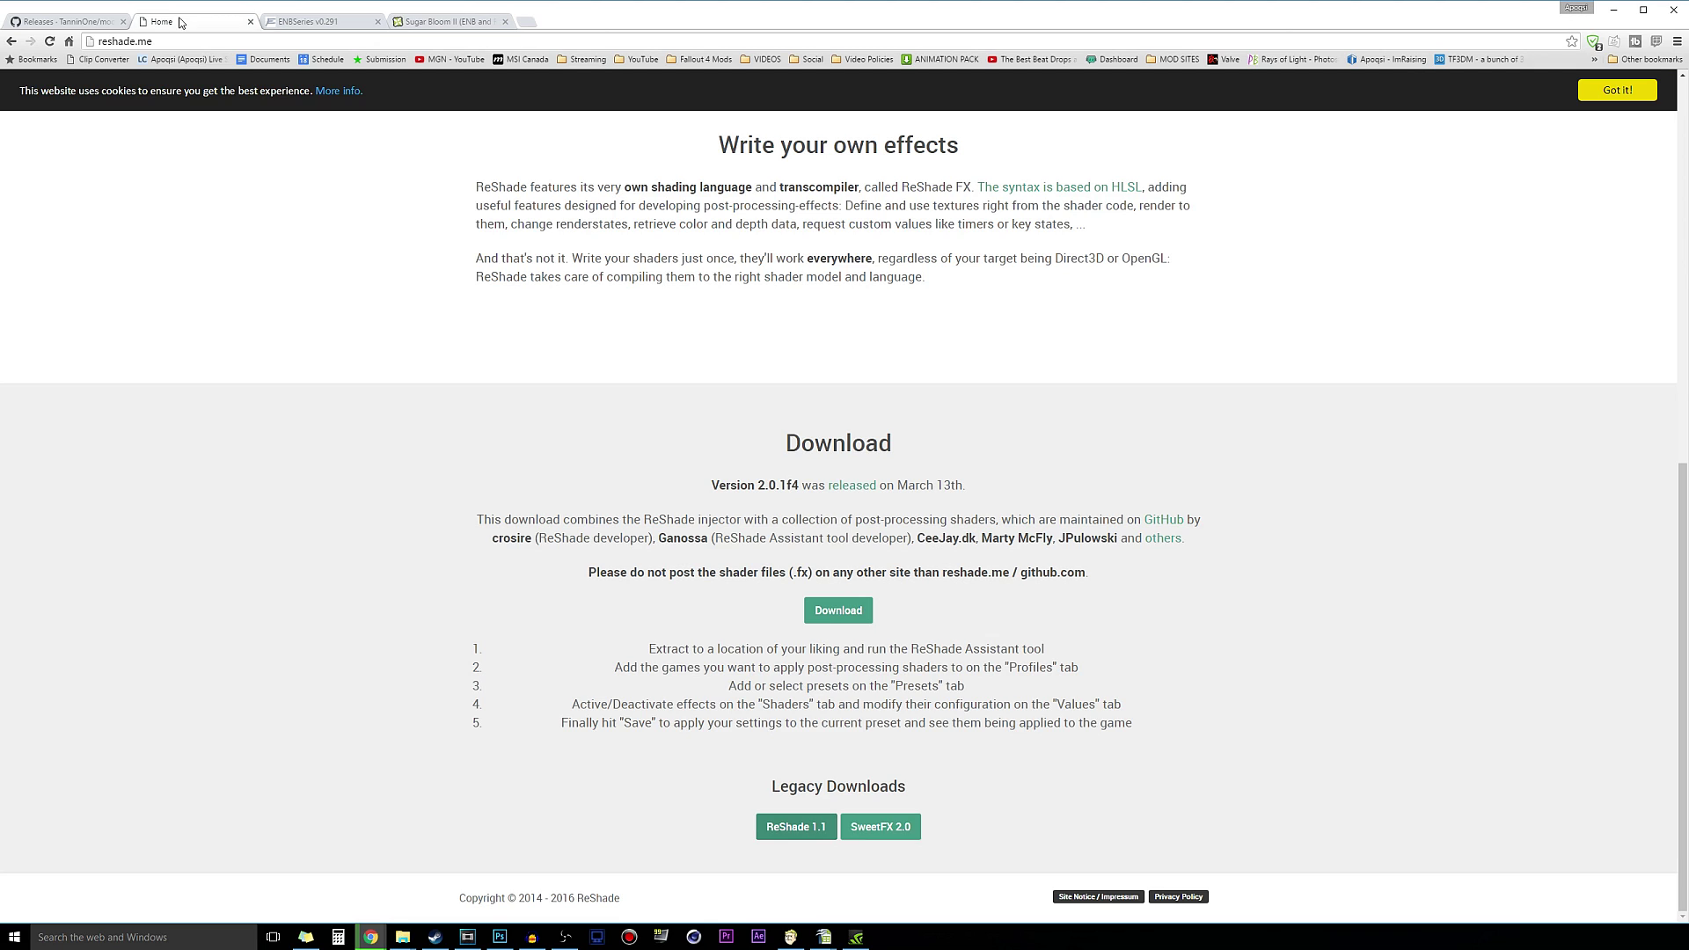
left_click(1611, 12)
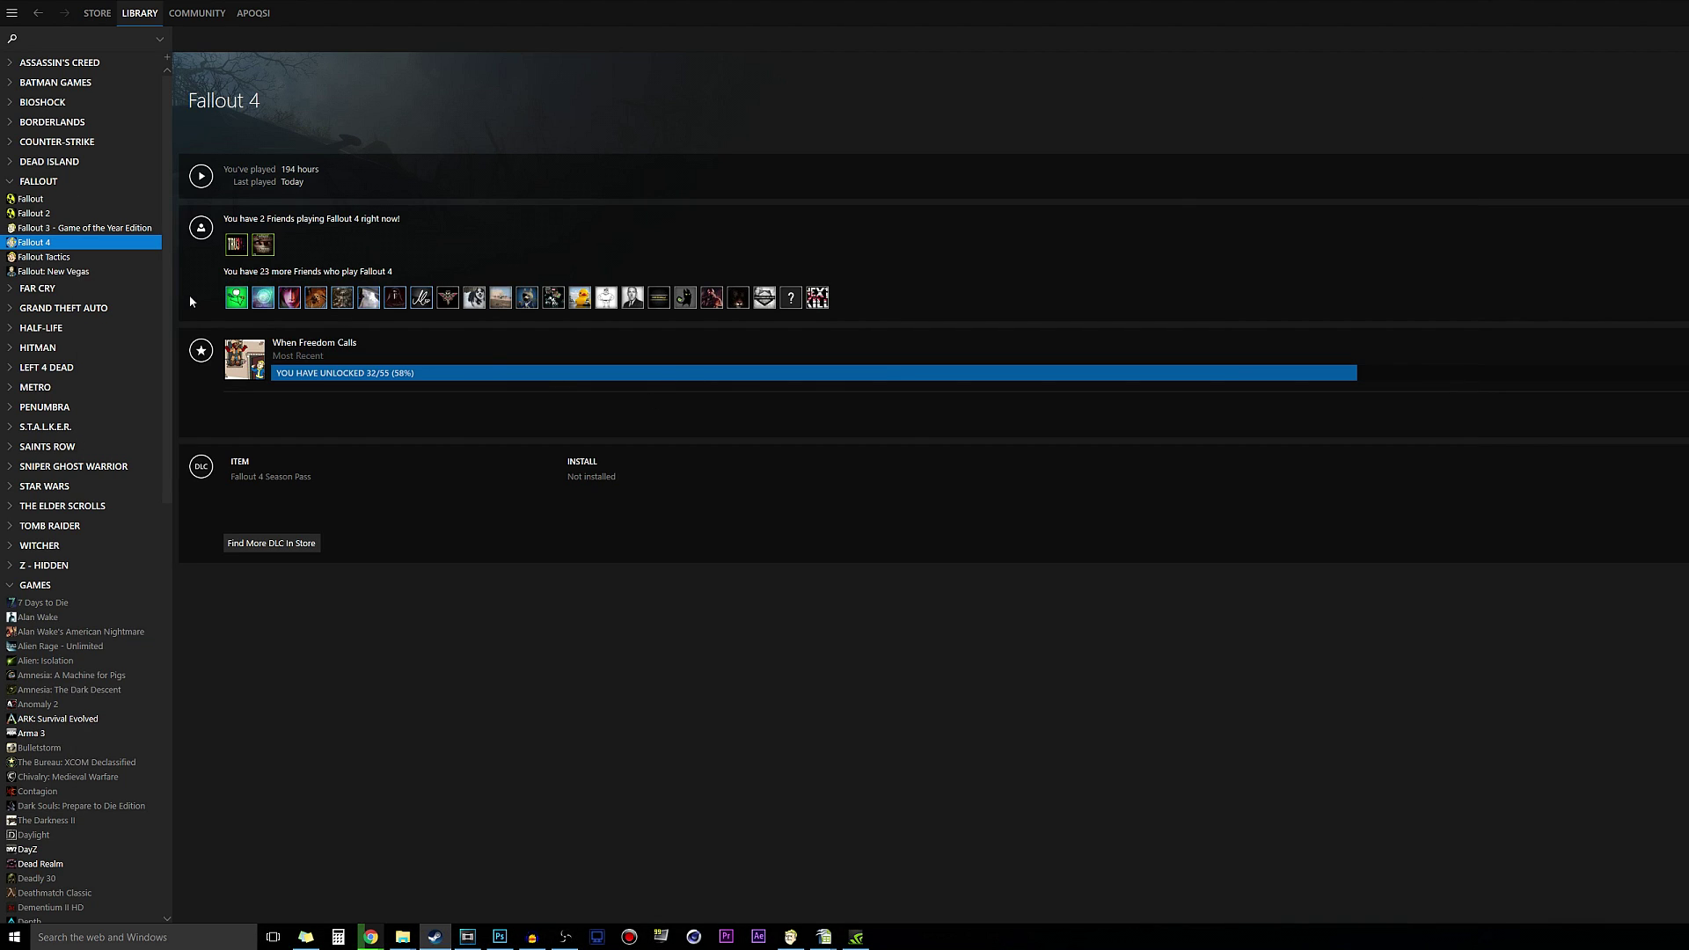
right_click(54, 246)
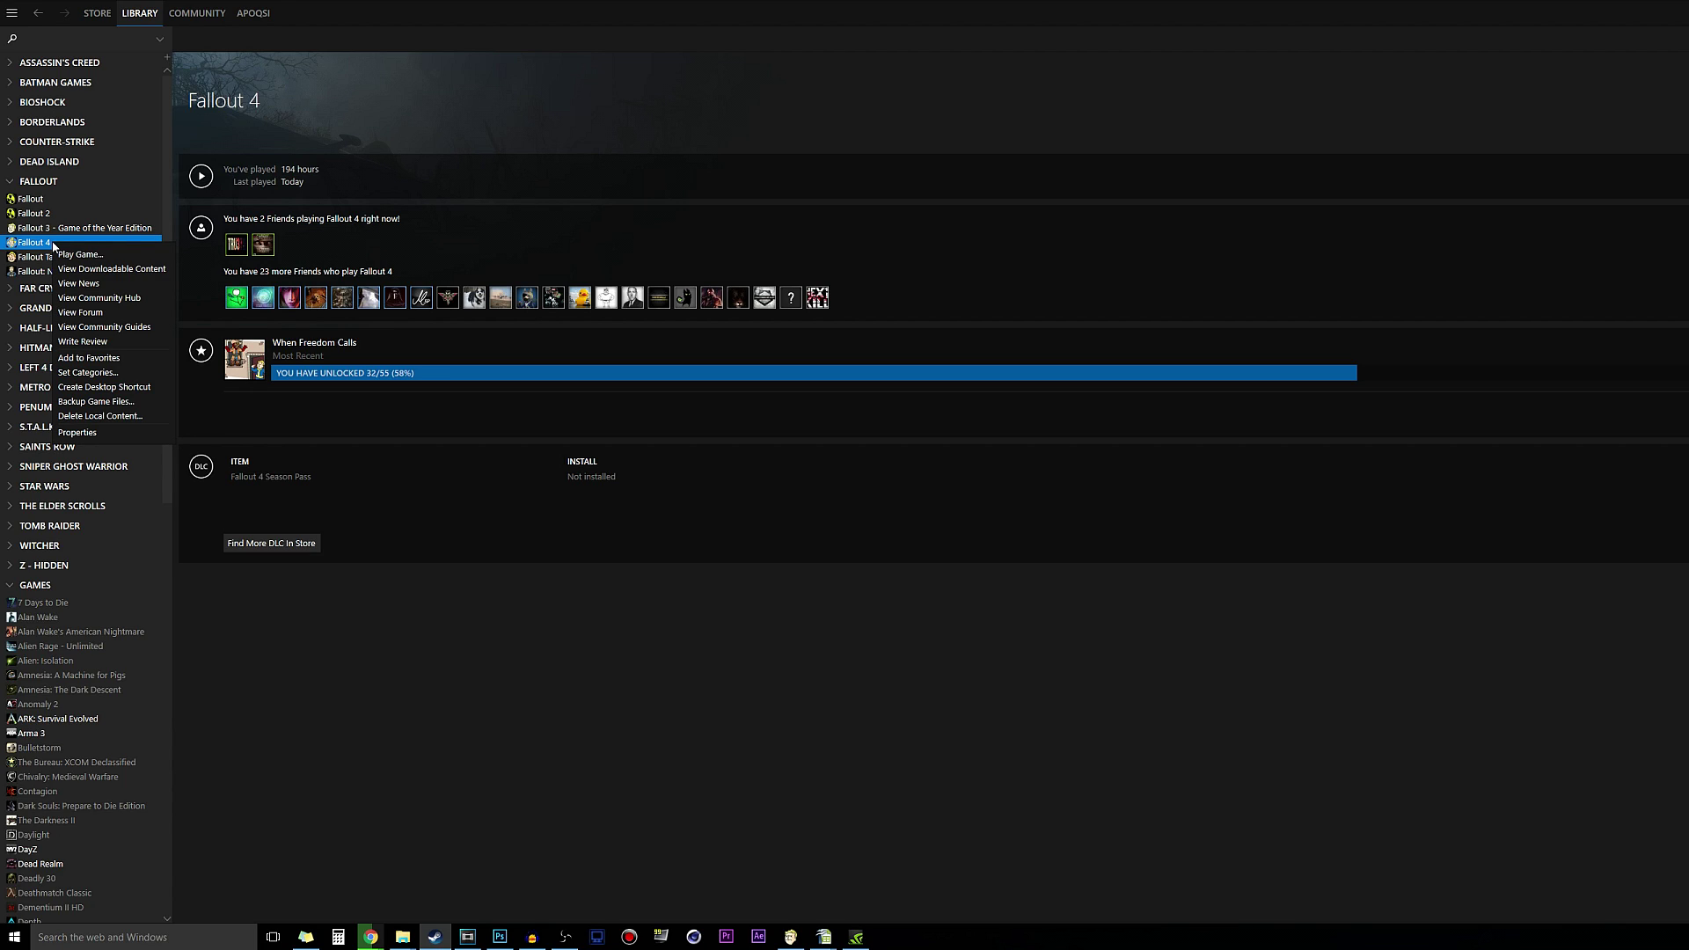
left_click(98, 432)
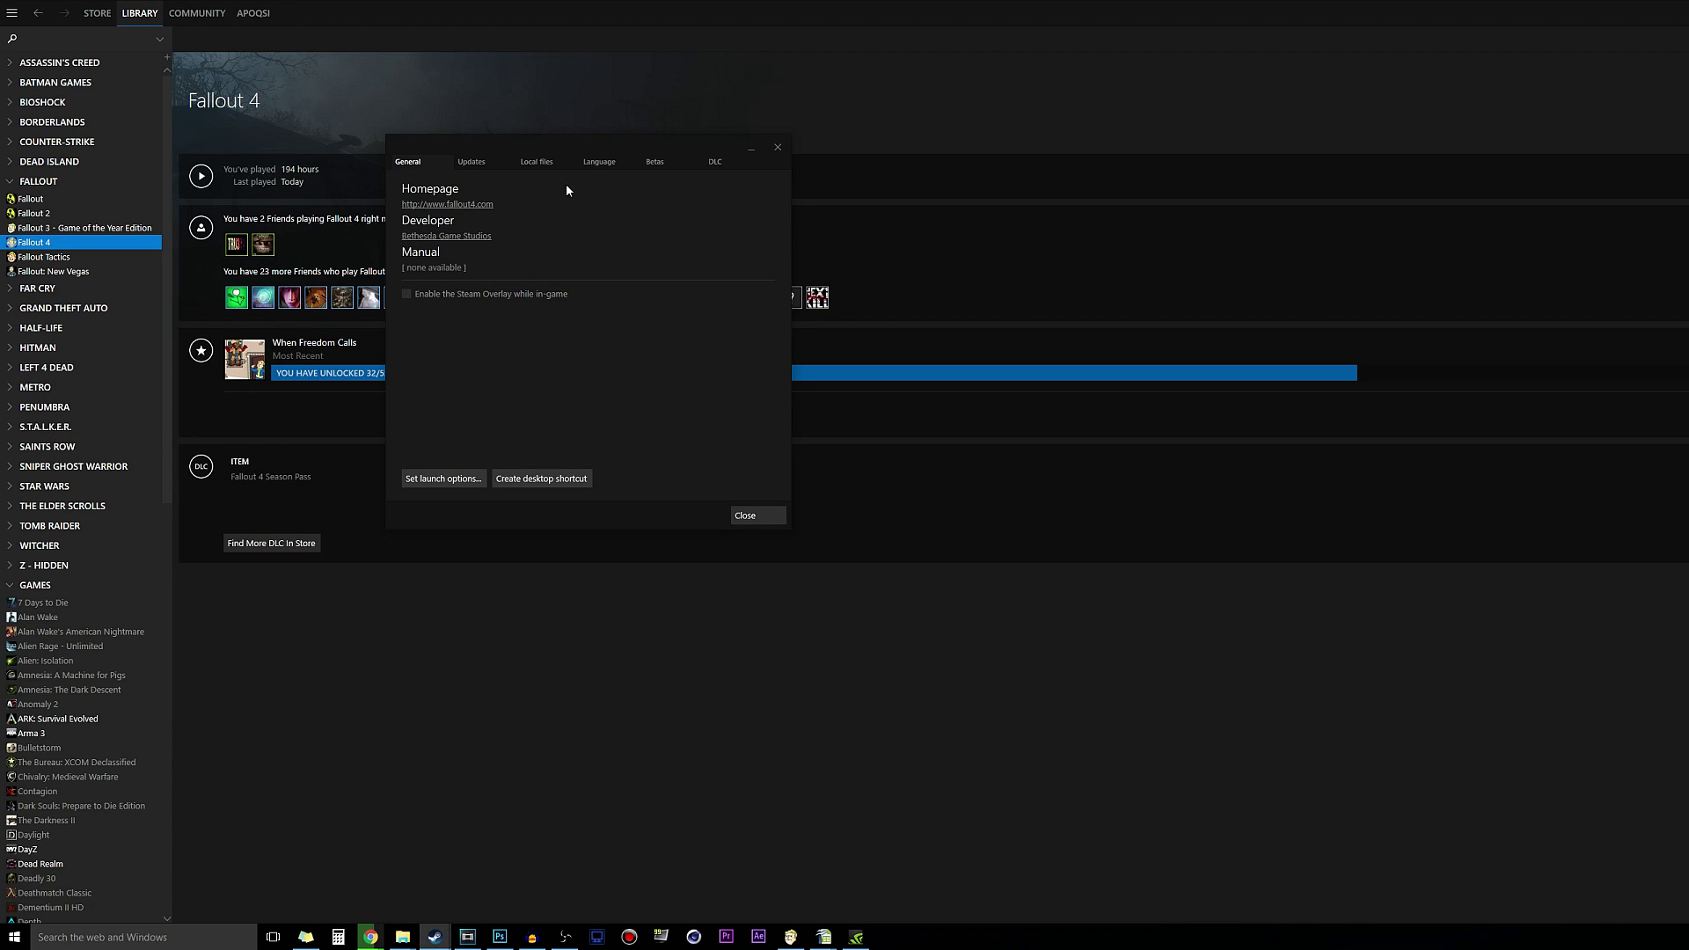
left_click(549, 162)
left_click(445, 323)
Hide the other windows and place the Fallout 4 folder window mid-desktop, clear of the downloaded archives.
left_click_drag(1586, 87, 509, 195)
left_click(1687, 10)
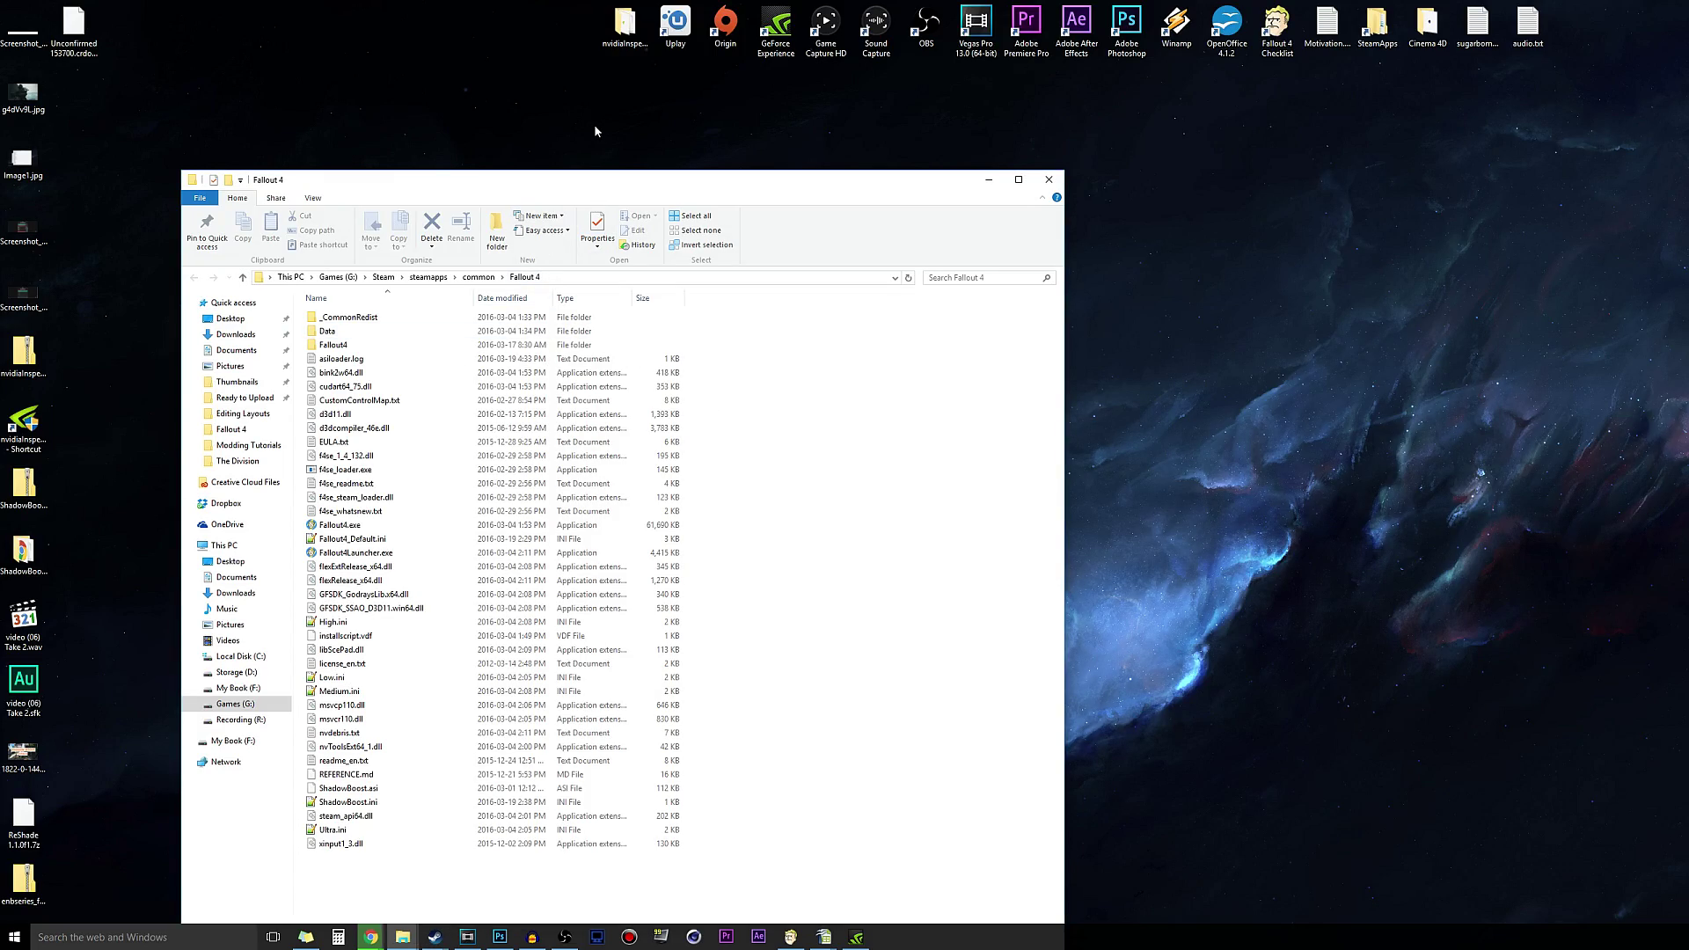
left_click_drag(589, 183, 815, 88)
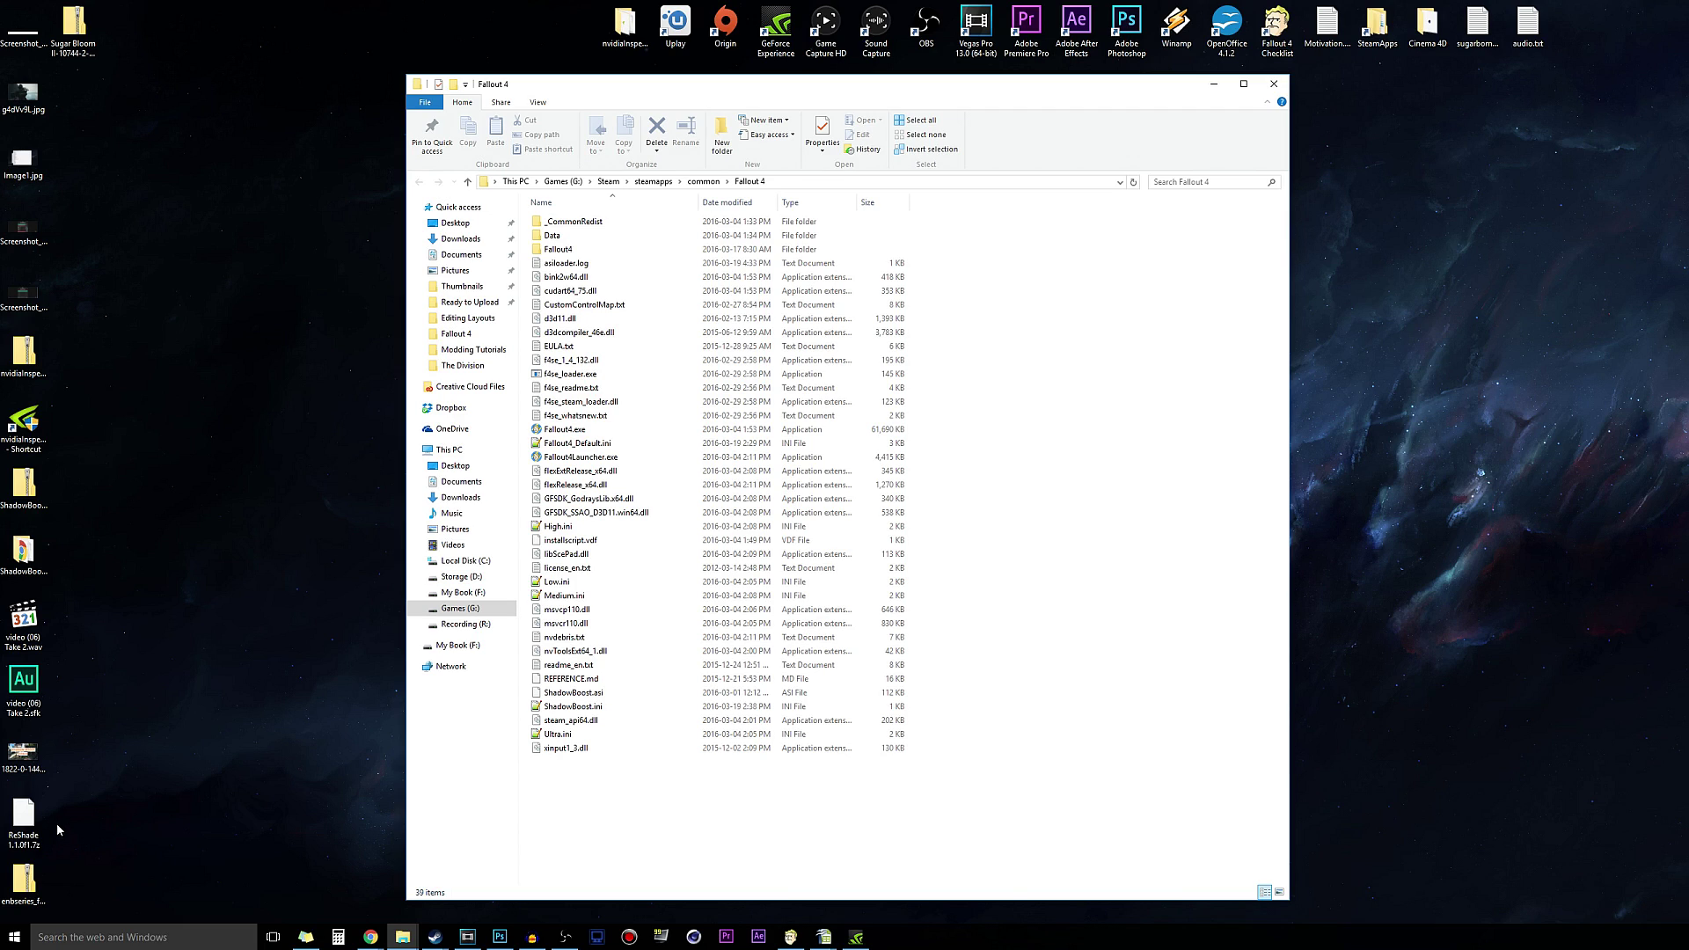
Locate the downloaded ReShade, ENBSeries and Sugar Bloom II archives on the desktop.
left_click(24, 822)
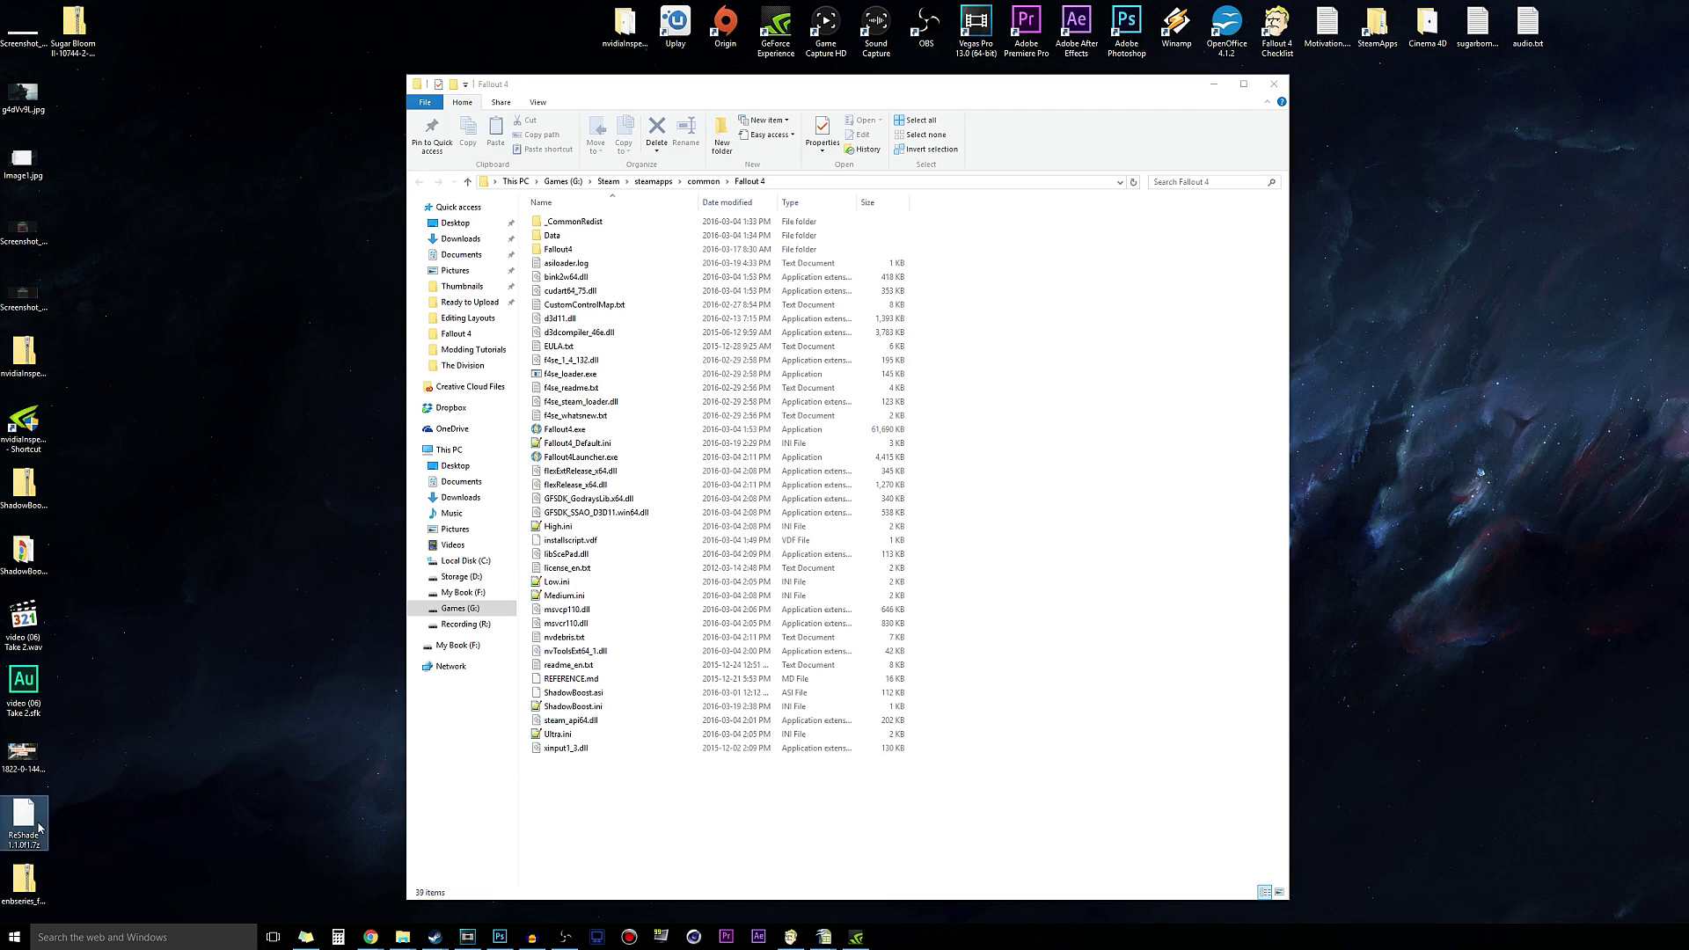
left_click(23, 884)
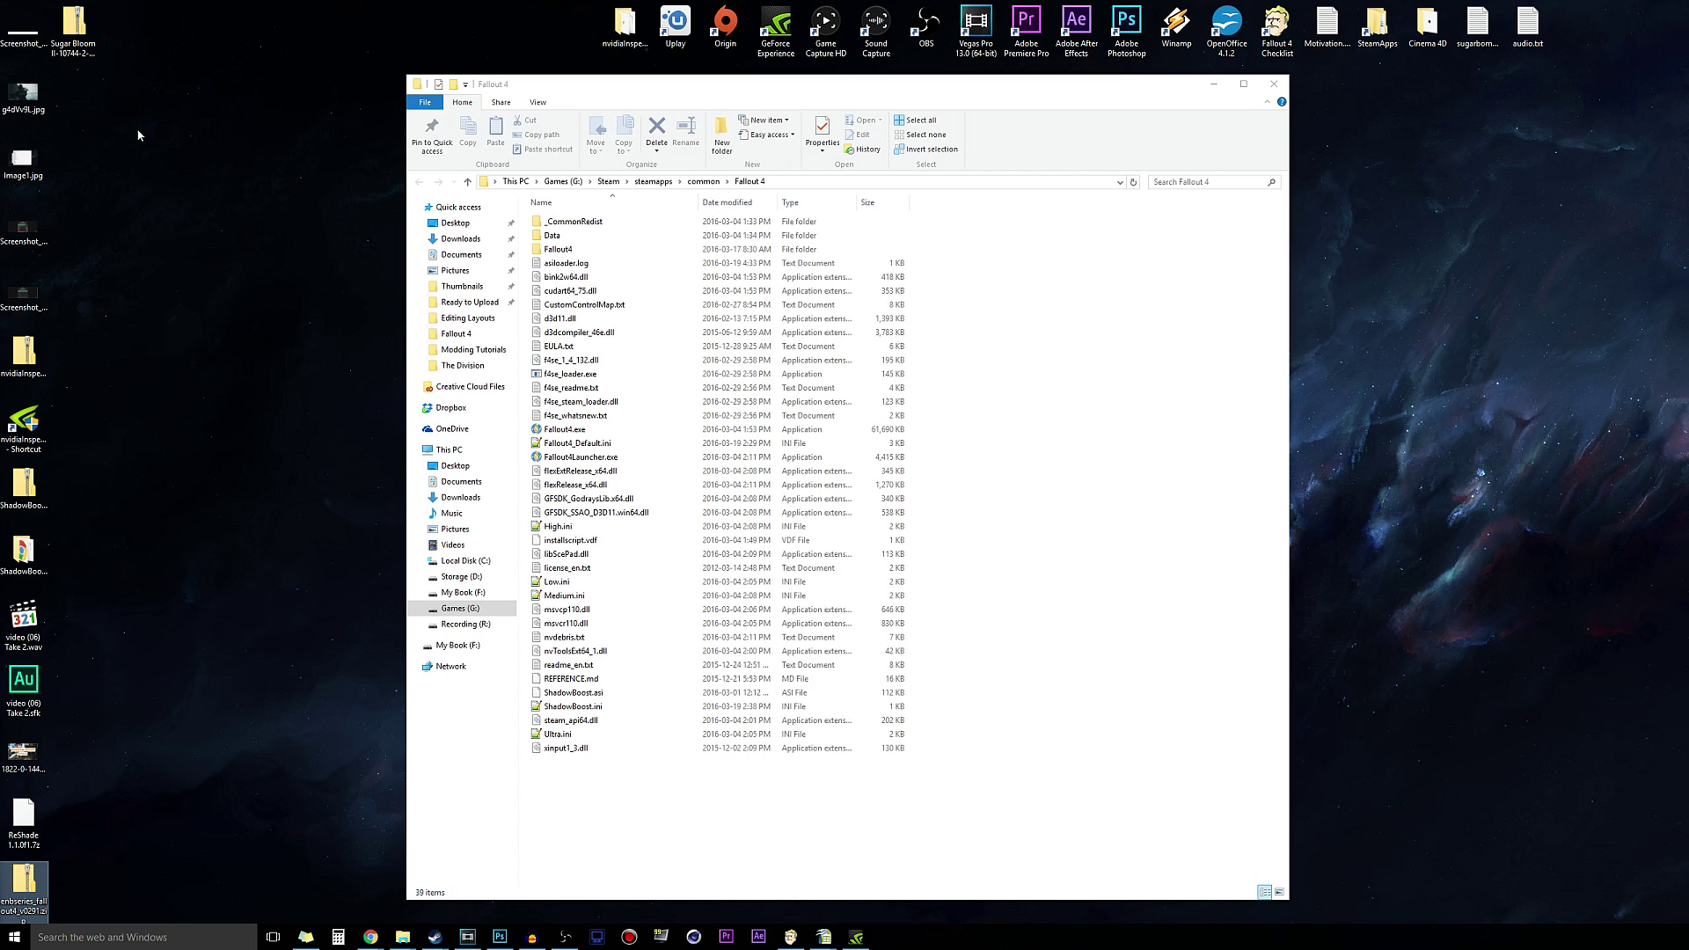
left_click(86, 37)
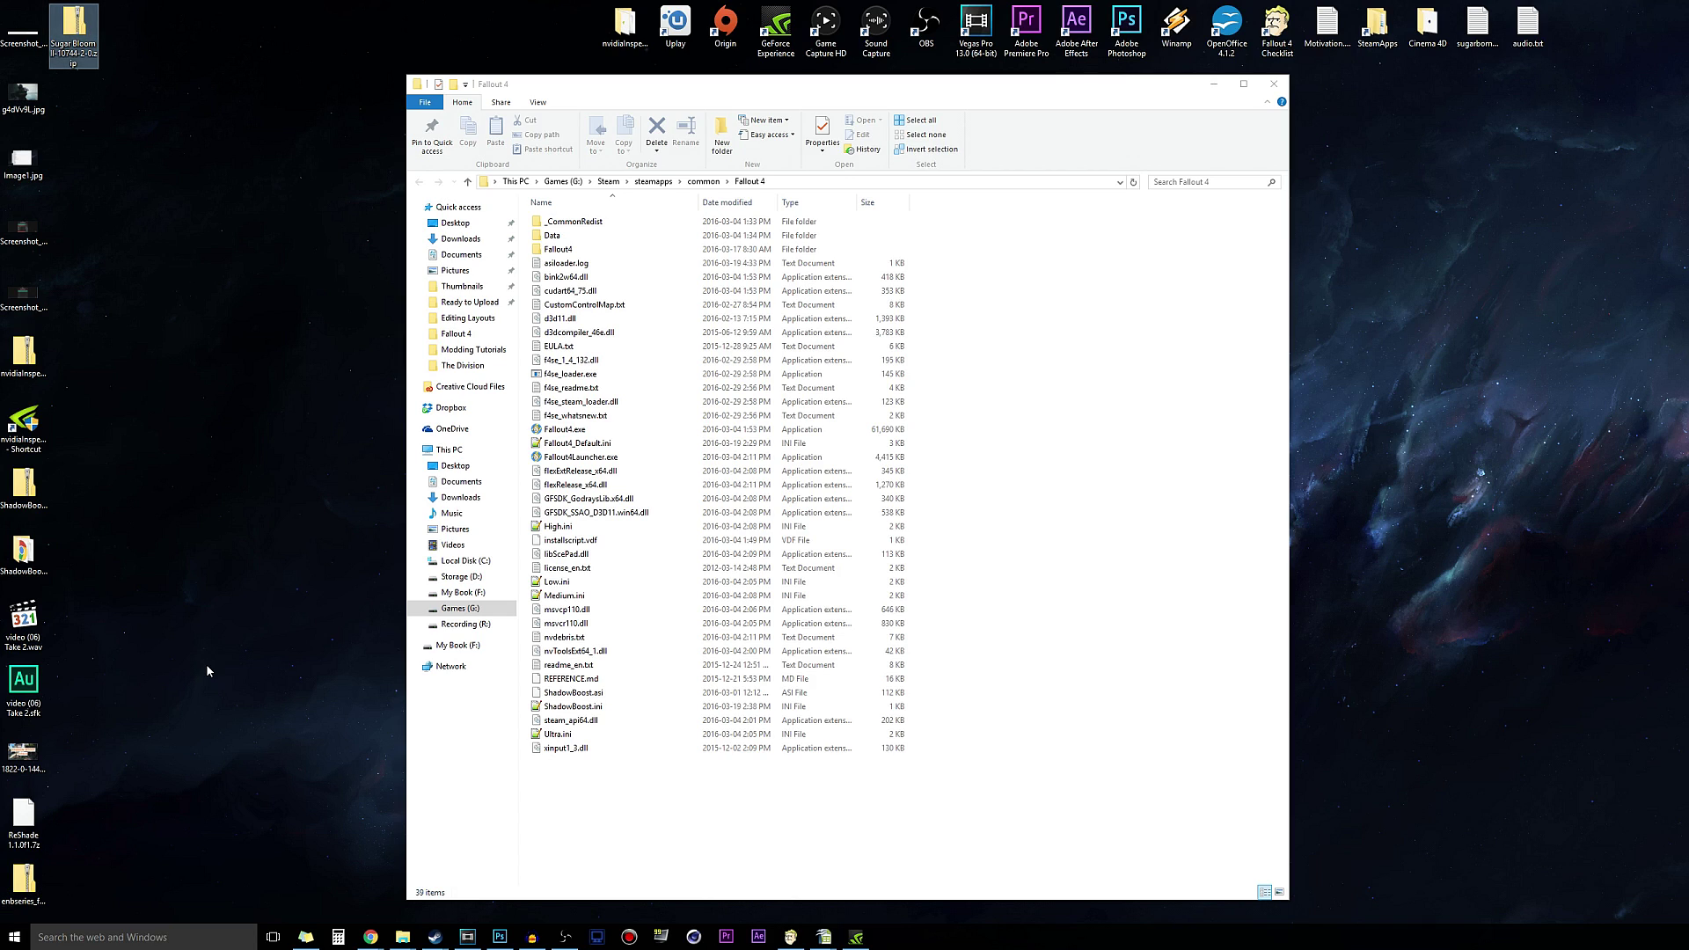
Extract the ReShade 1.1.0f1 and enbseries_fallout4_v0291 archives with 7-Zip, each into its own desktop folder.
right_click(27, 824)
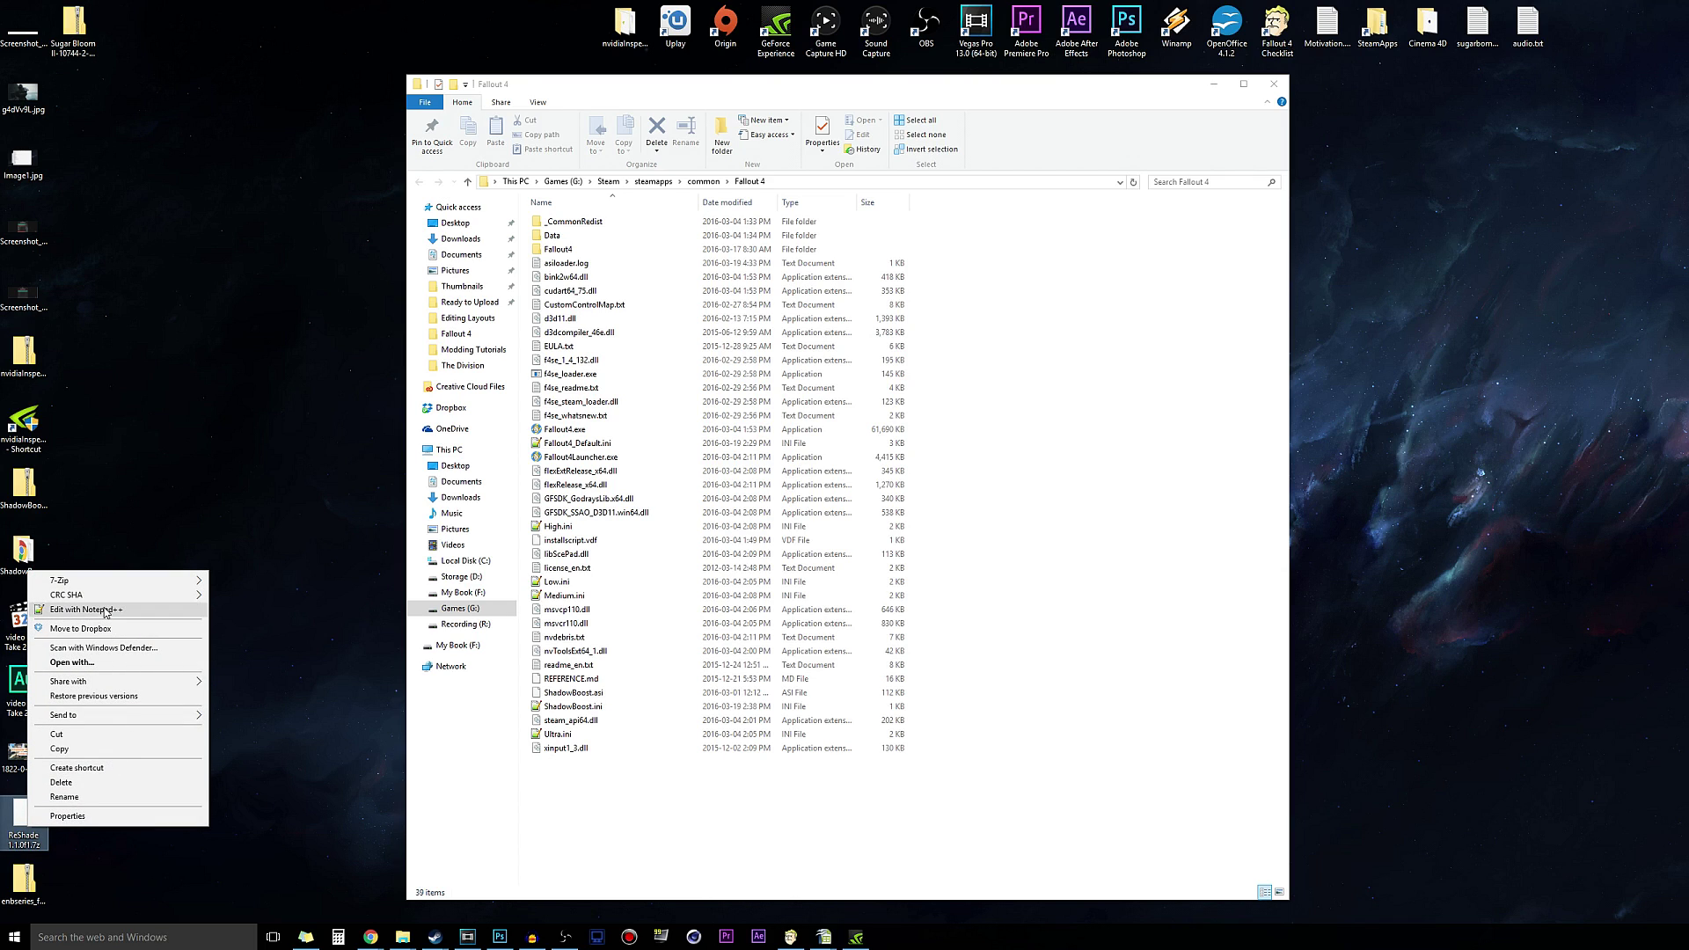
mouse_move(100, 580)
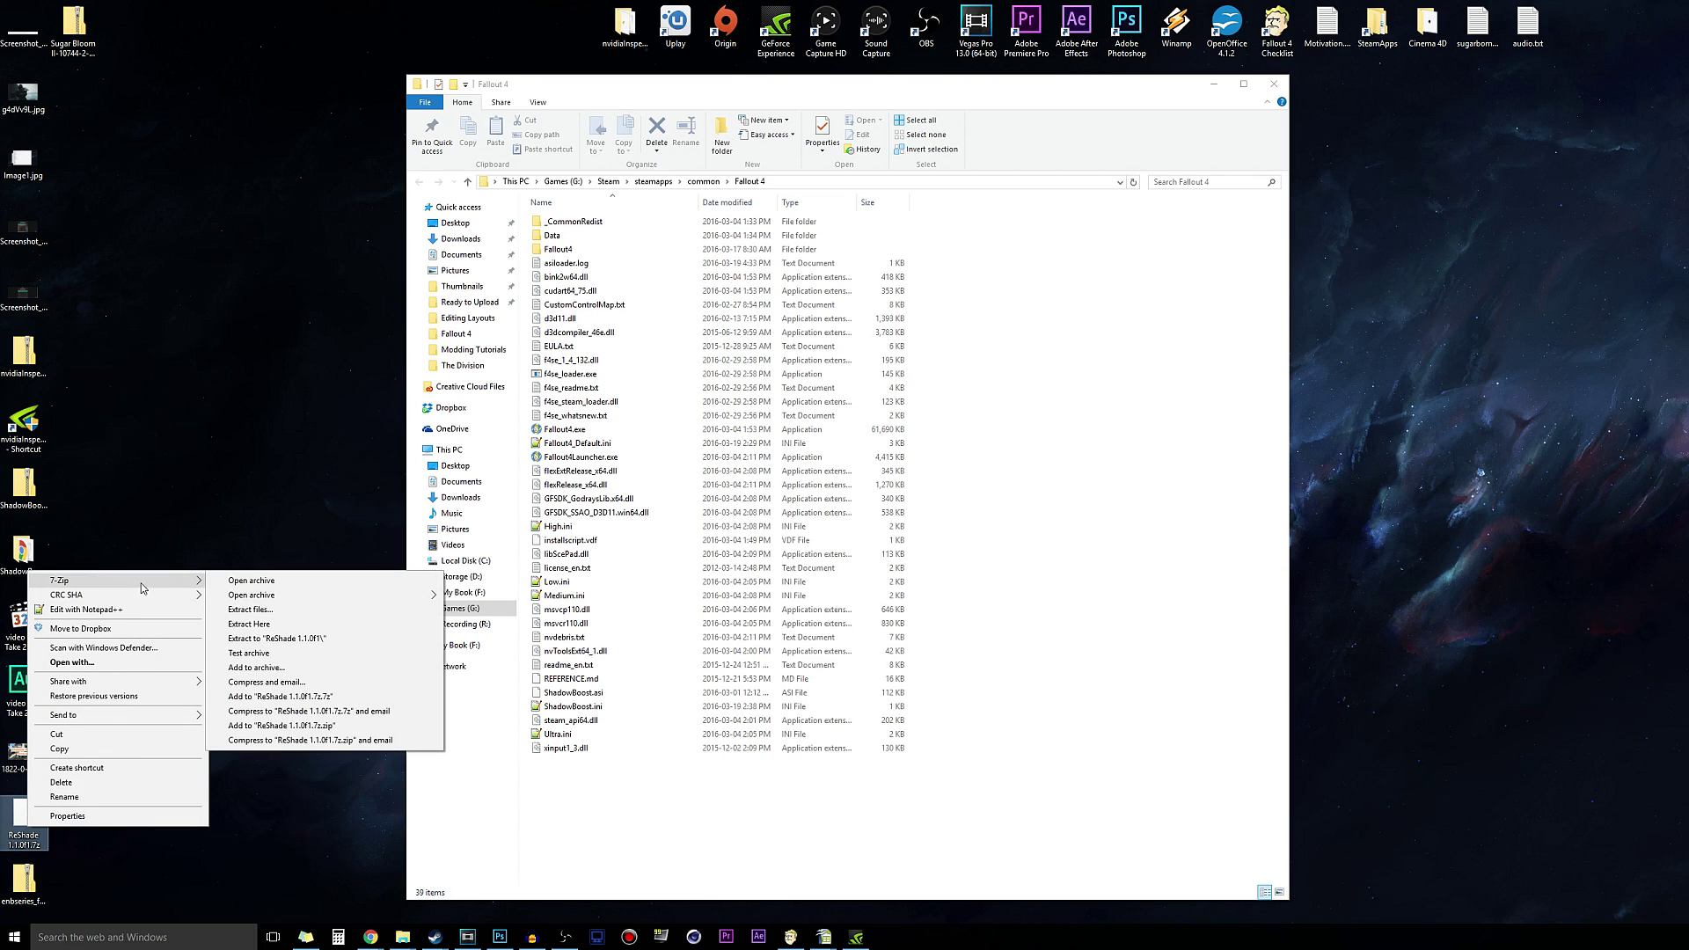
left_click(295, 639)
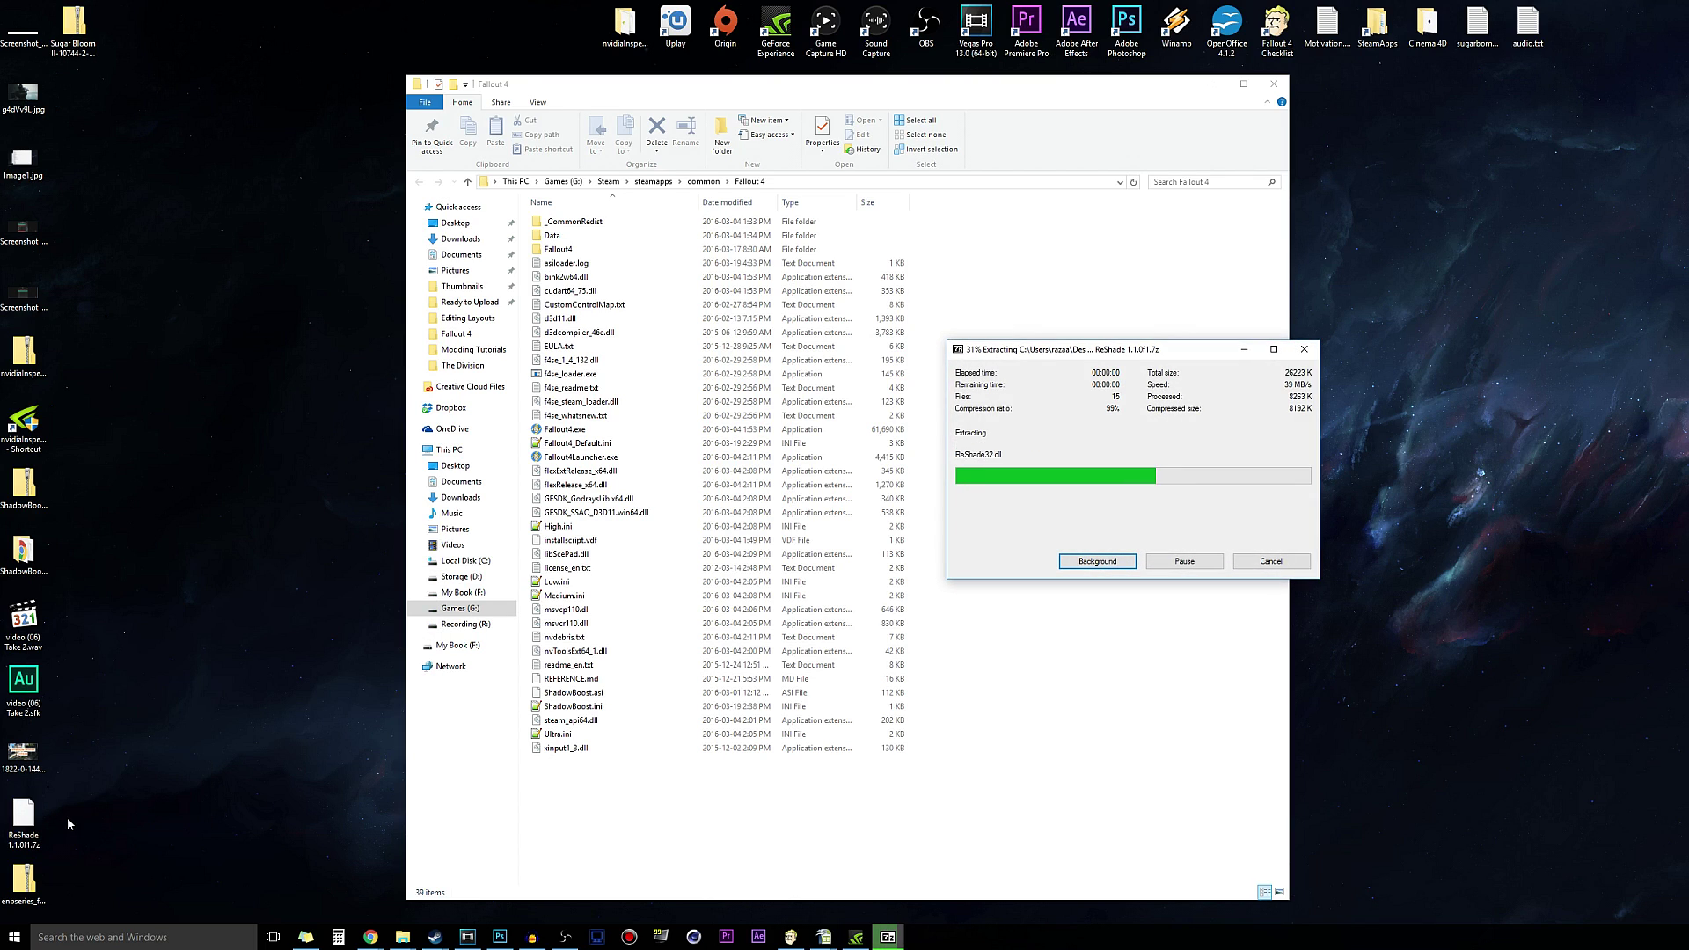
right_click(28, 884)
mouse_move(102, 622)
left_click(264, 687)
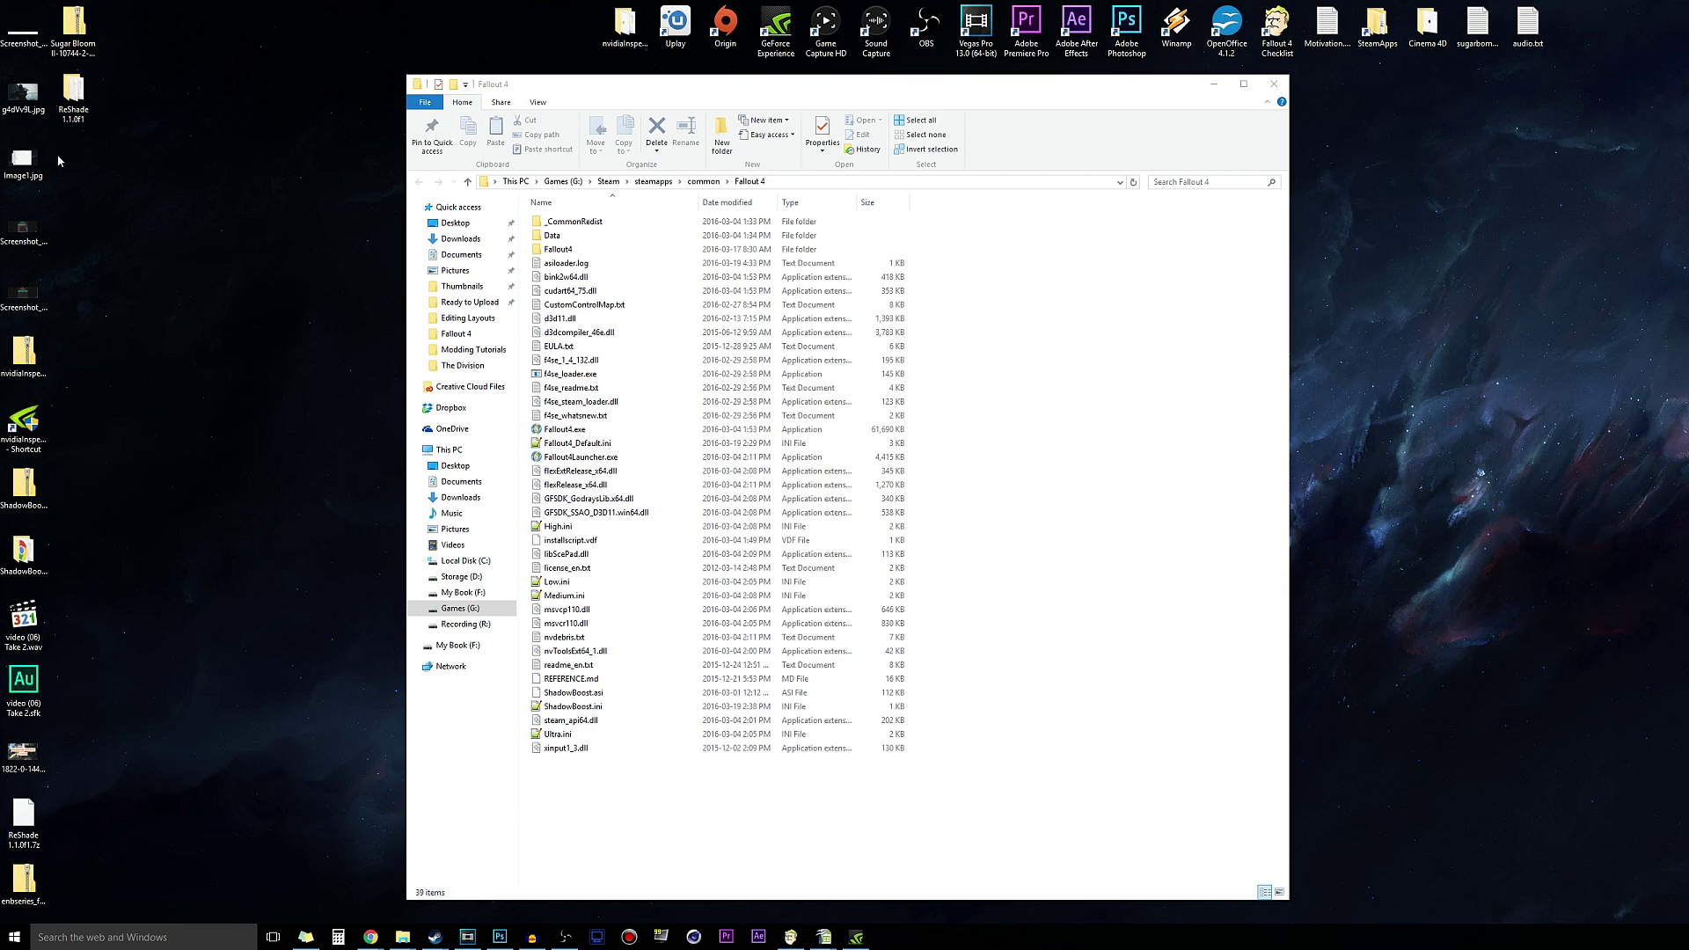
Extract the Sugar Bloom II archive with 7-Zip into its own desktop folder.
right_click(74, 33)
mouse_move(110, 78)
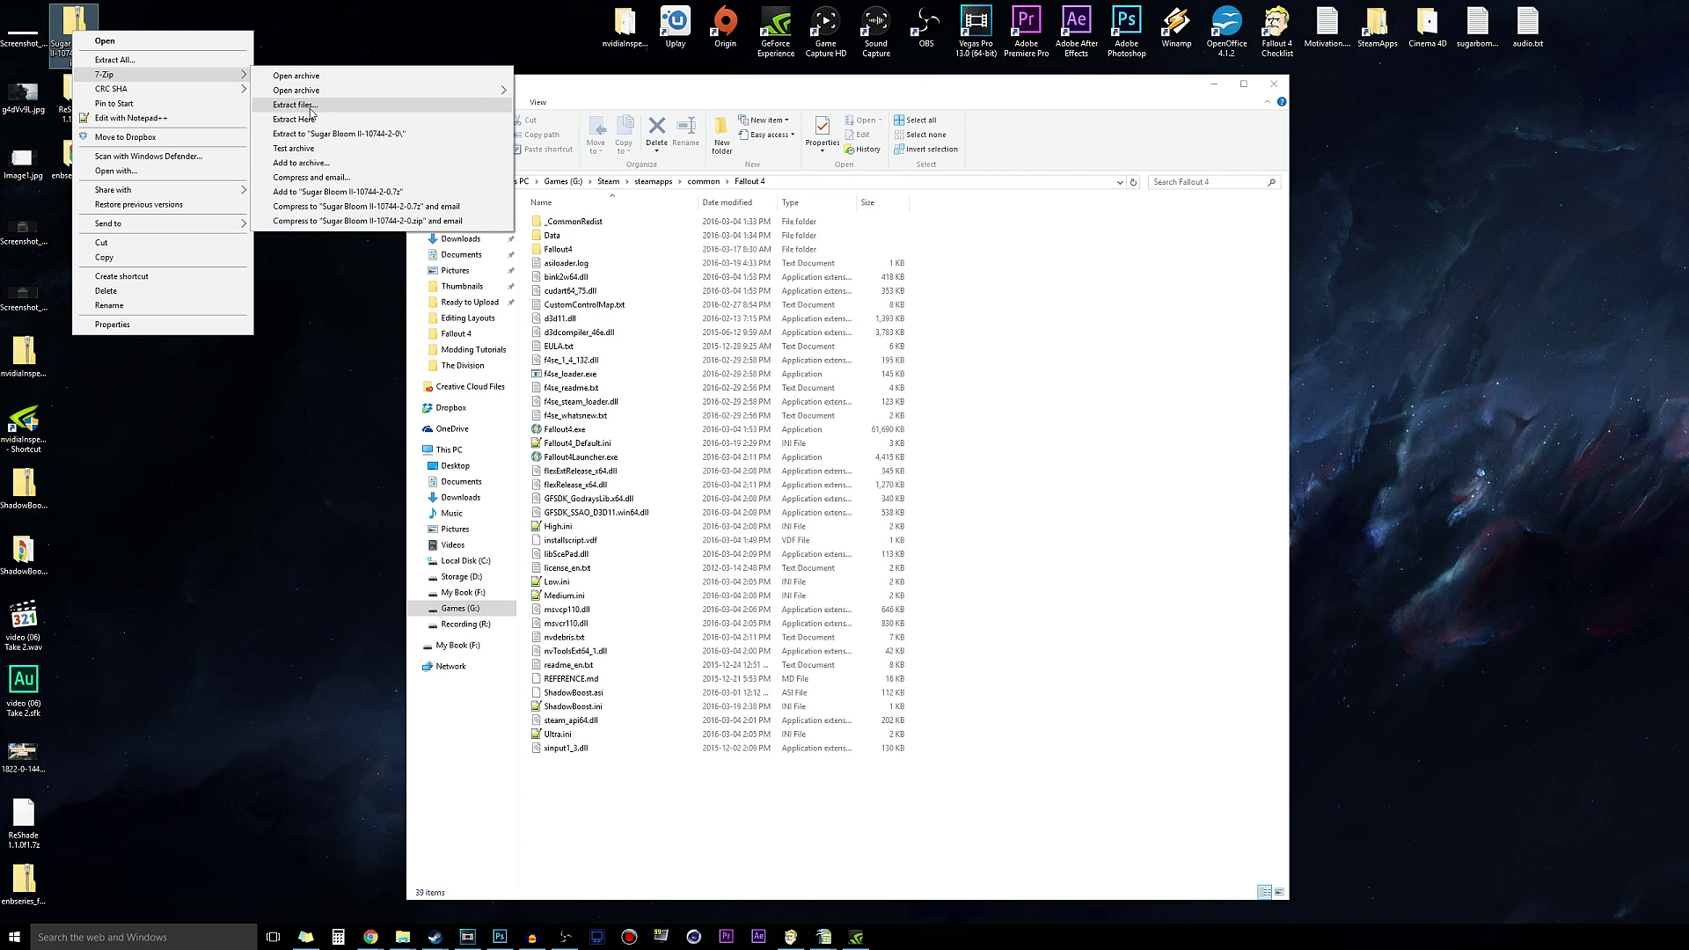
left_click(290, 137)
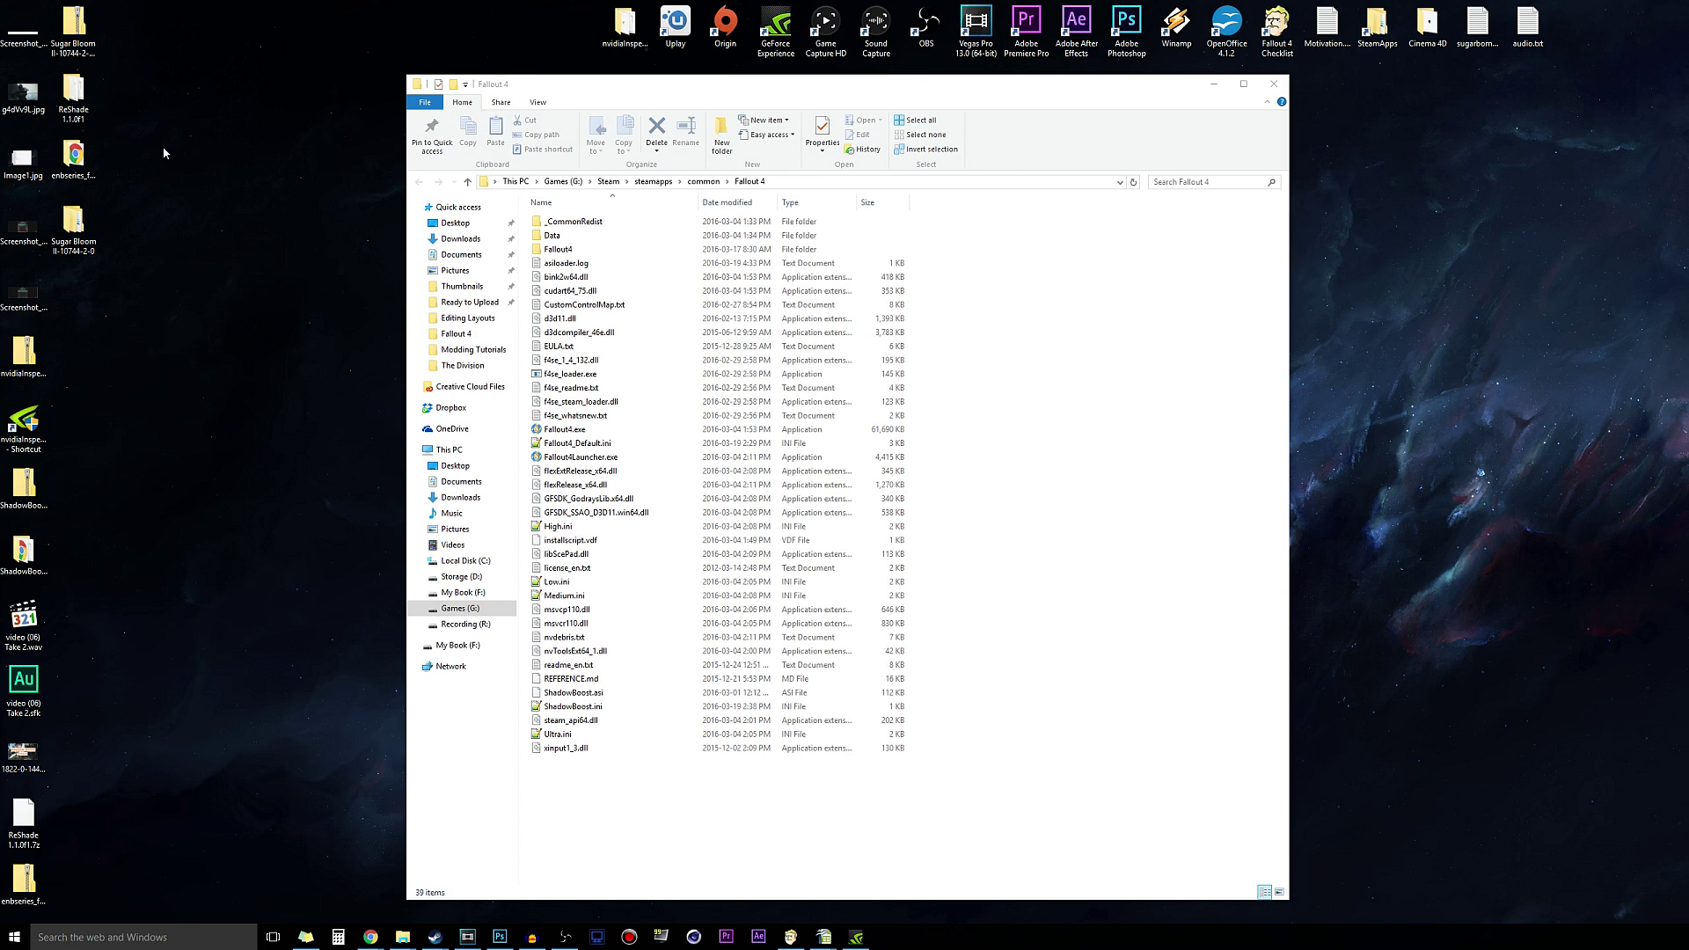
Open the extracted ReShade 1.1.0f1 folder beside the Fallout 4 folder window and point out the ReShade32.dll and ReShade64.dll files.
double_click(74, 90)
left_click_drag(774, 112, 415, 81)
left_click_drag(1064, 86, 1278, 91)
left_click(345, 368)
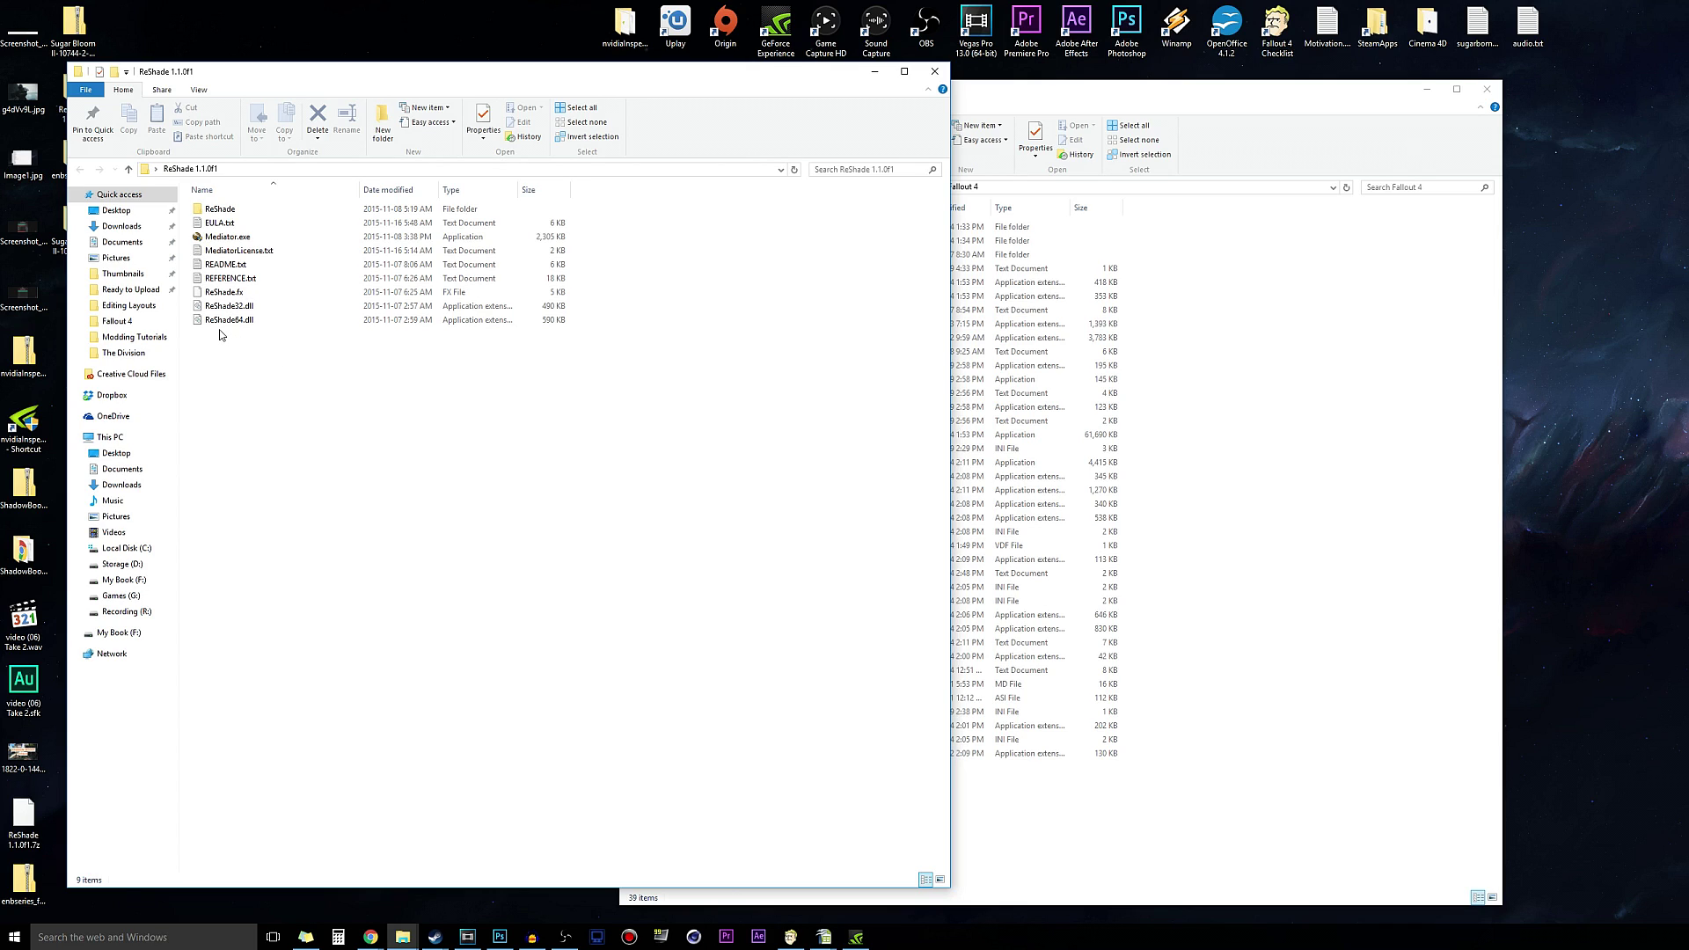
left_click_drag(220, 334, 263, 308)
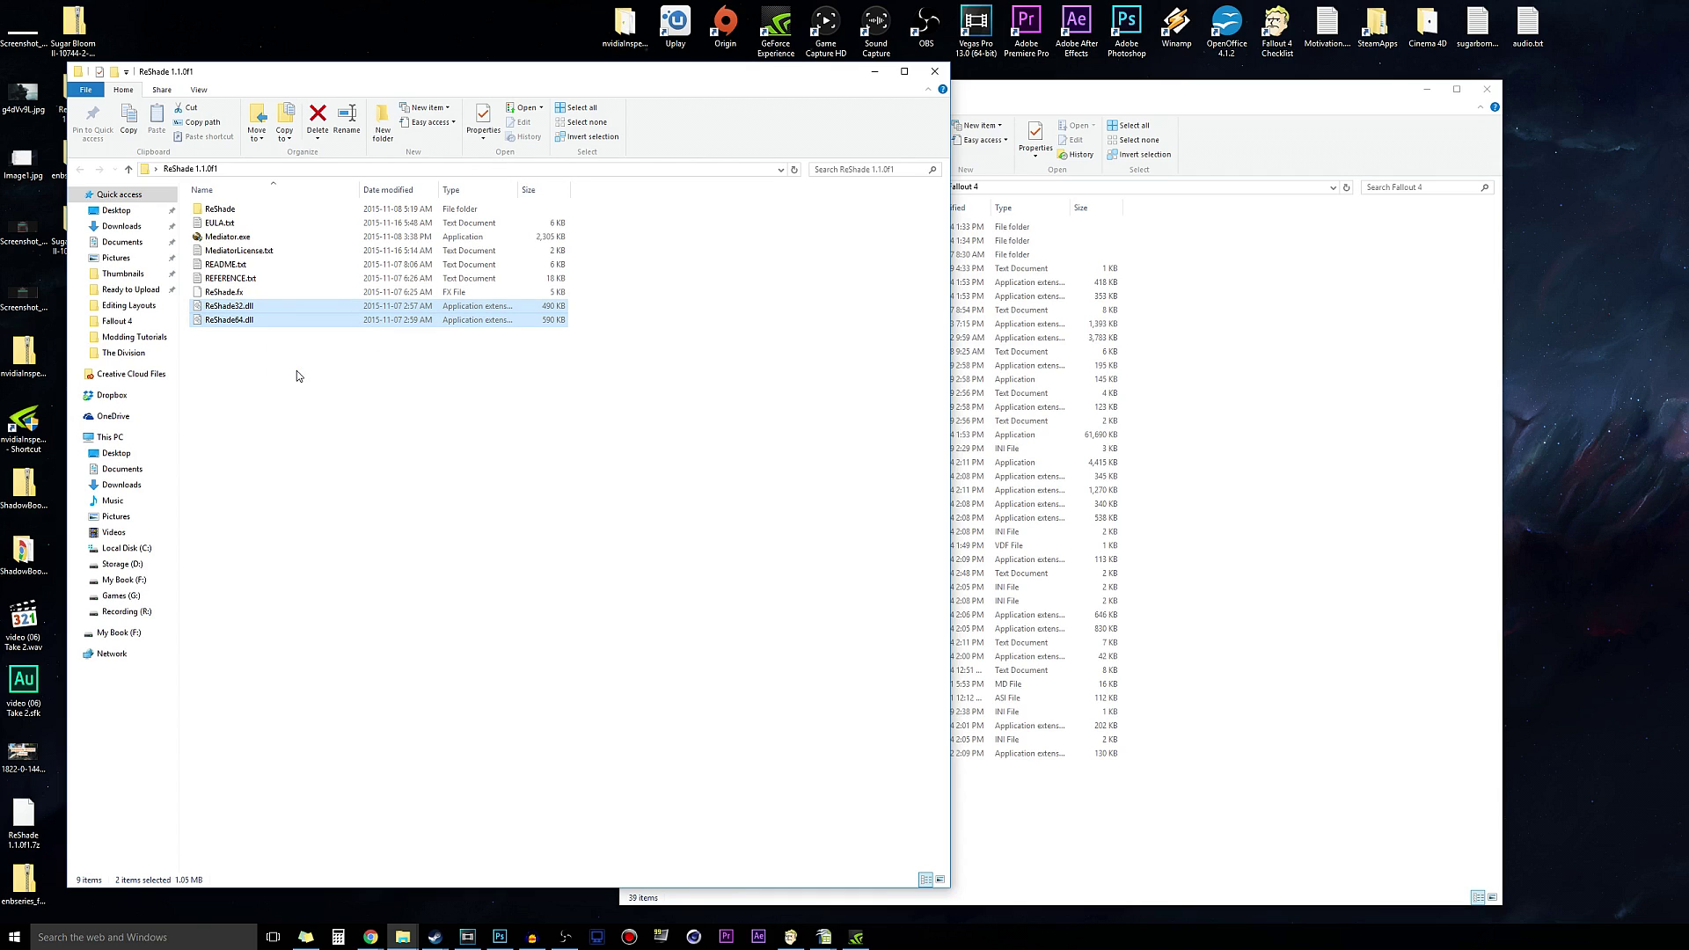
left_click(297, 376)
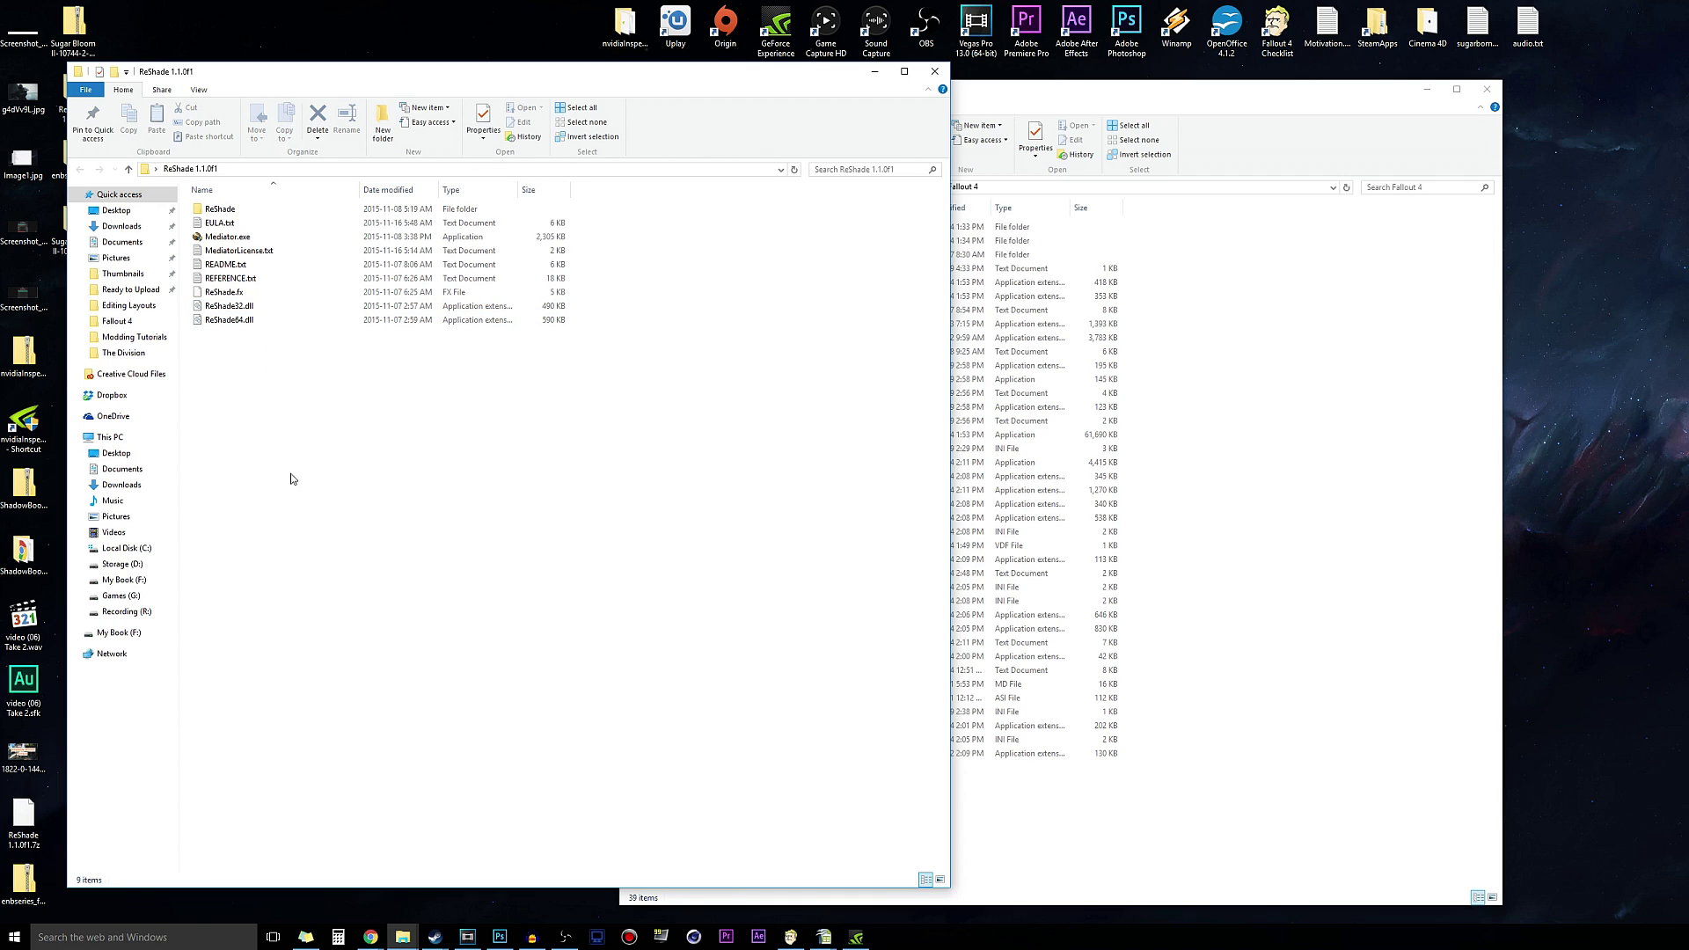
Check in the Windows System information whether the operating system is 32-bit or 64-bit, and close the window.
left_click(113, 938)
type("sytem")
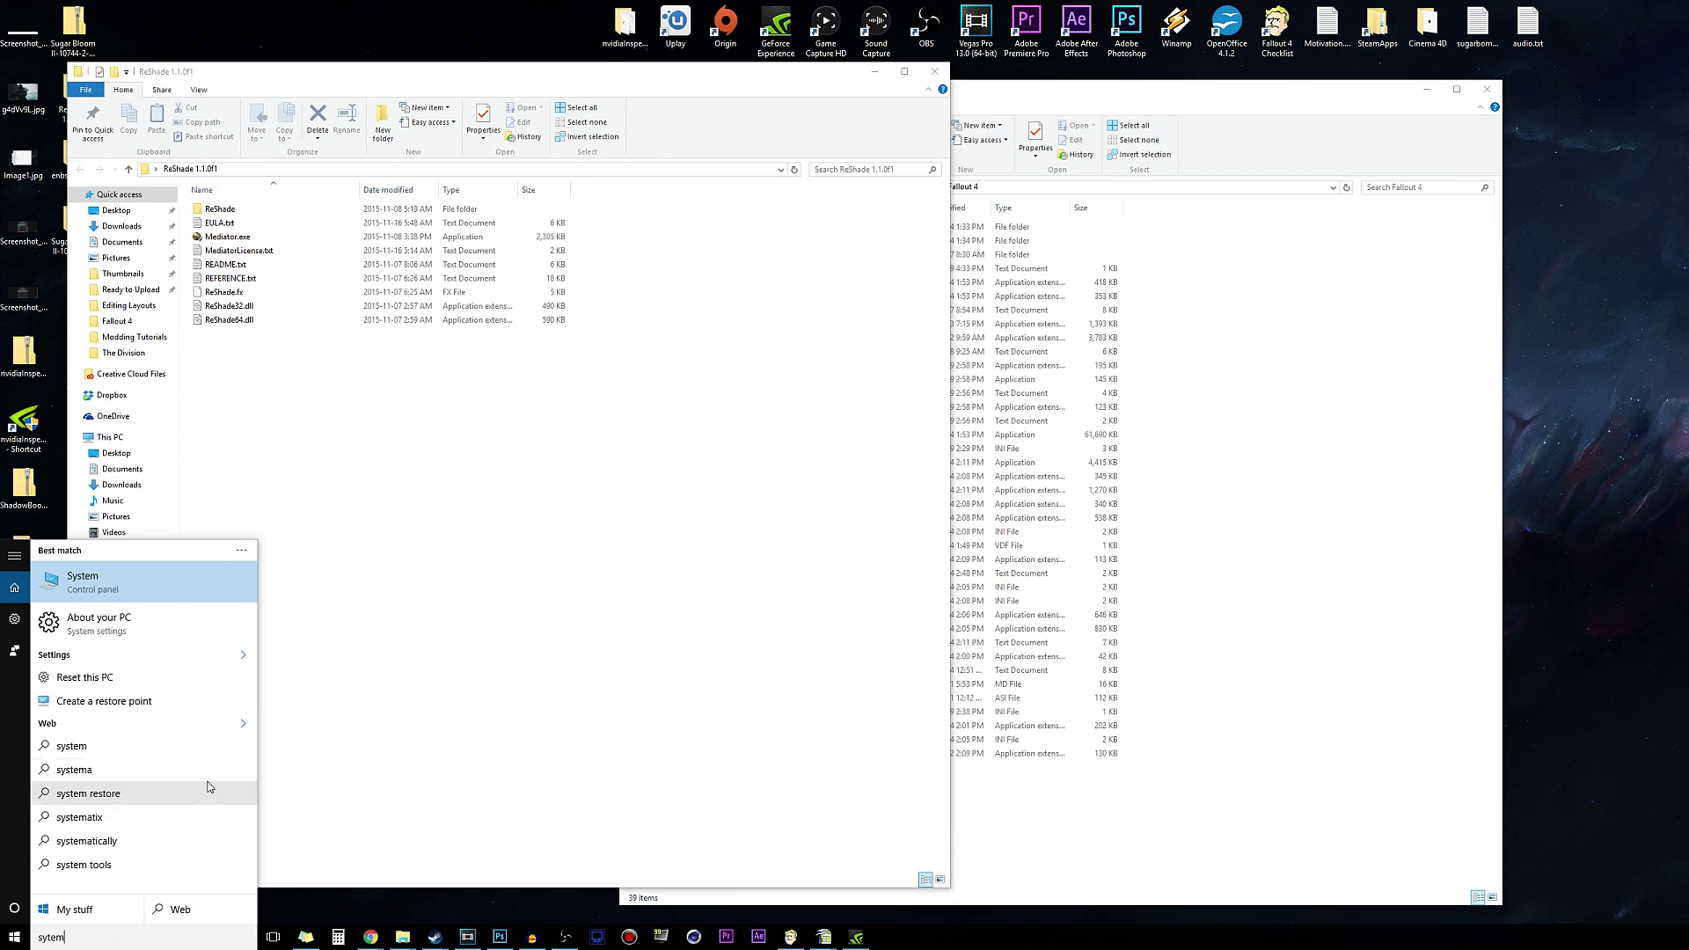
left_click(115, 583)
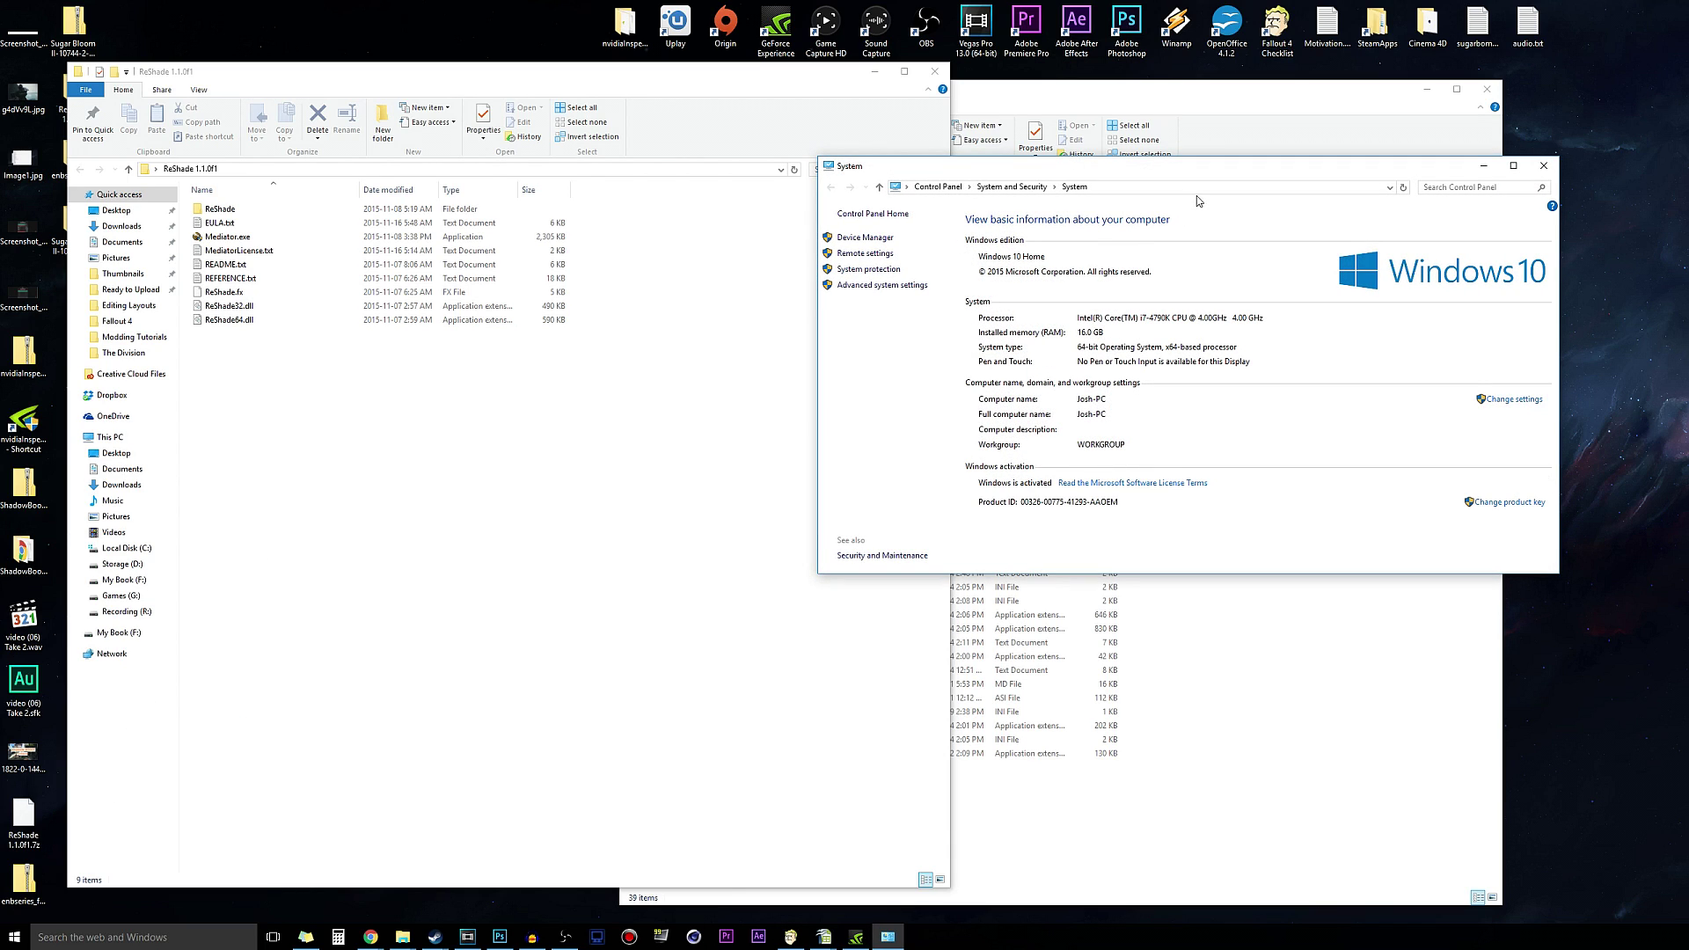
left_click_drag(1205, 169, 756, 207)
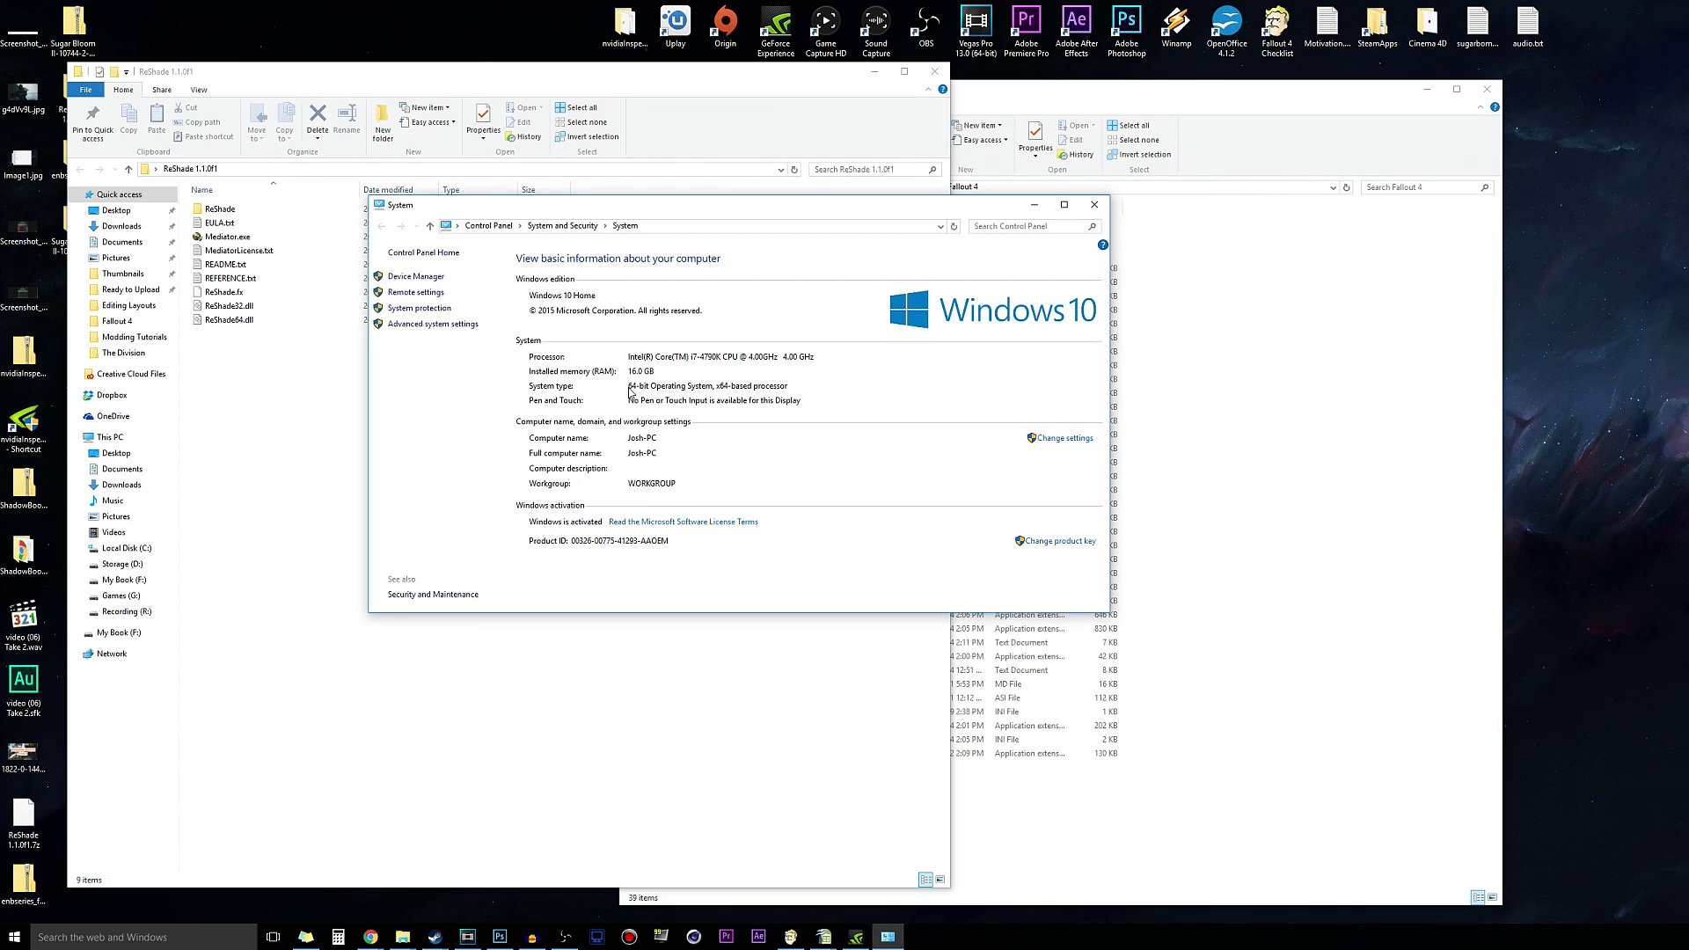
left_click(1094, 204)
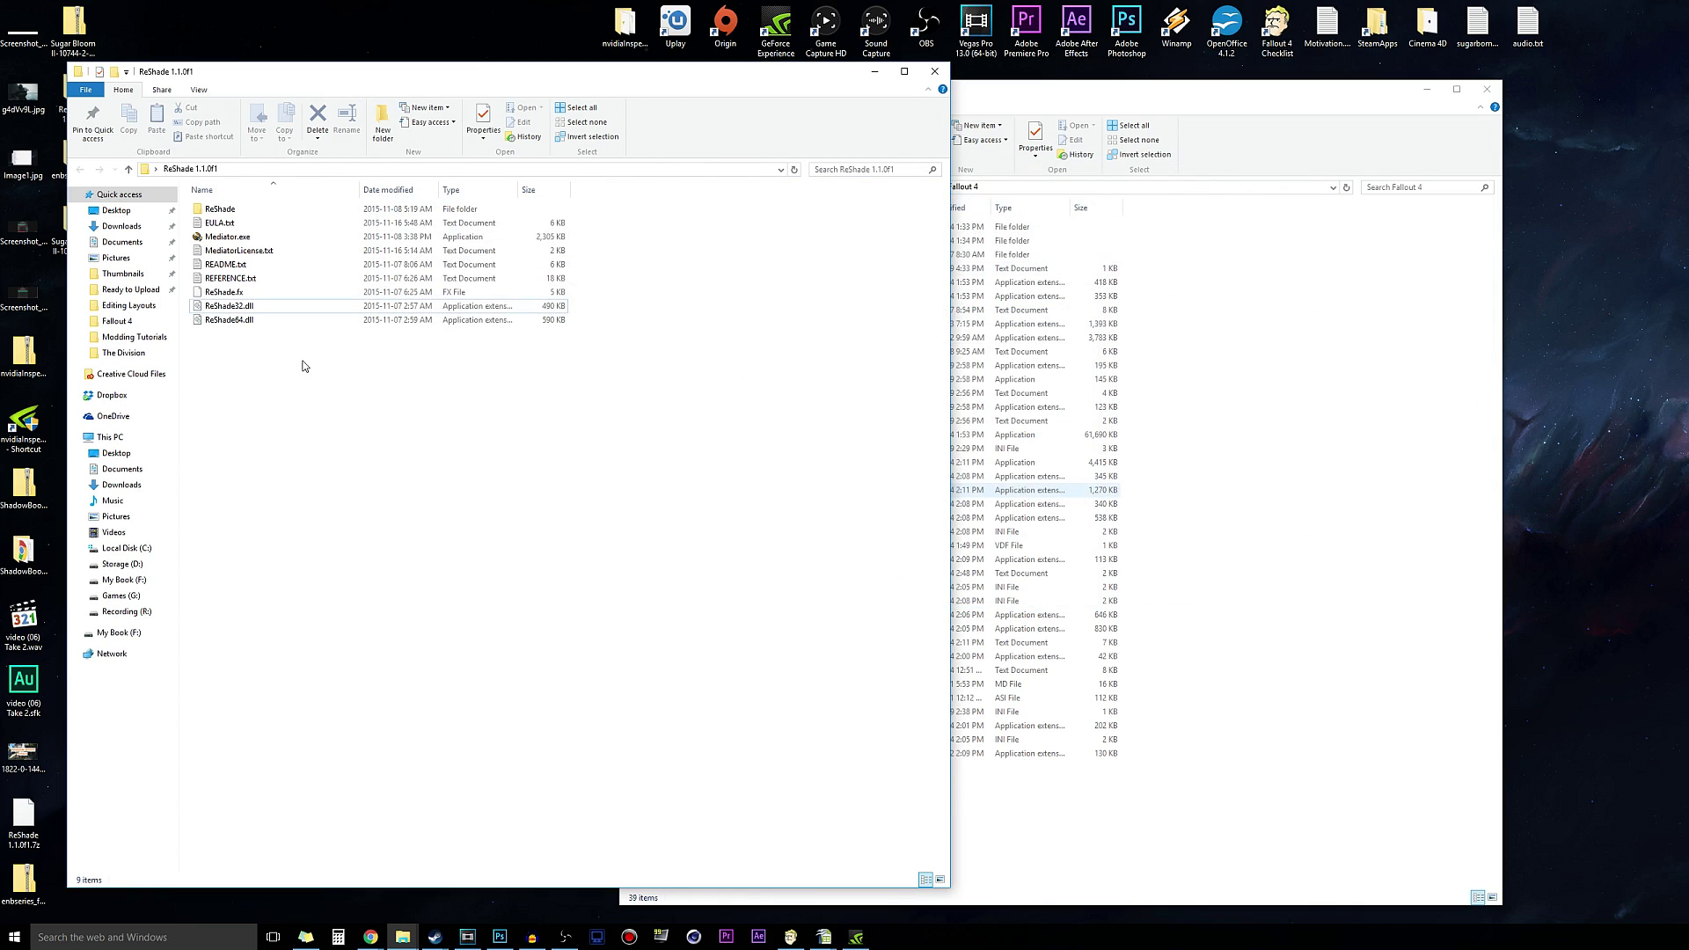
Rename ReShade64.dll in the ReShade folder to dxgi.dll.
left_click(251, 320)
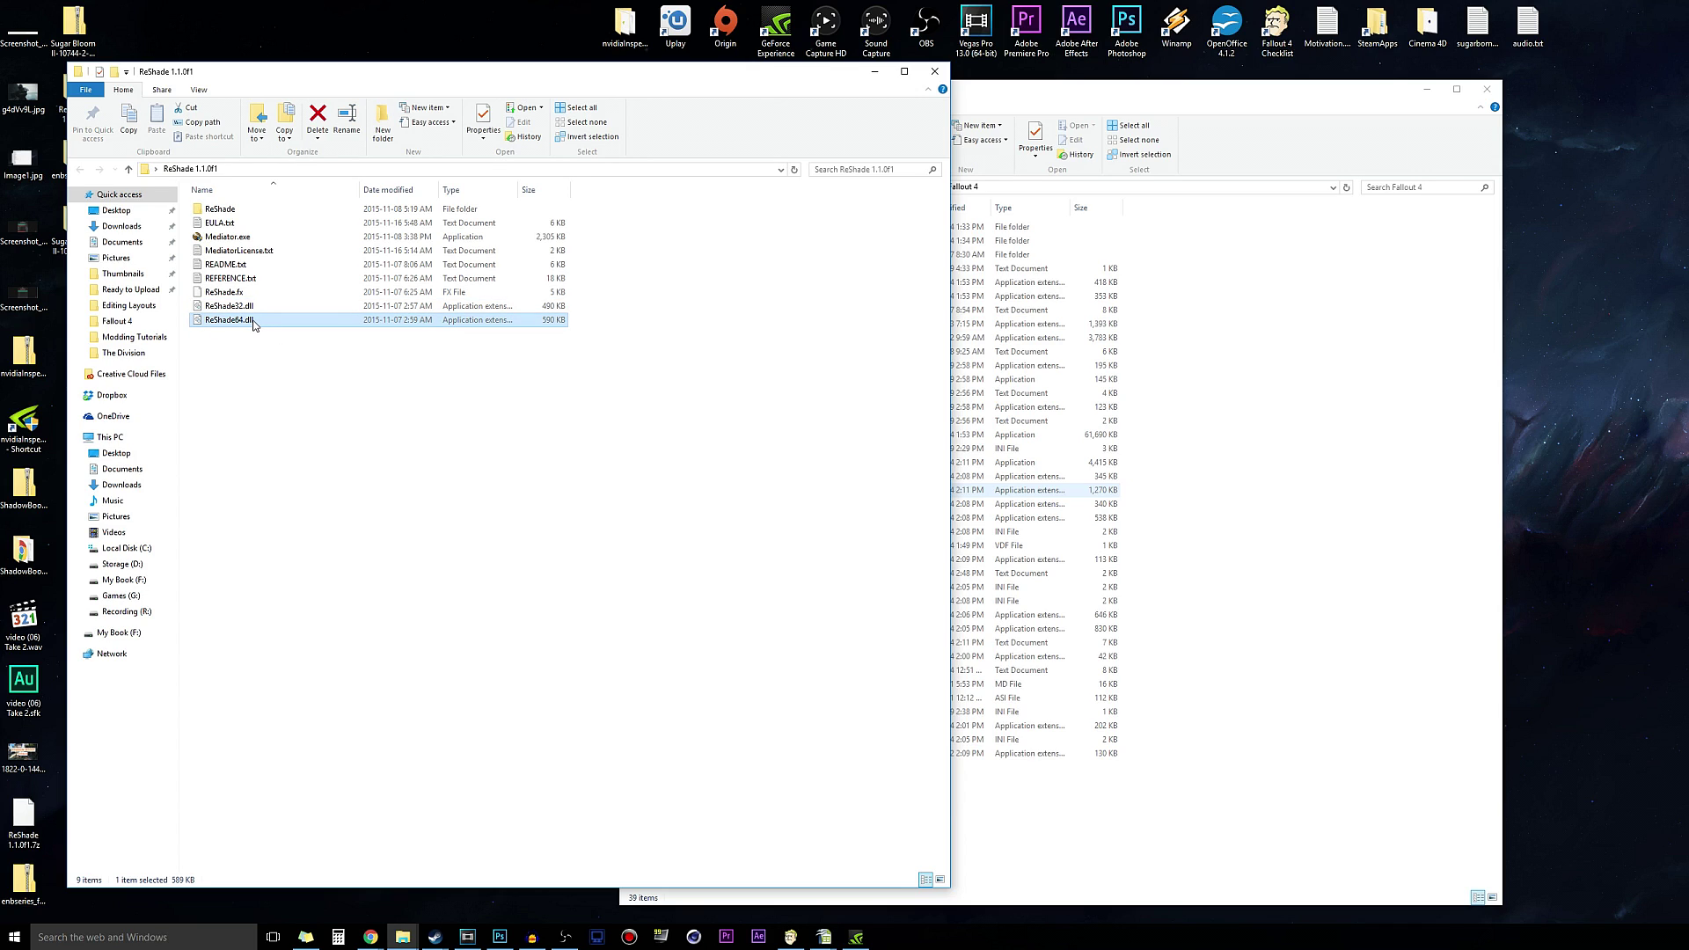
right_click(252, 320)
left_click(291, 546)
type("dxg")
key("Return")
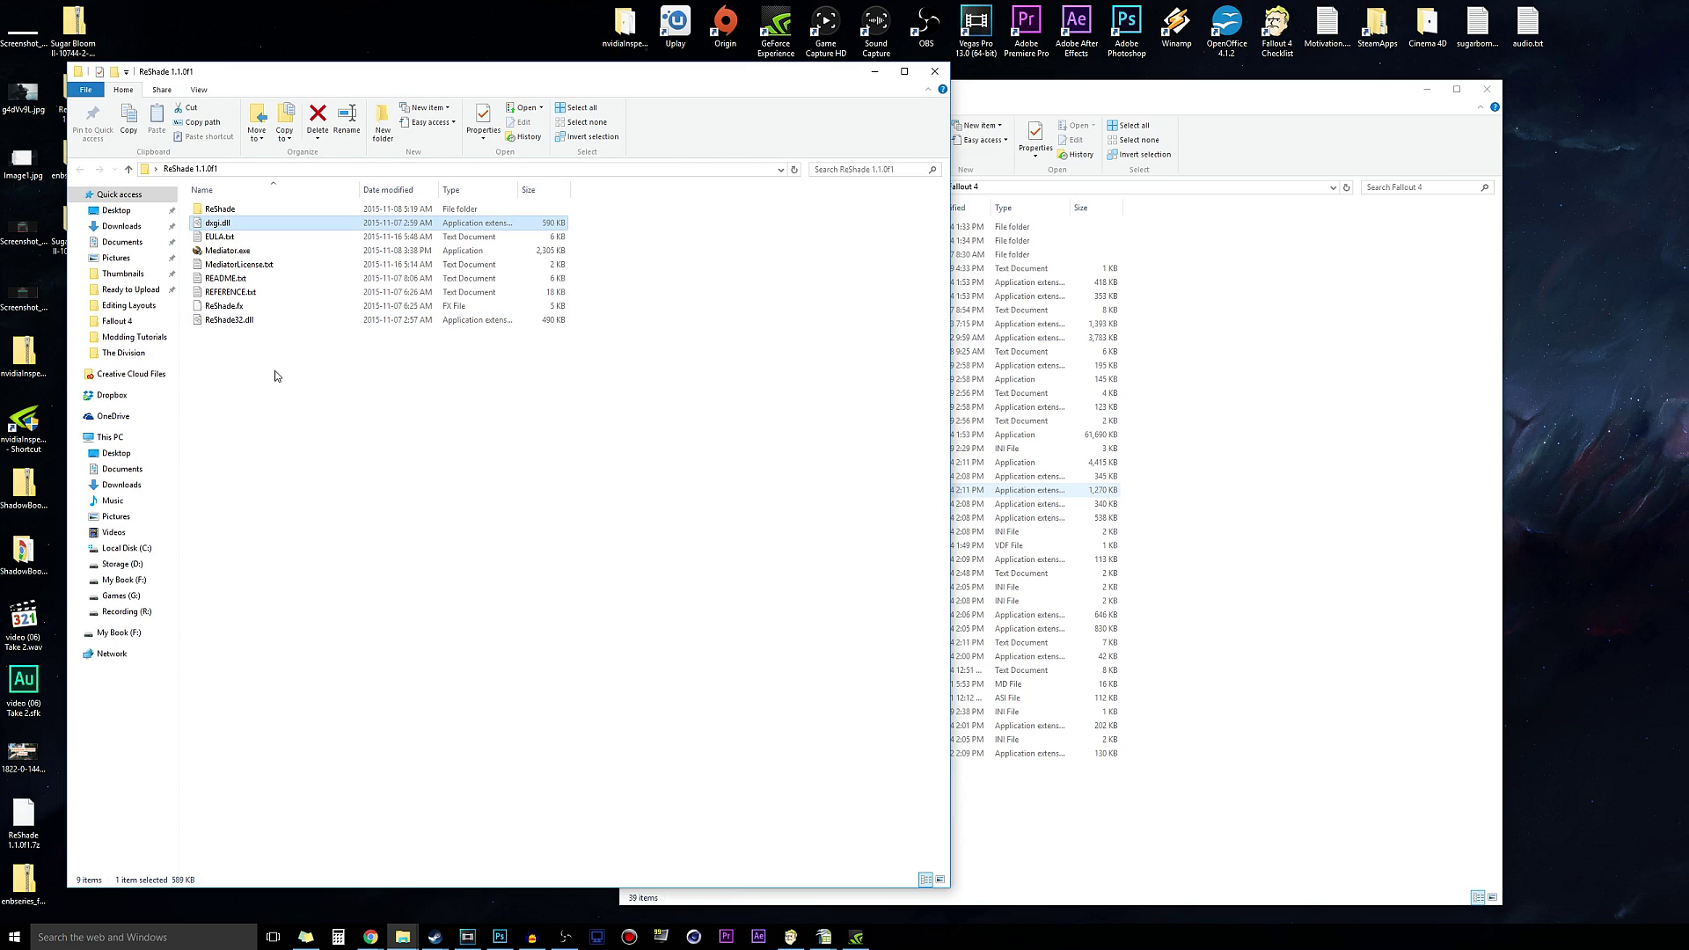
left_click(271, 370)
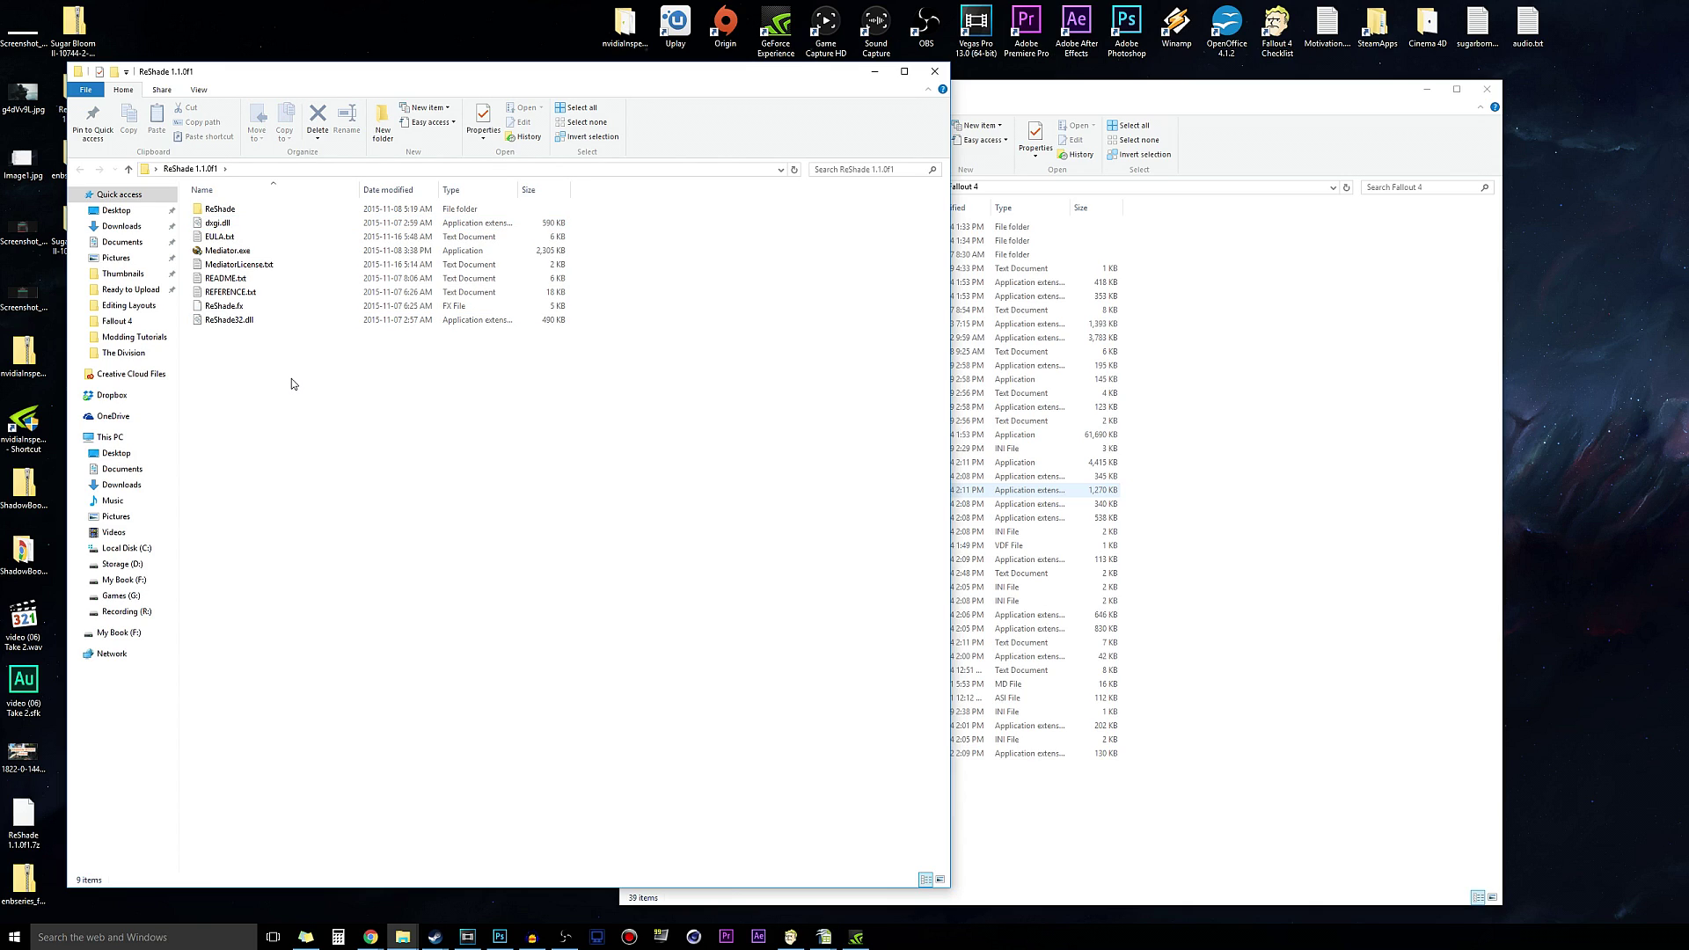
Copy everything in the ReShade 1.1.0f1 folder into the Fallout 4 folder, replacing existing files, and close the ReShade window.
left_click_drag(292, 383, 243, 324)
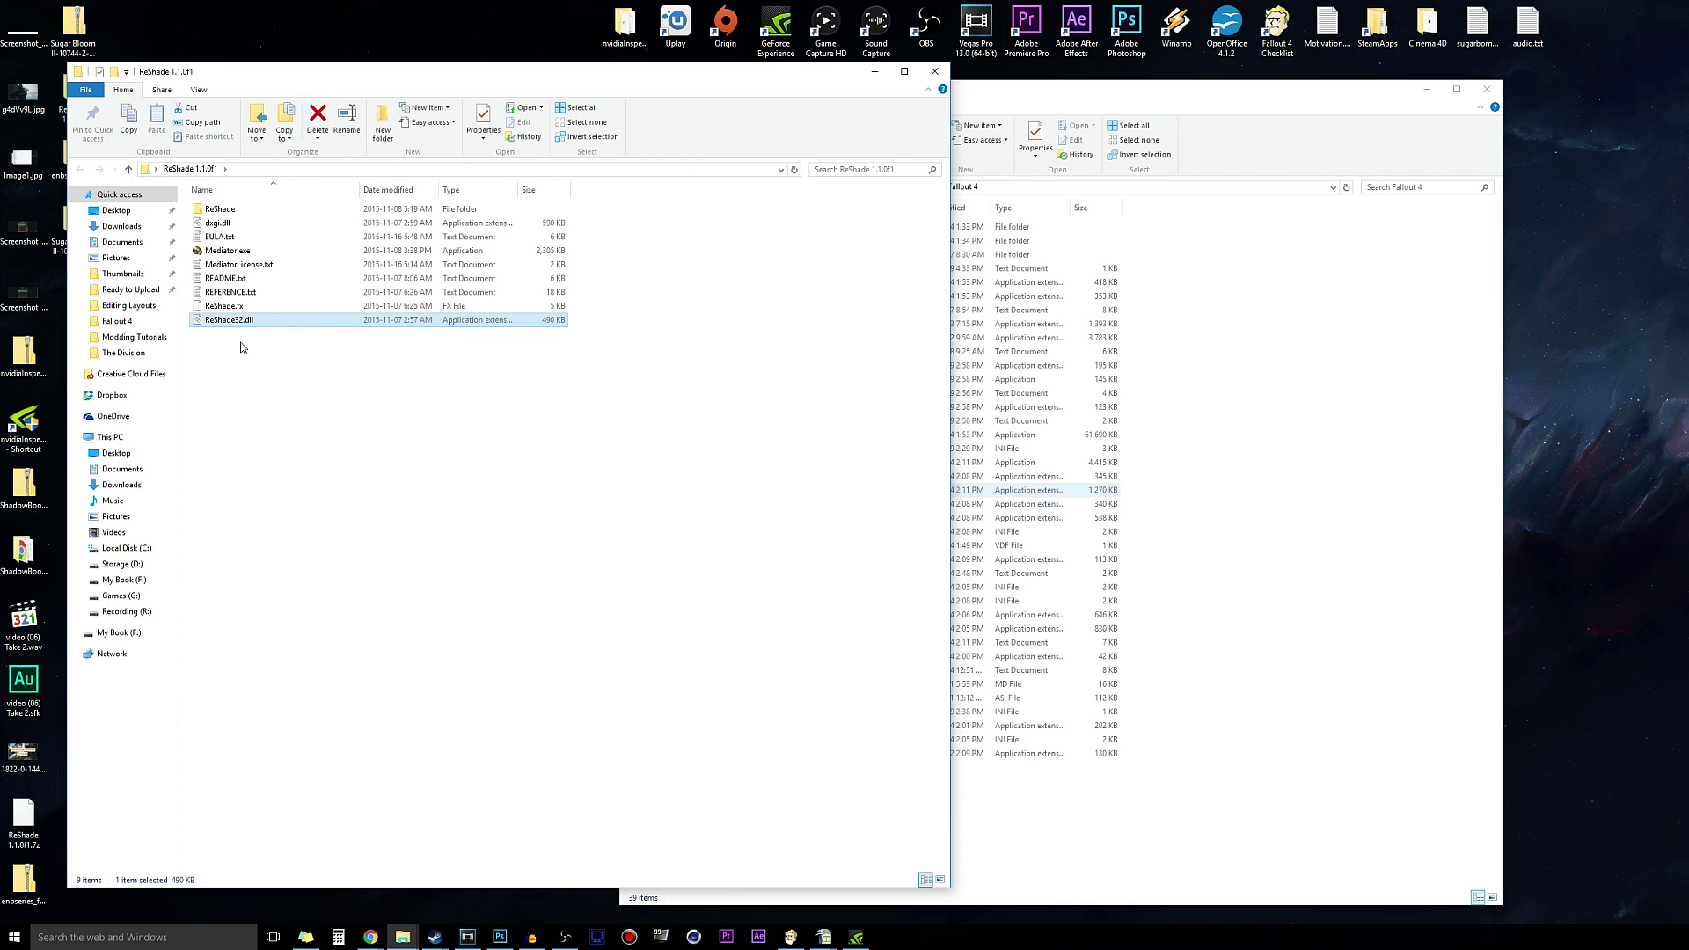
left_click_drag(223, 362, 1308, 730)
left_click(1080, 378)
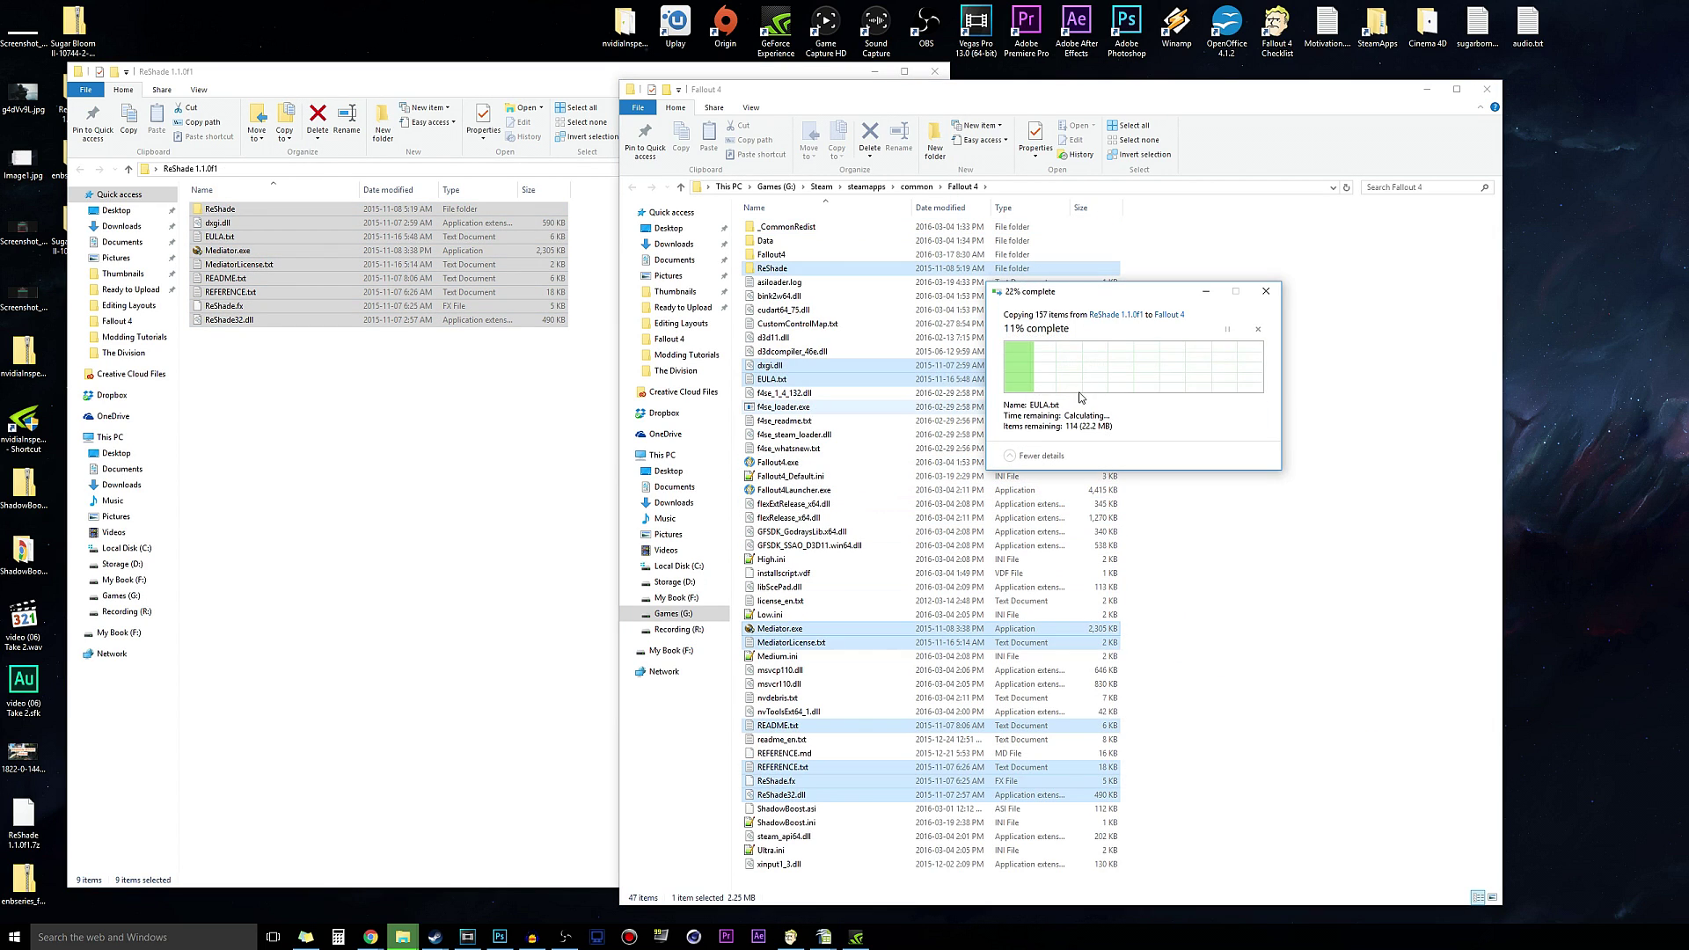
left_click(1256, 395)
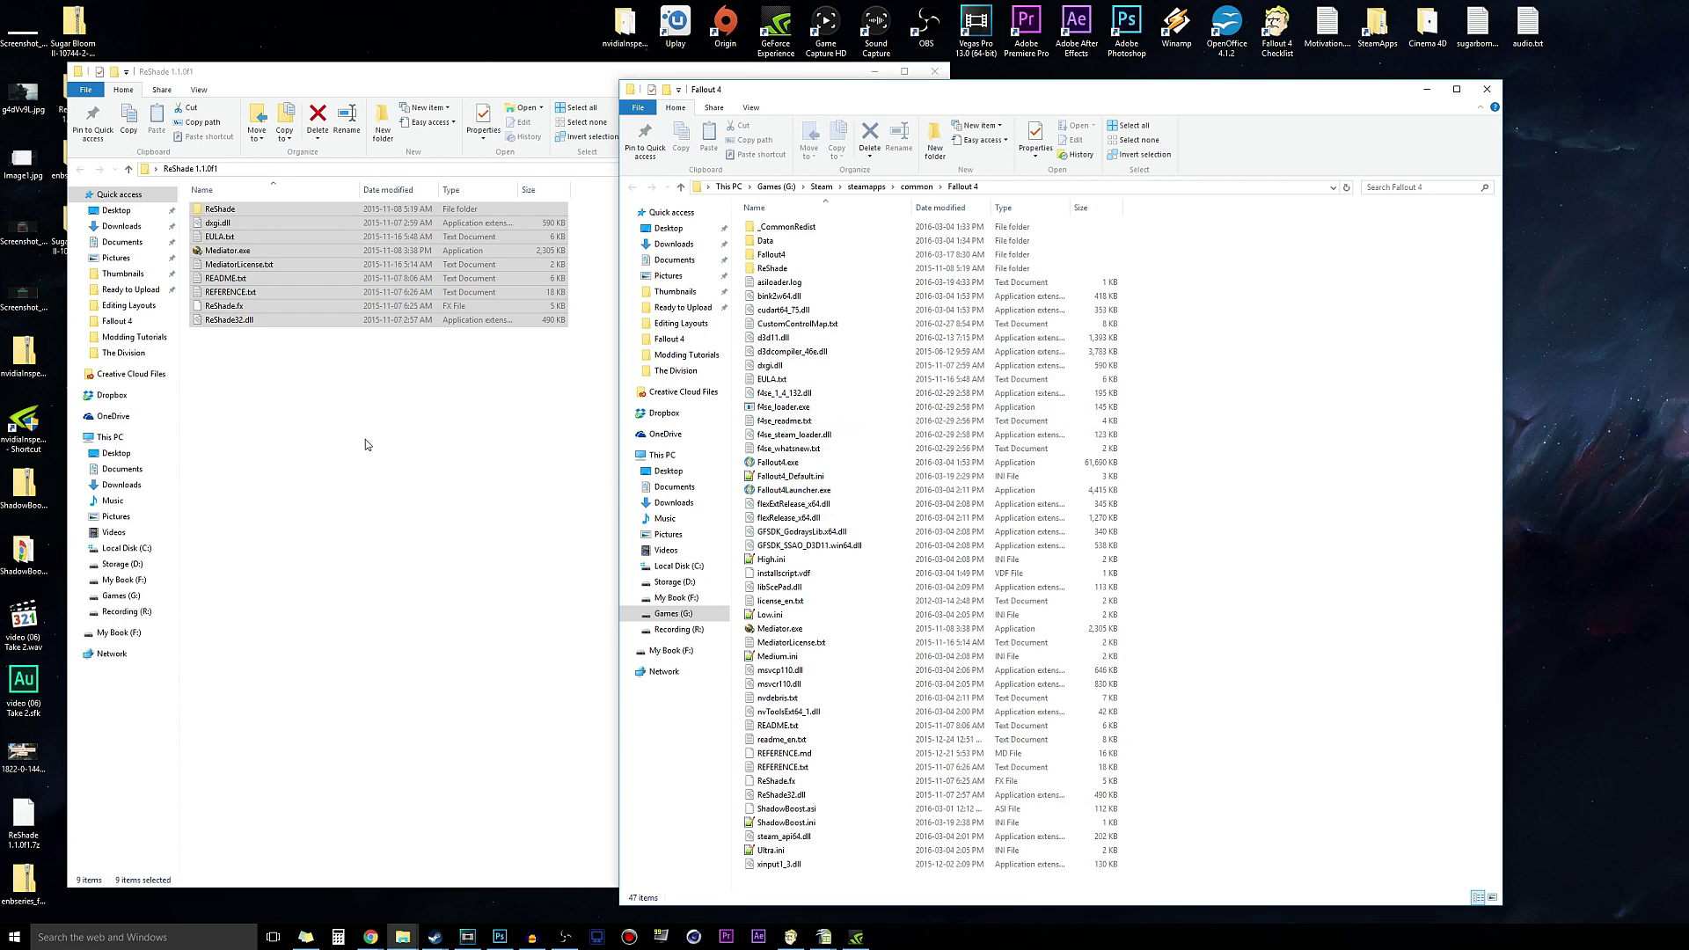
left_click(368, 442)
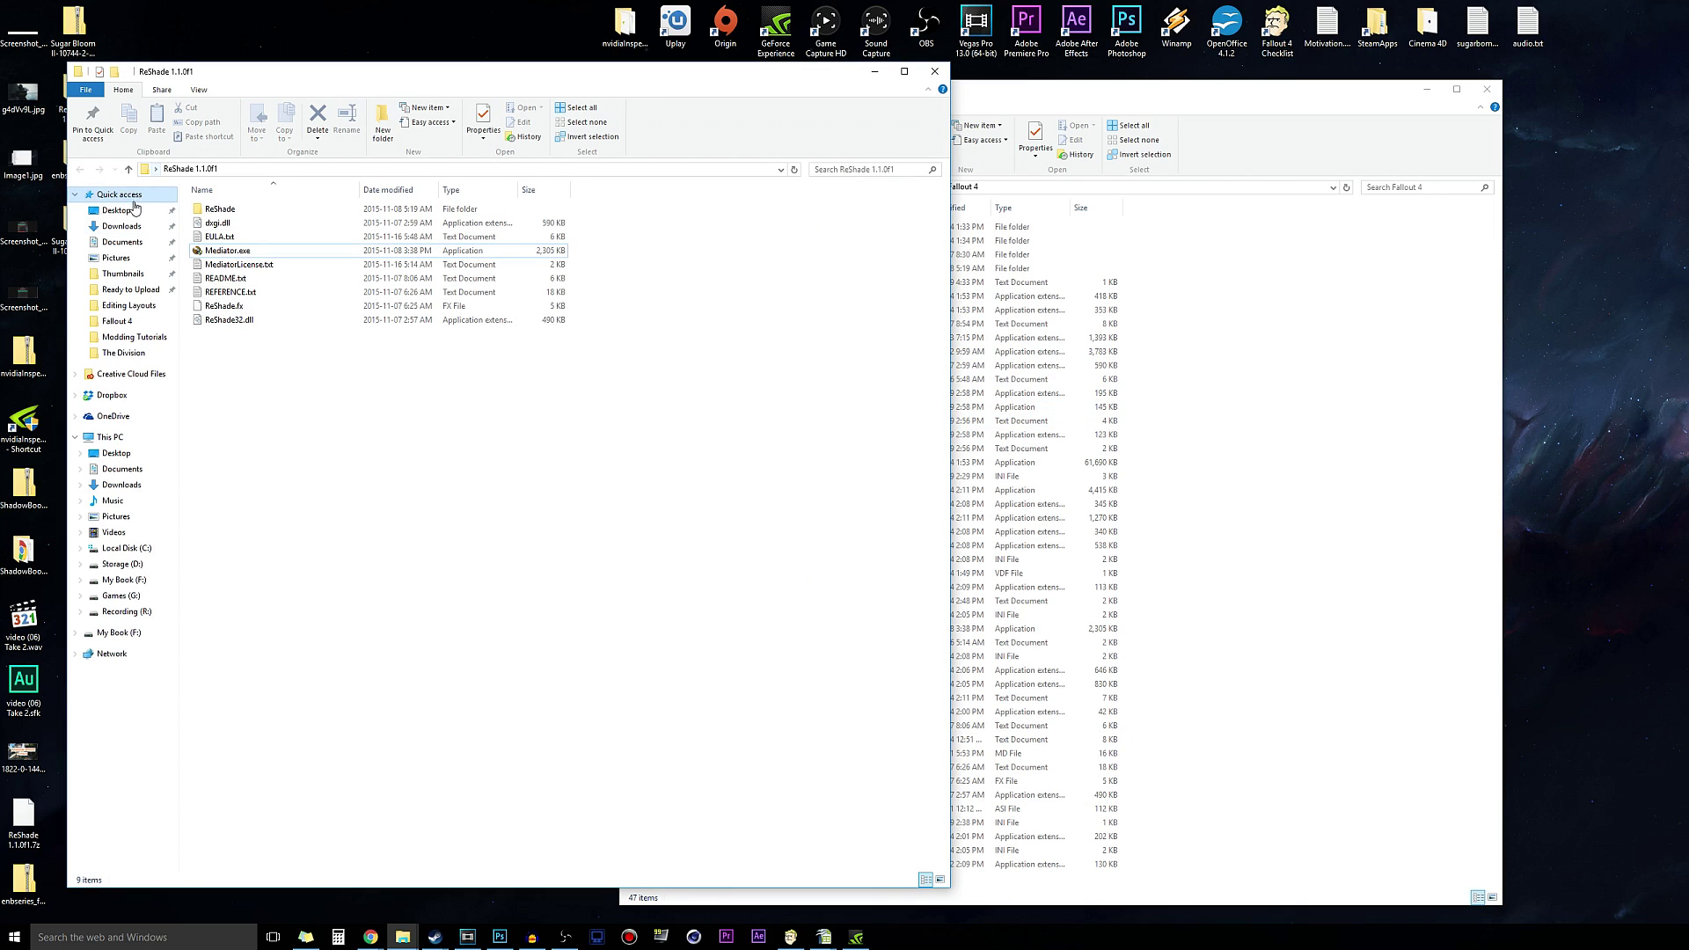
left_click(934, 74)
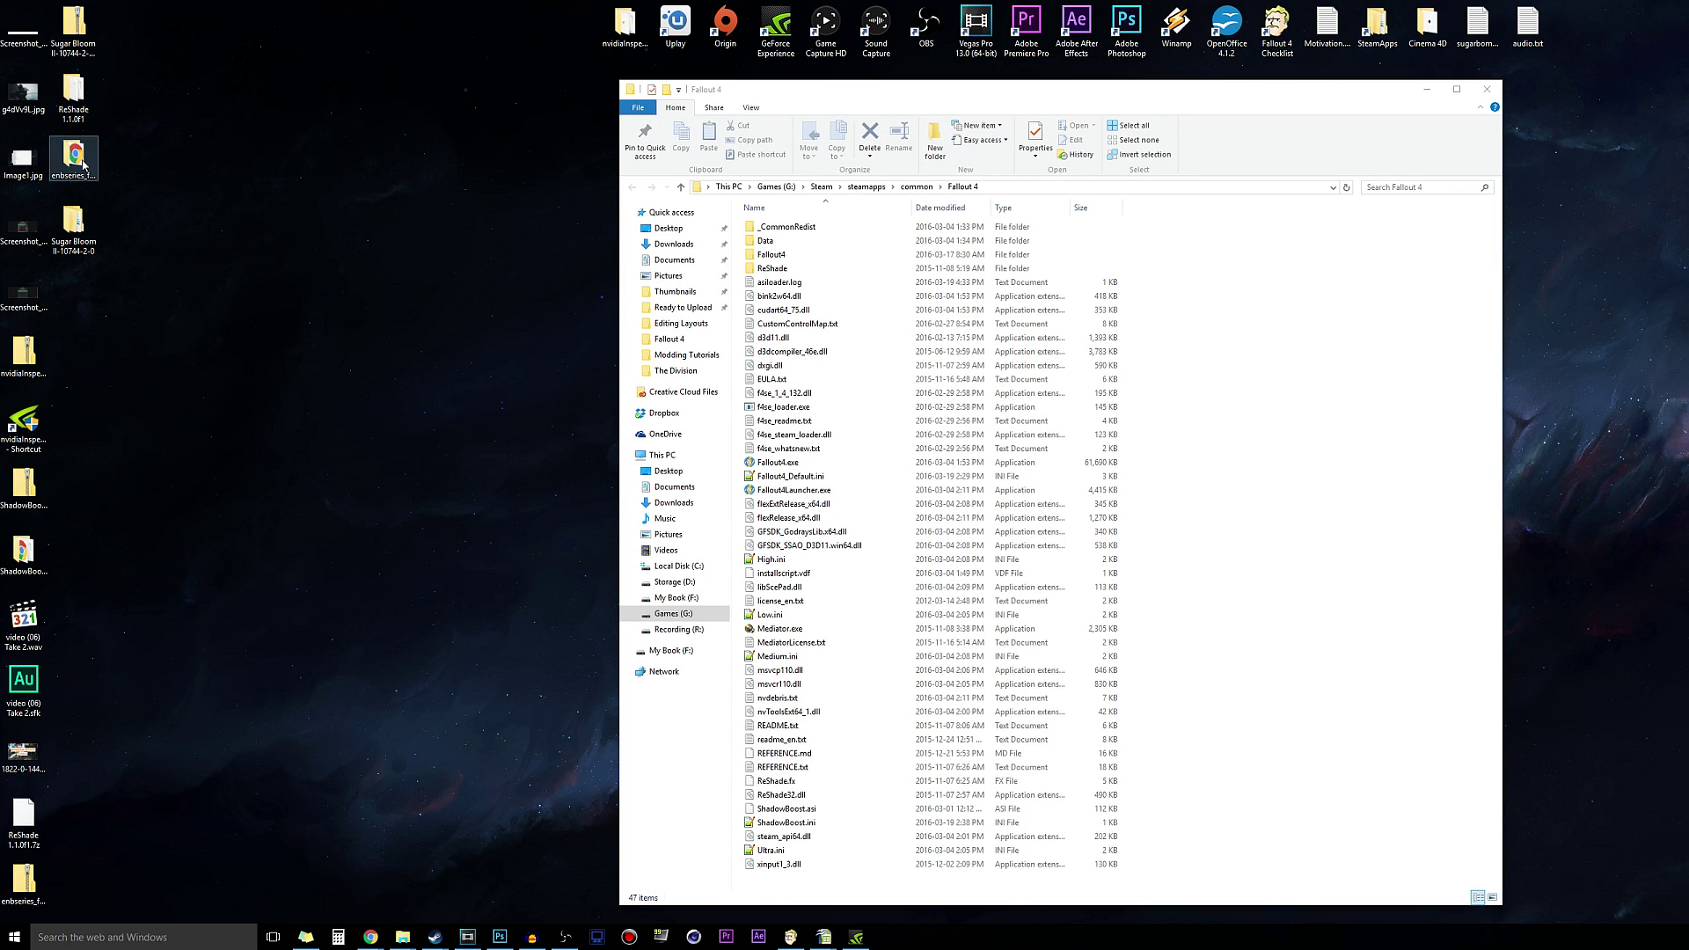
Open the WrapperVersion folder inside the extracted enbseries_fallout4_v0291 folder, beside the Fallout 4 window.
double_click(85, 164)
left_click_drag(1014, 18, 450, 53)
double_click(258, 178)
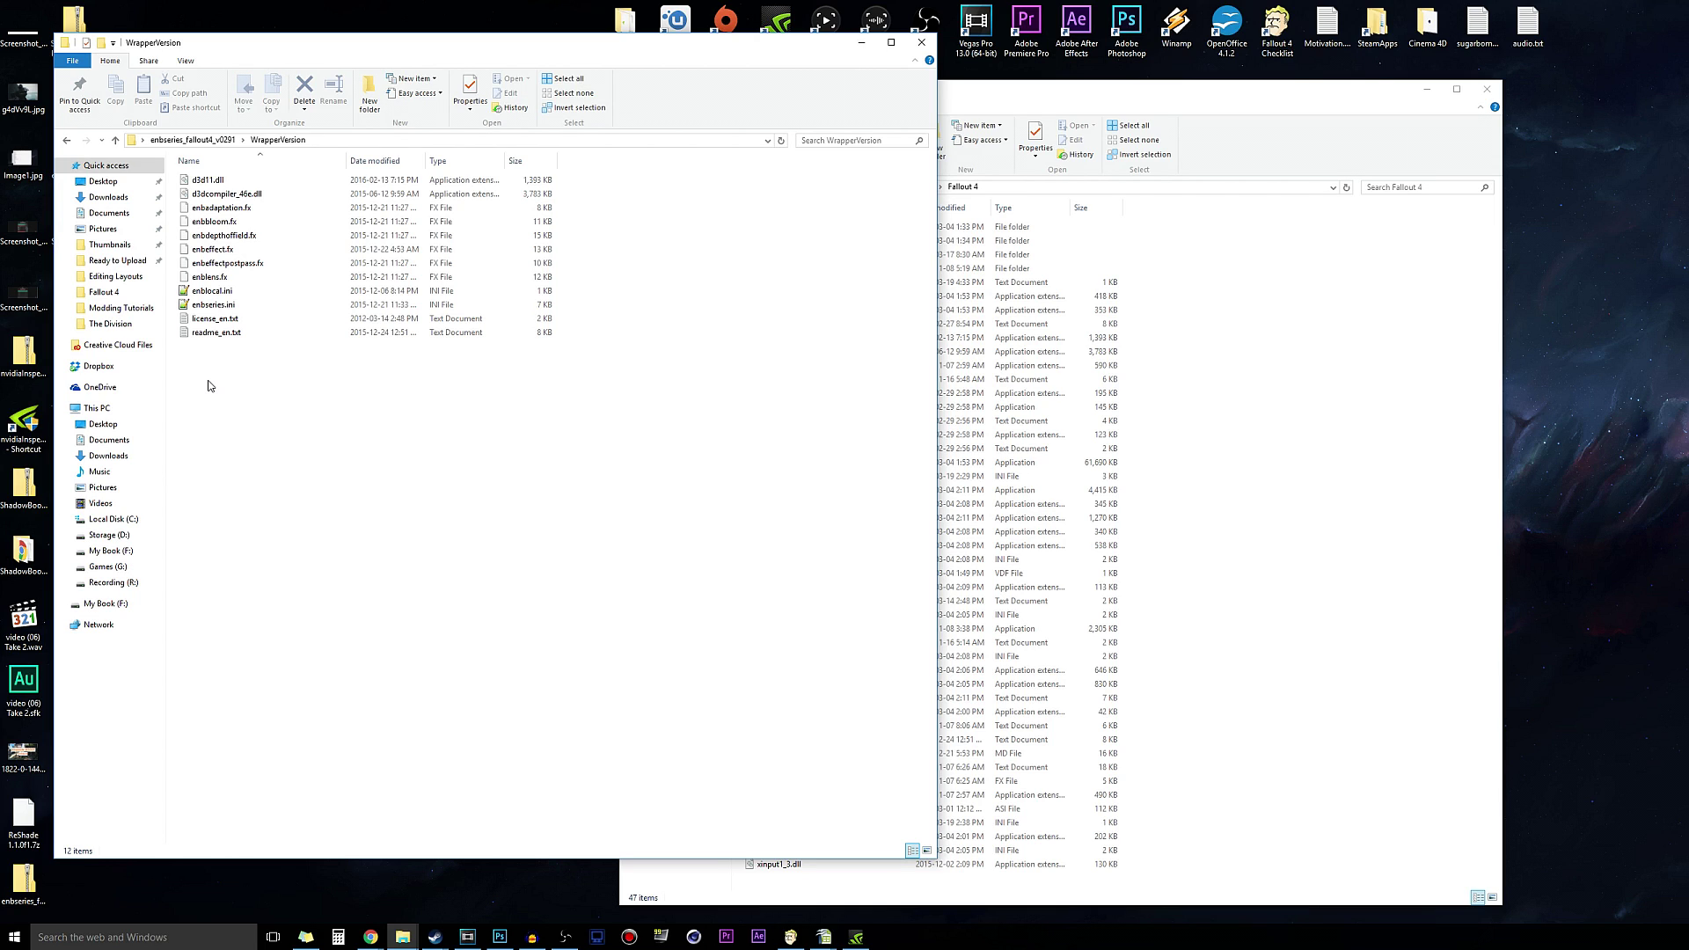
Copy all WrapperVersion files into the Fallout 4 folder, replacing existing files, and hide the WrapperVersion window.
left_click_drag(207, 384, 314, 172)
left_click_drag(229, 246, 1245, 528)
left_click(1130, 363)
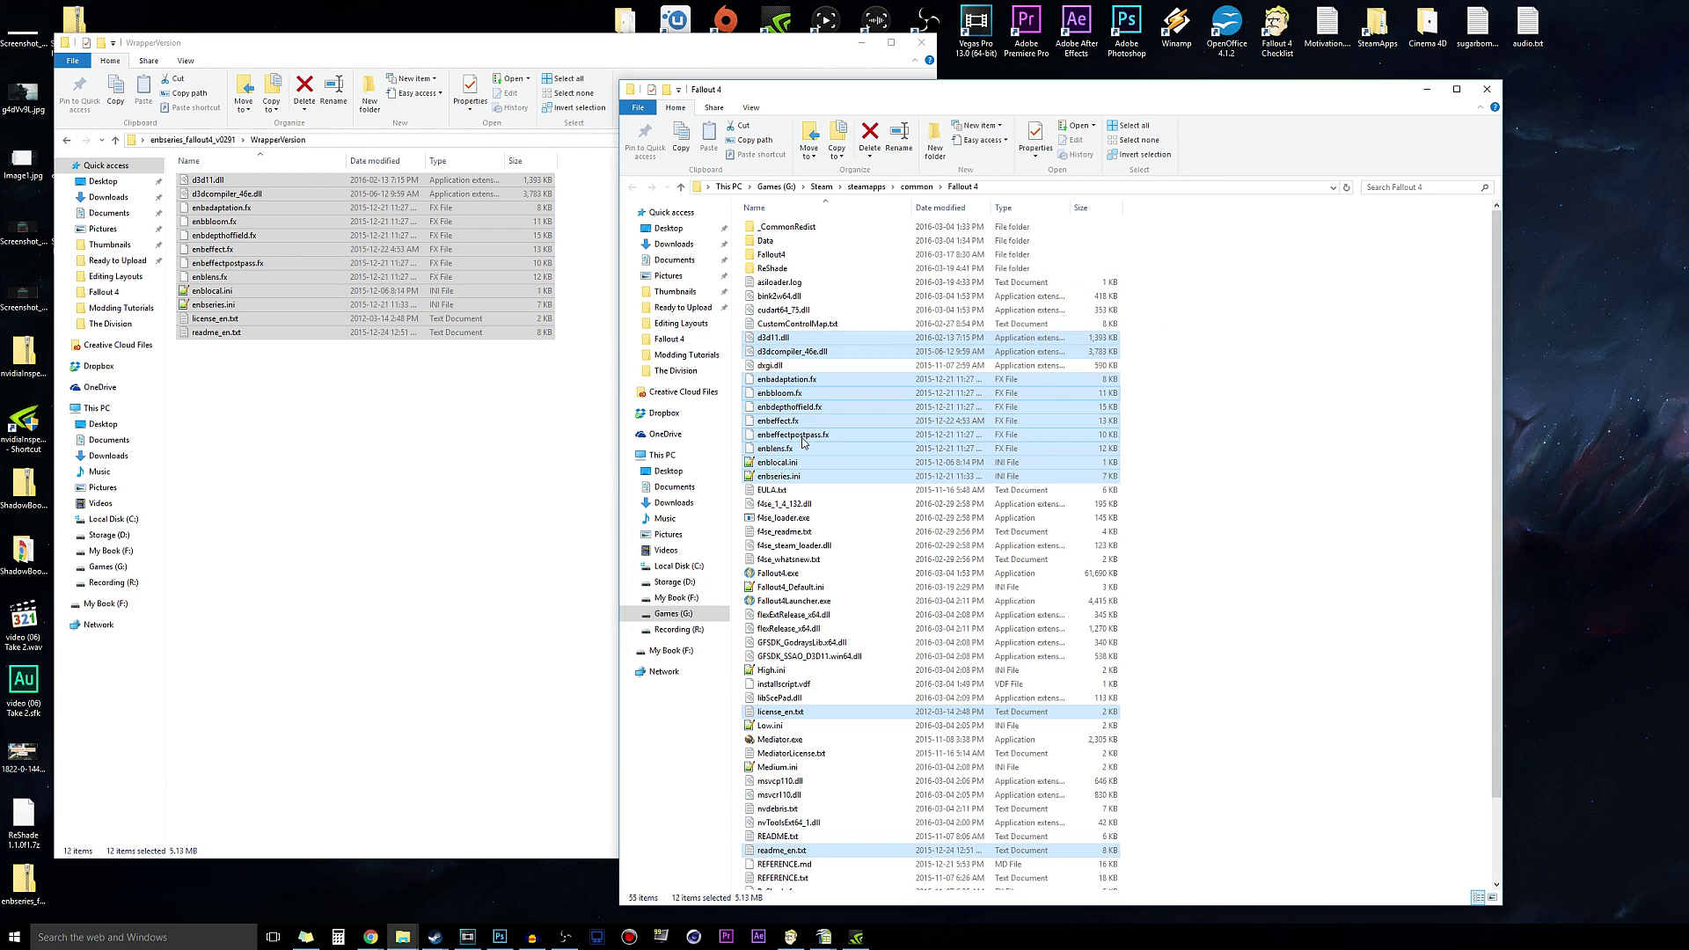
left_click(478, 489)
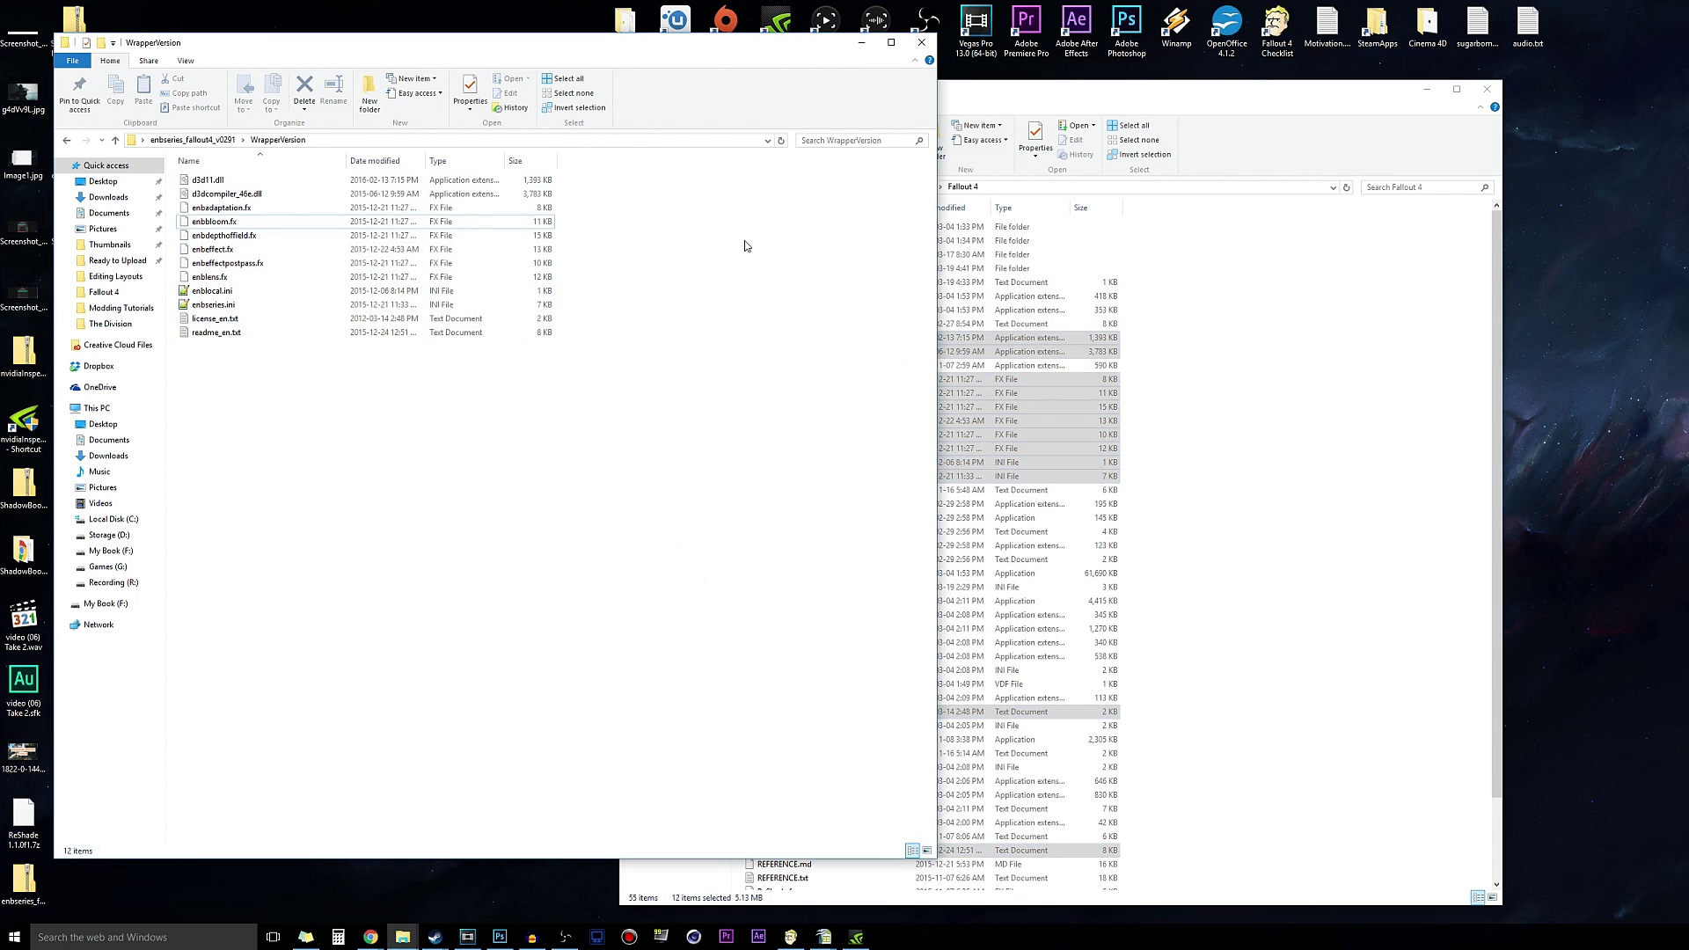
left_click(862, 42)
left_click(1115, 236)
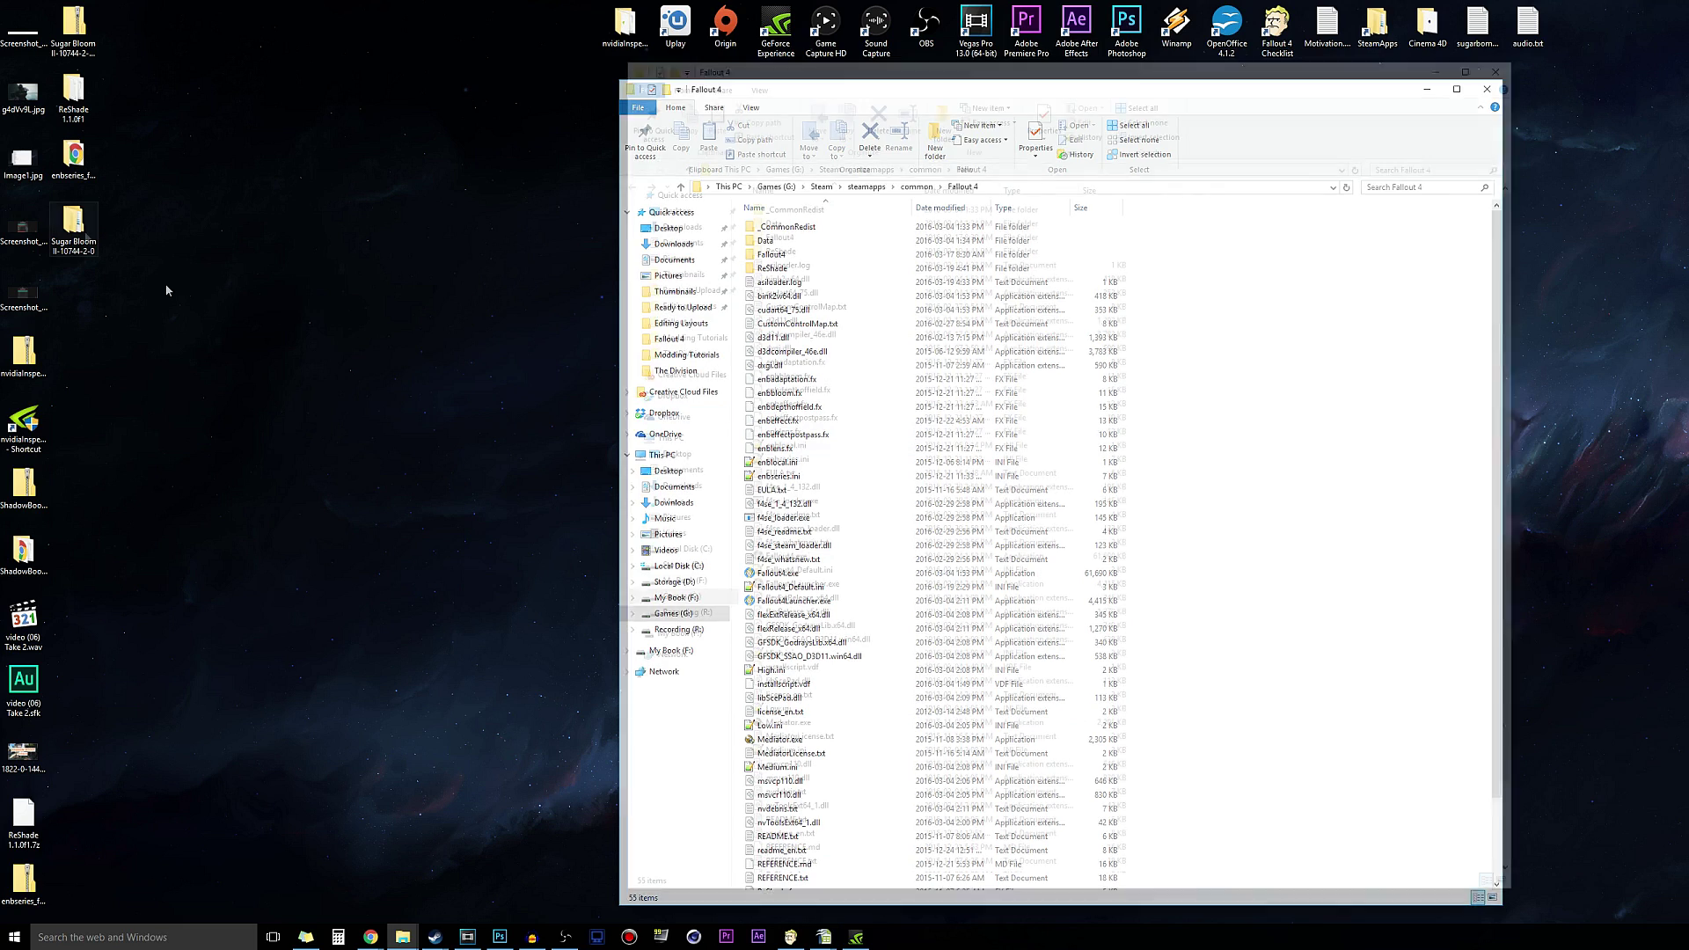
Open the Sugar Bloom 2 folder inside the extracted Sugar Bloom II folder, beside the Fallout 4 window.
double_click(84, 236)
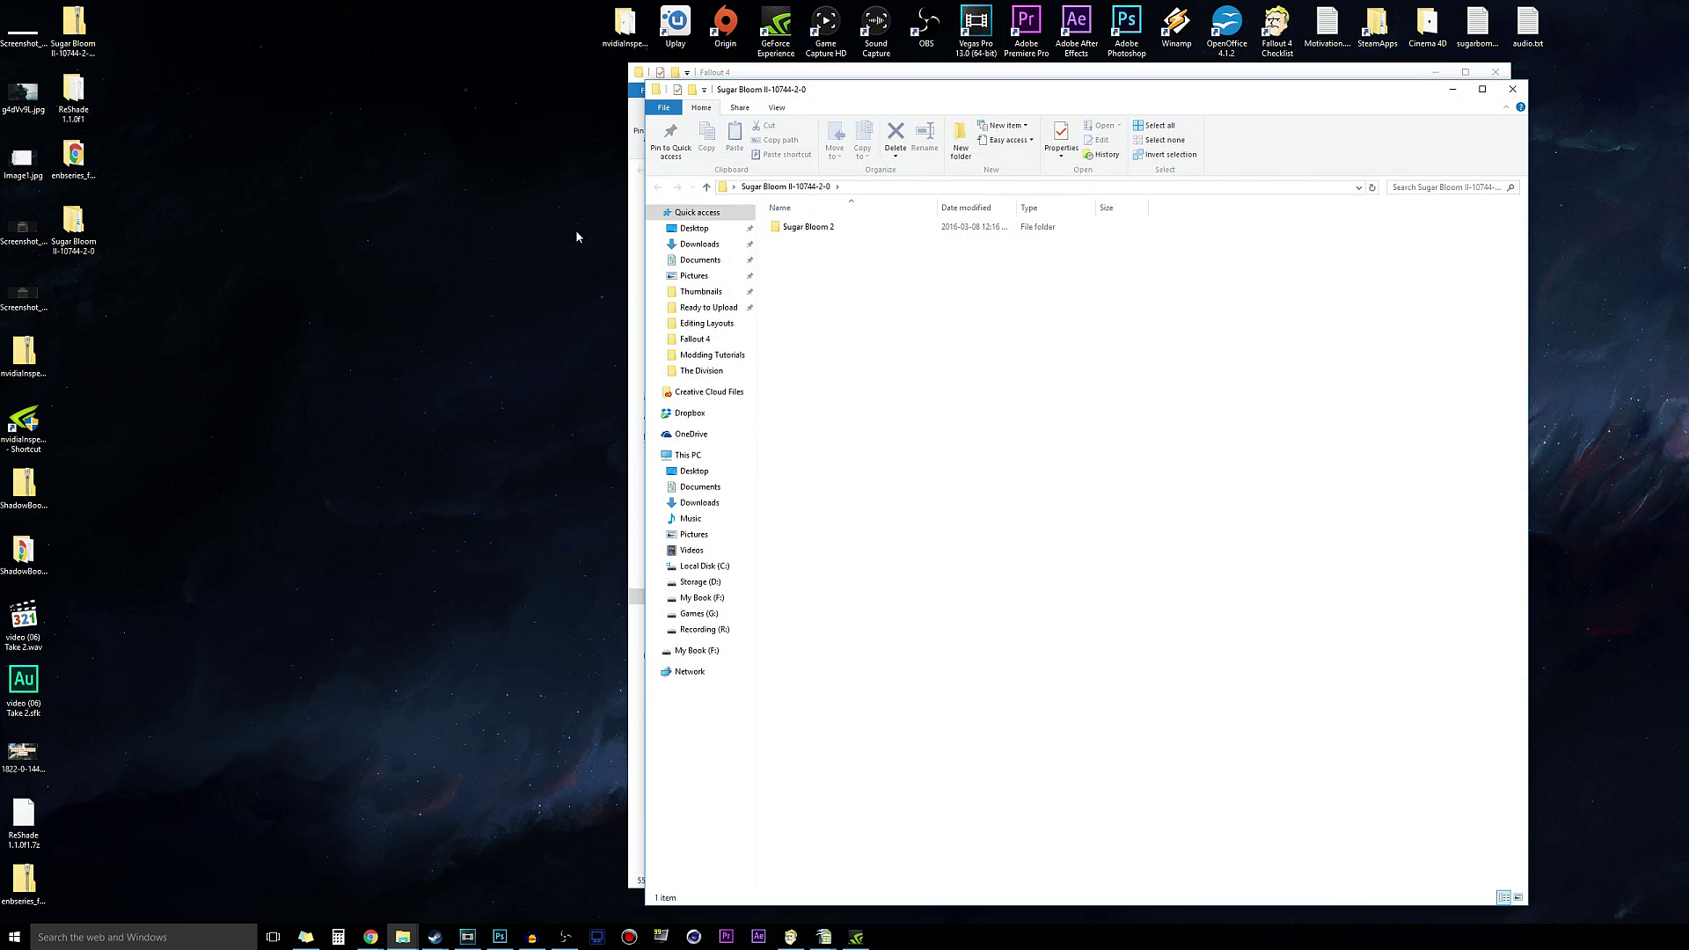
left_click_drag(958, 95, 311, 69)
double_click(167, 197)
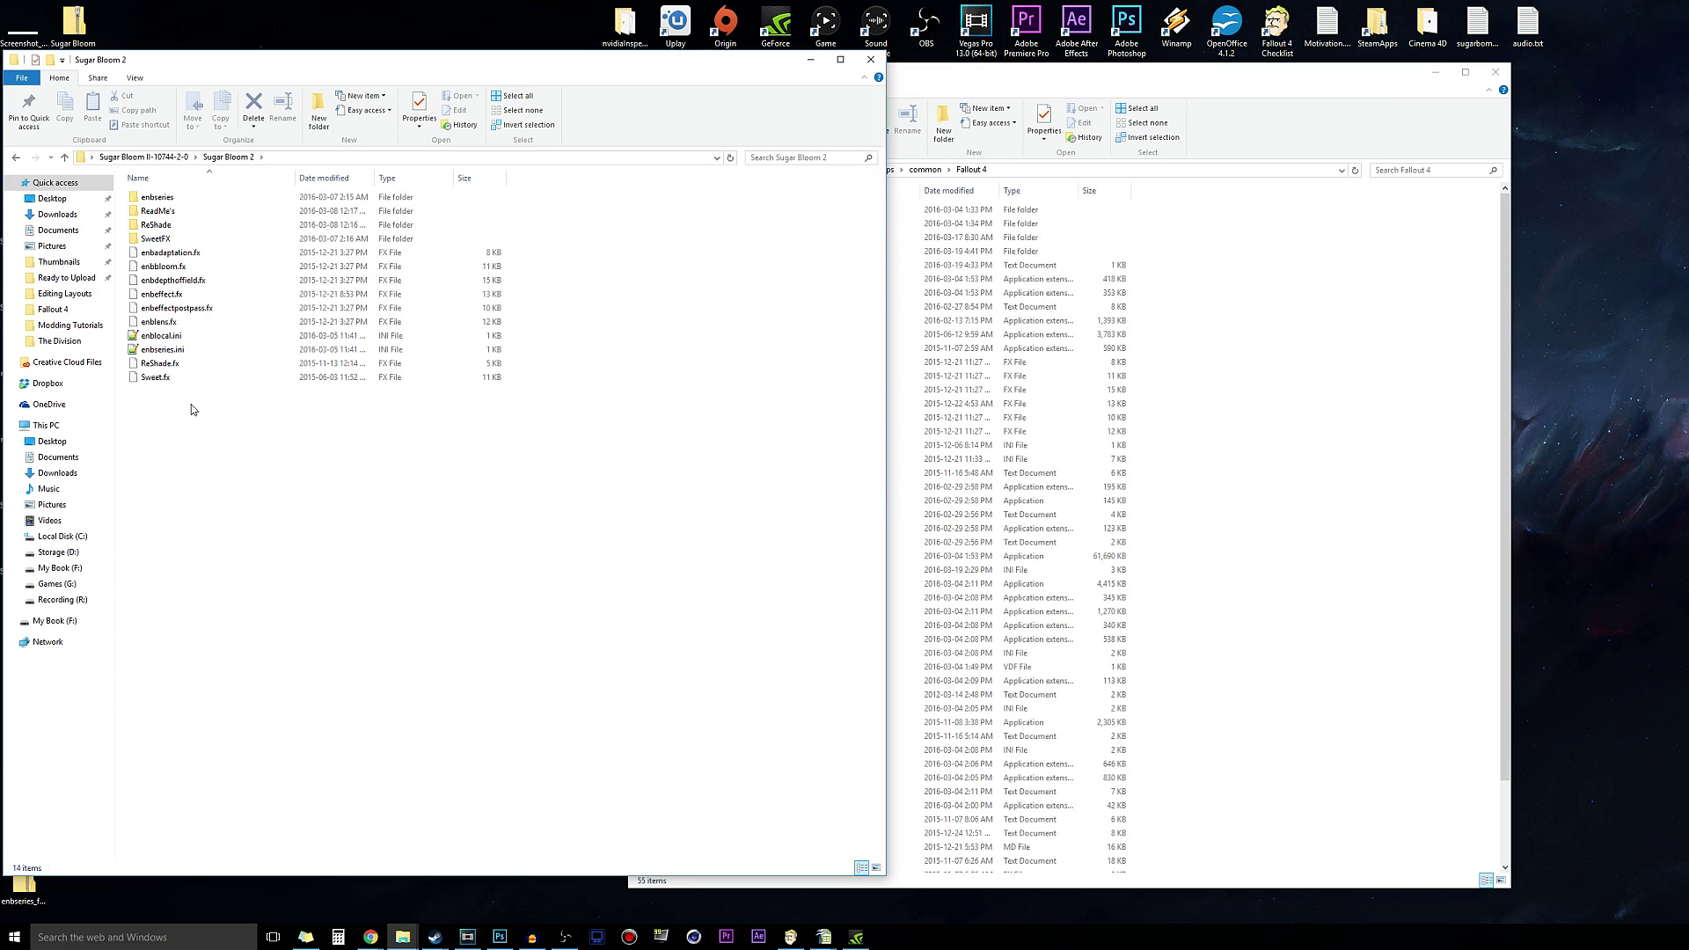
Copy all Sugar Bloom 2 files and folders into the Fallout 4 folder, replacing existing files, and close the source window.
key("ctrl+a")
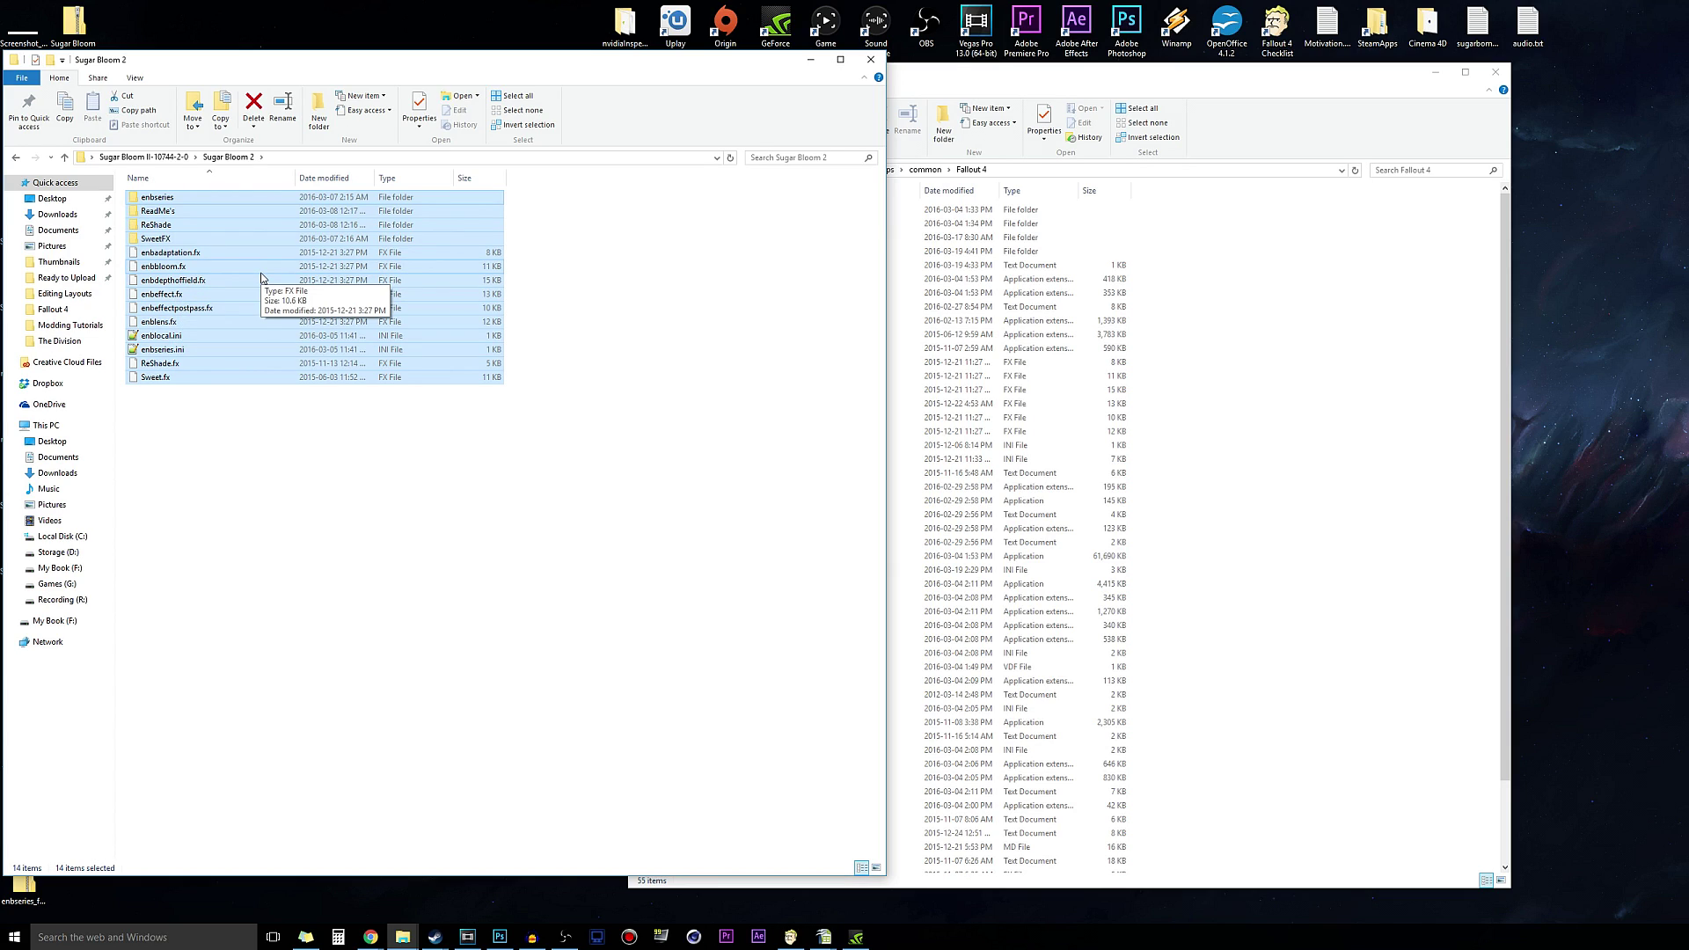
left_click_drag(179, 296, 1253, 459)
left_click(1134, 362)
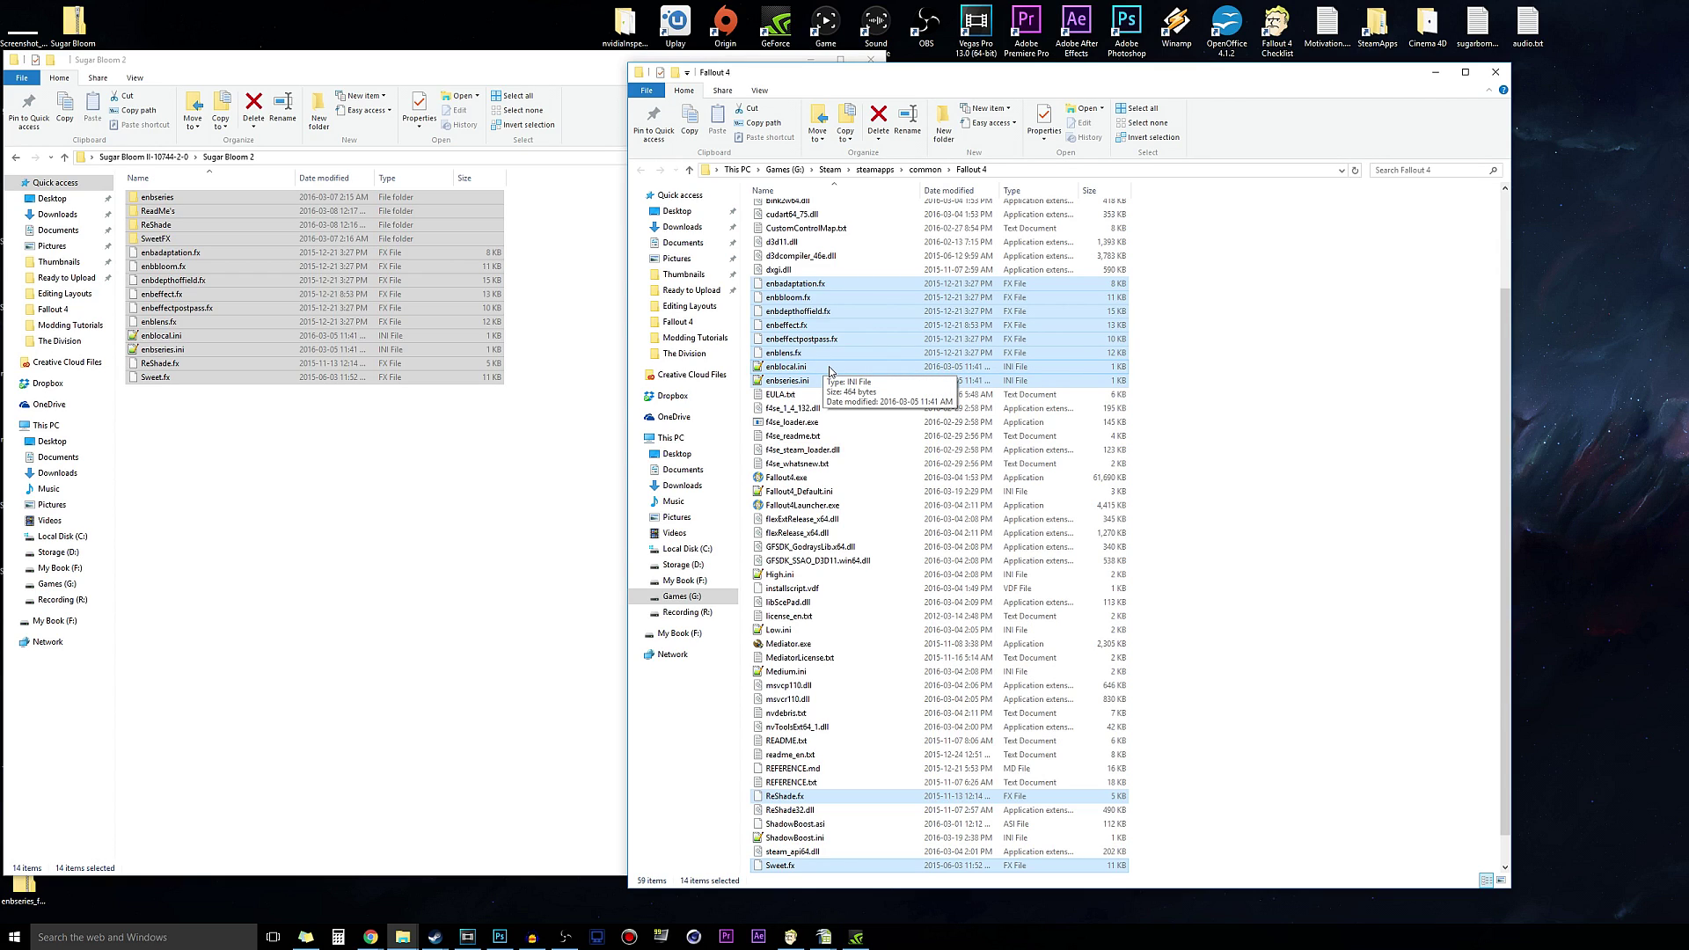
scroll(830, 370, "up", 3)
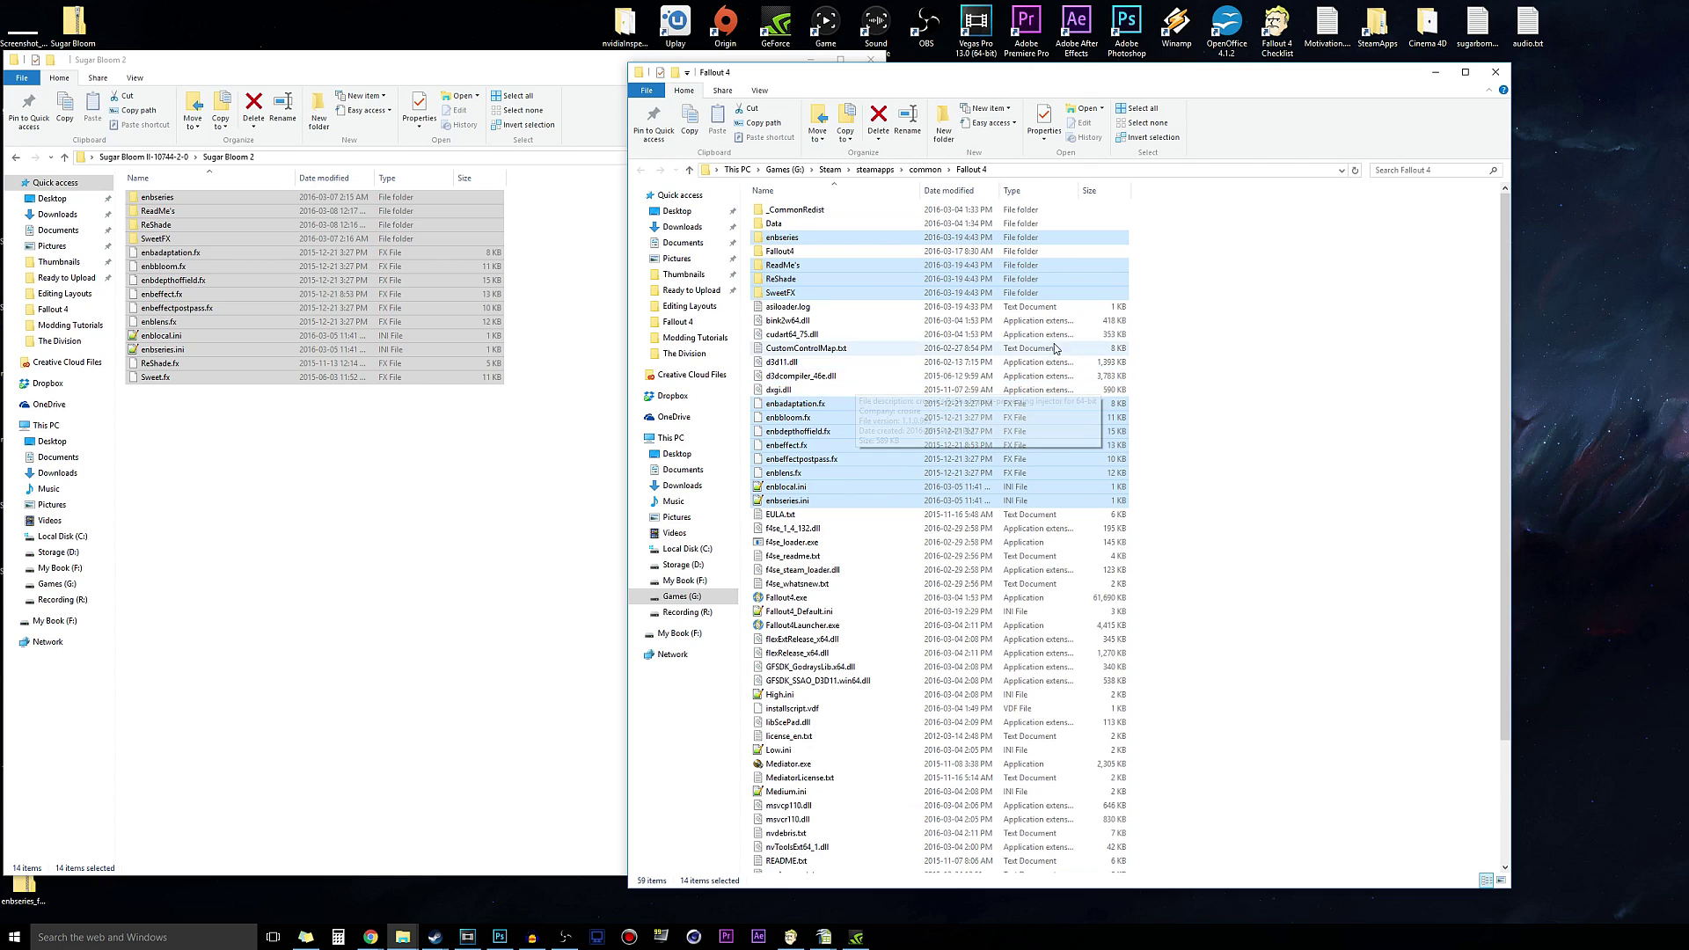
left_click(1254, 390)
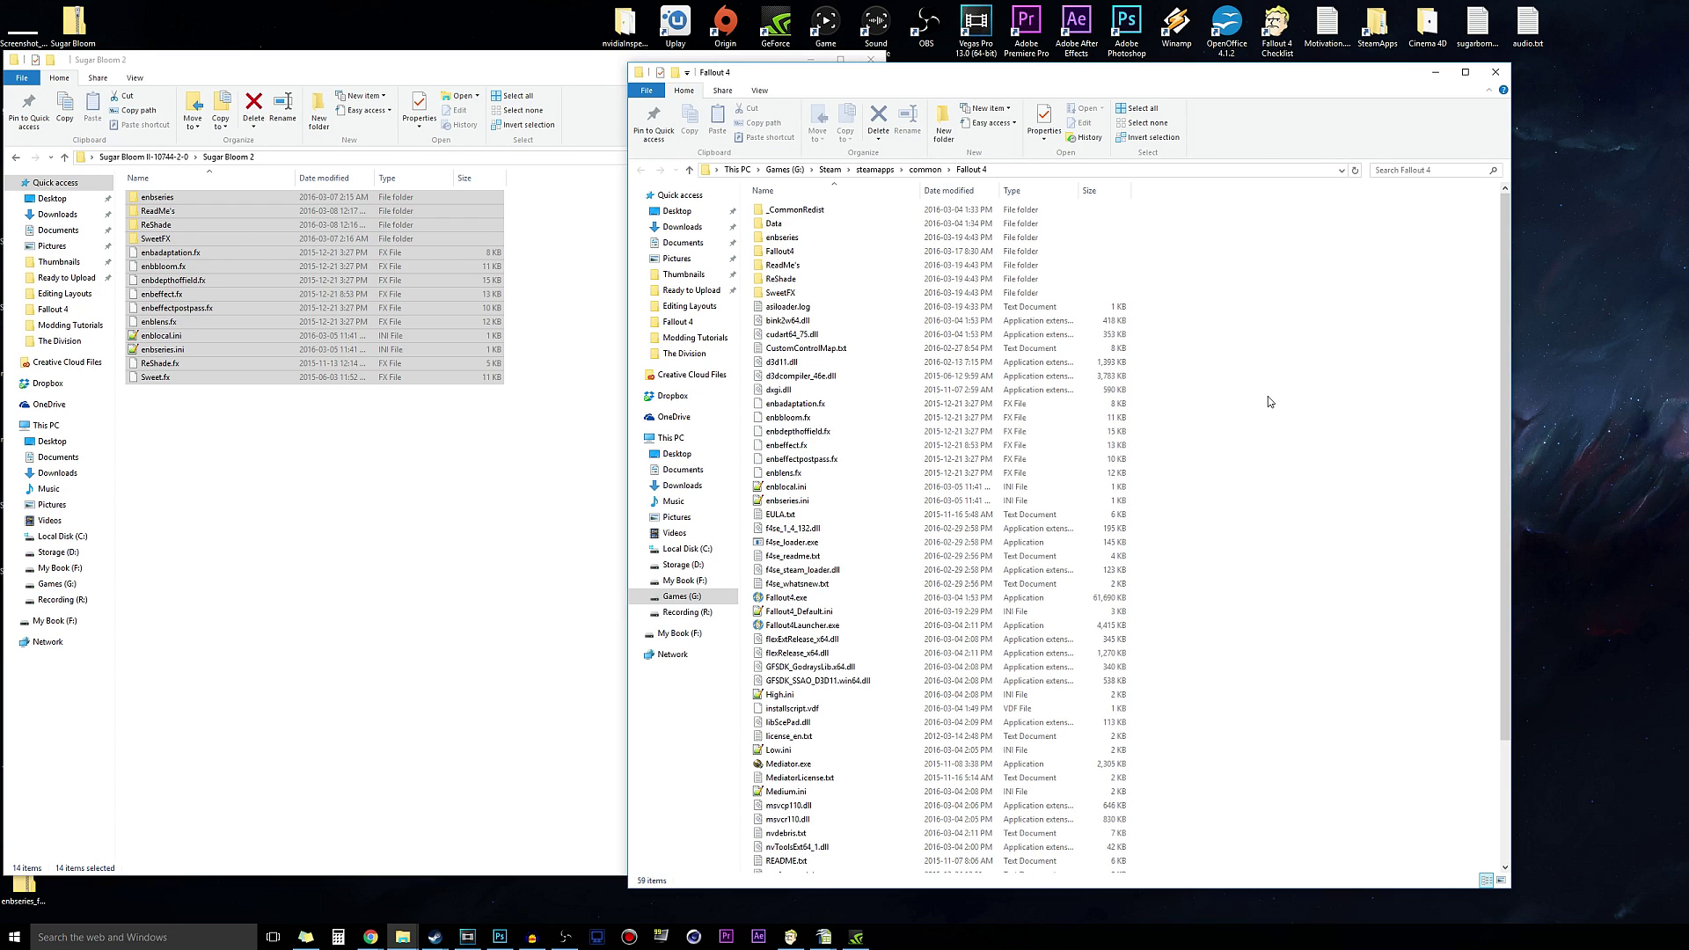
left_click(403, 472)
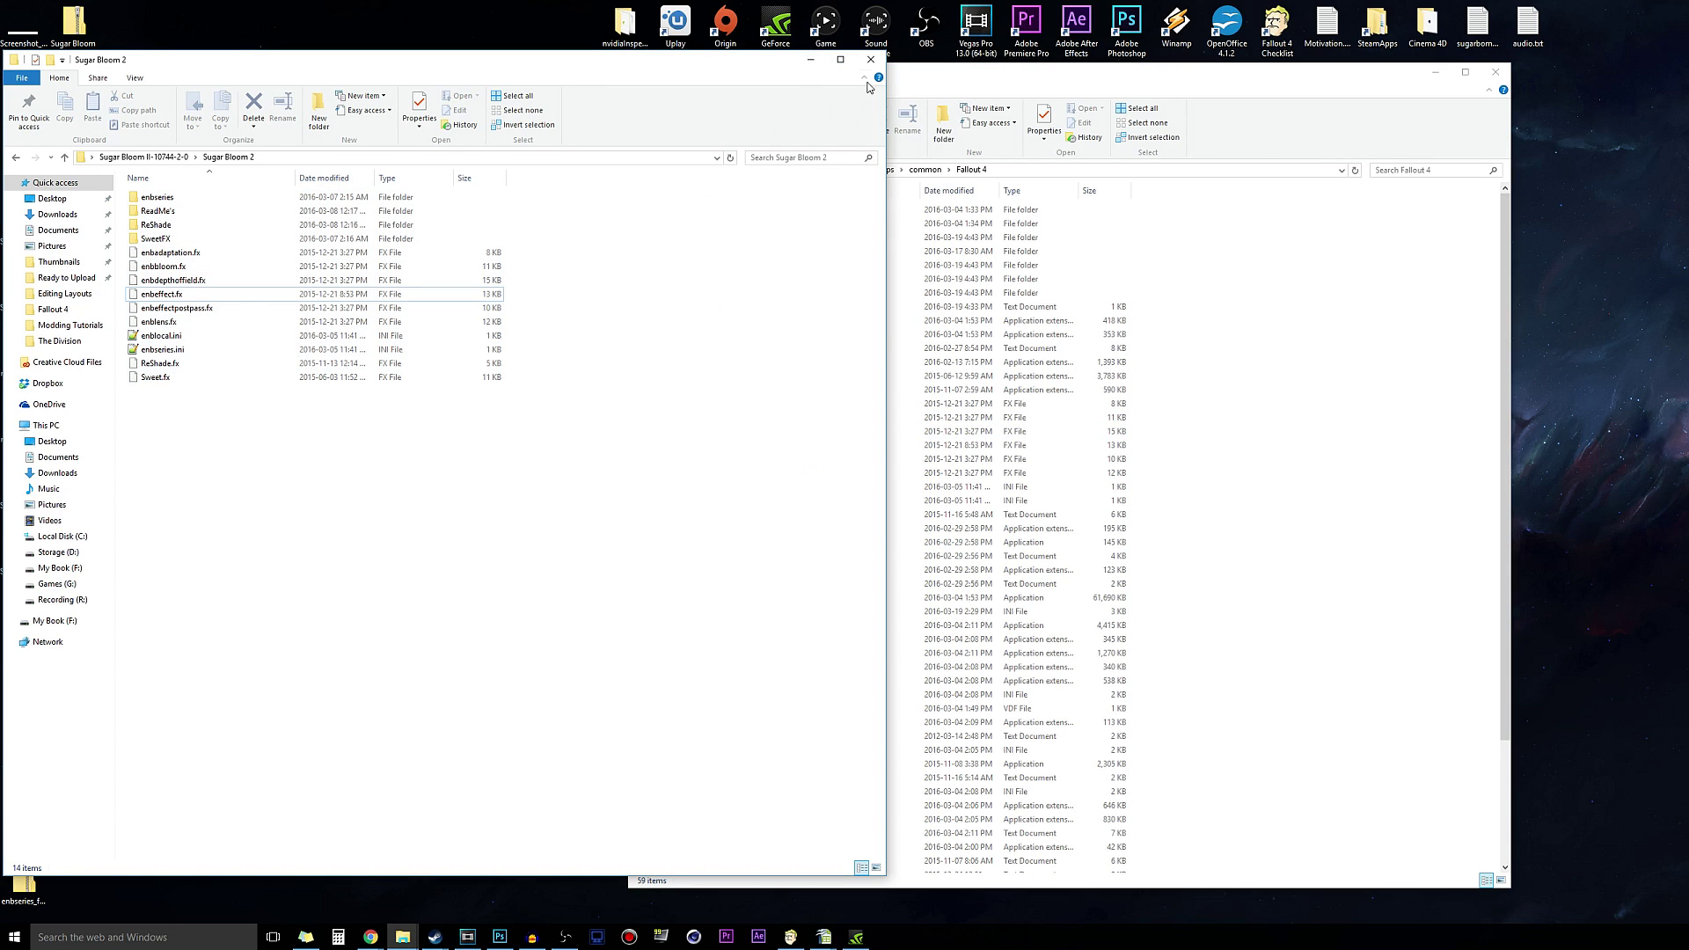
left_click(871, 59)
left_click_drag(1052, 78, 580, 77)
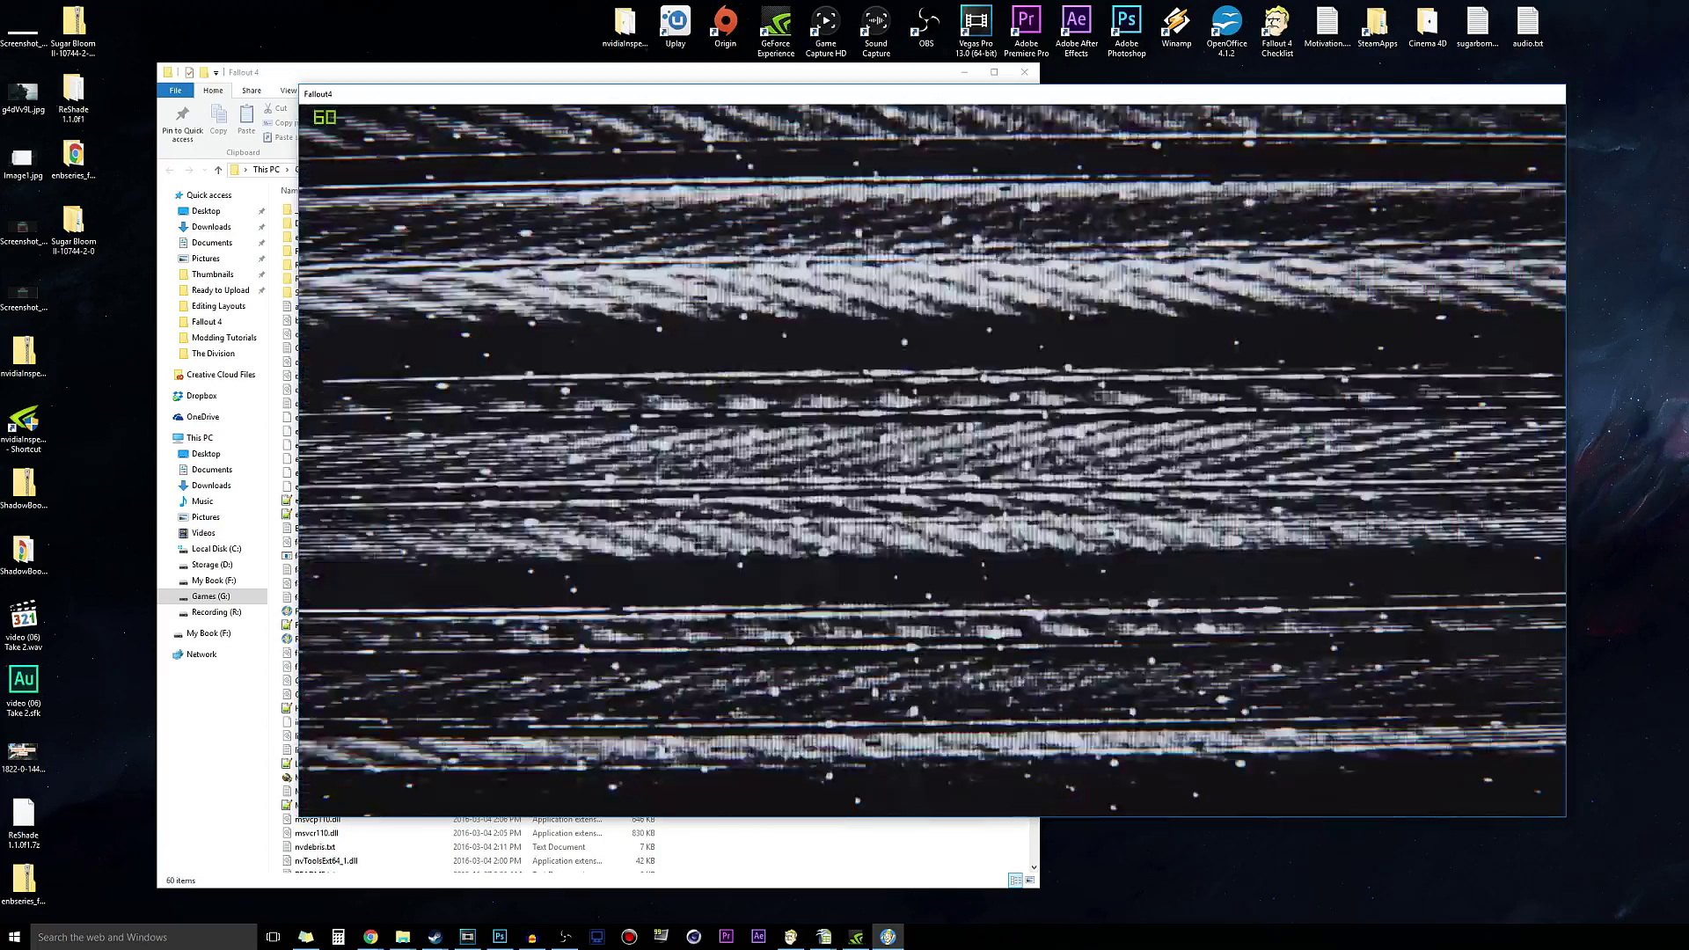
Load the second Commonwealth save, marked 1d 22h 28m, from the Fallout 4 main menu.
key("Return")
key("Down")
key("Down")
key("Return")
key("Down")
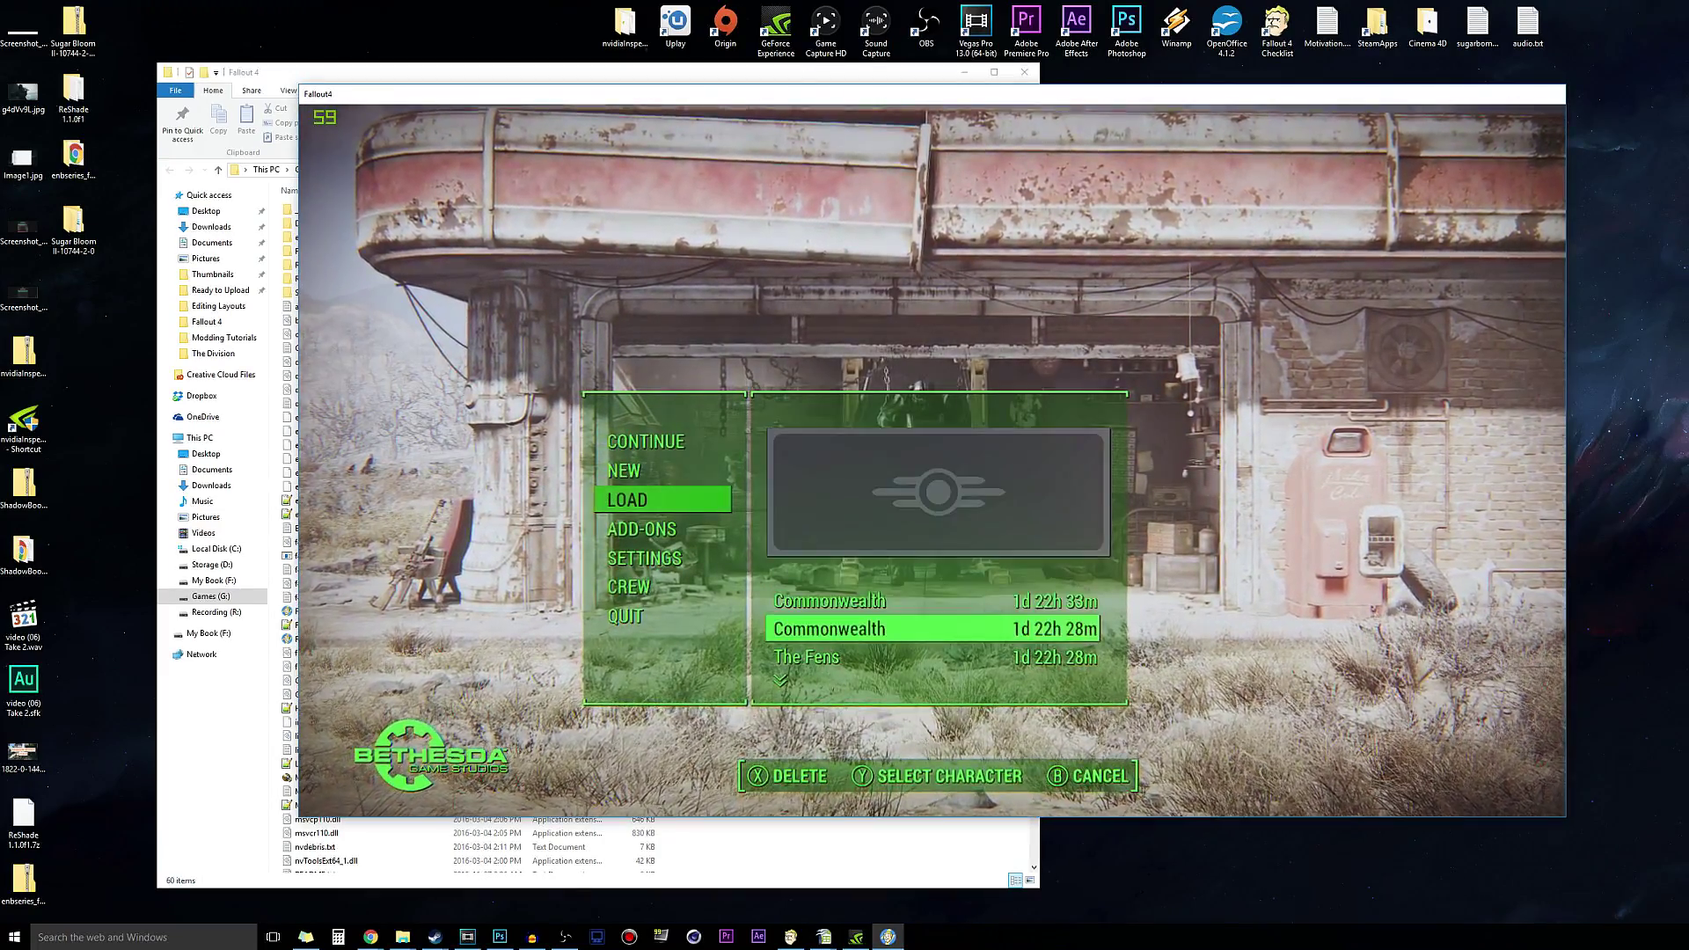
key("Return")
key("Return")
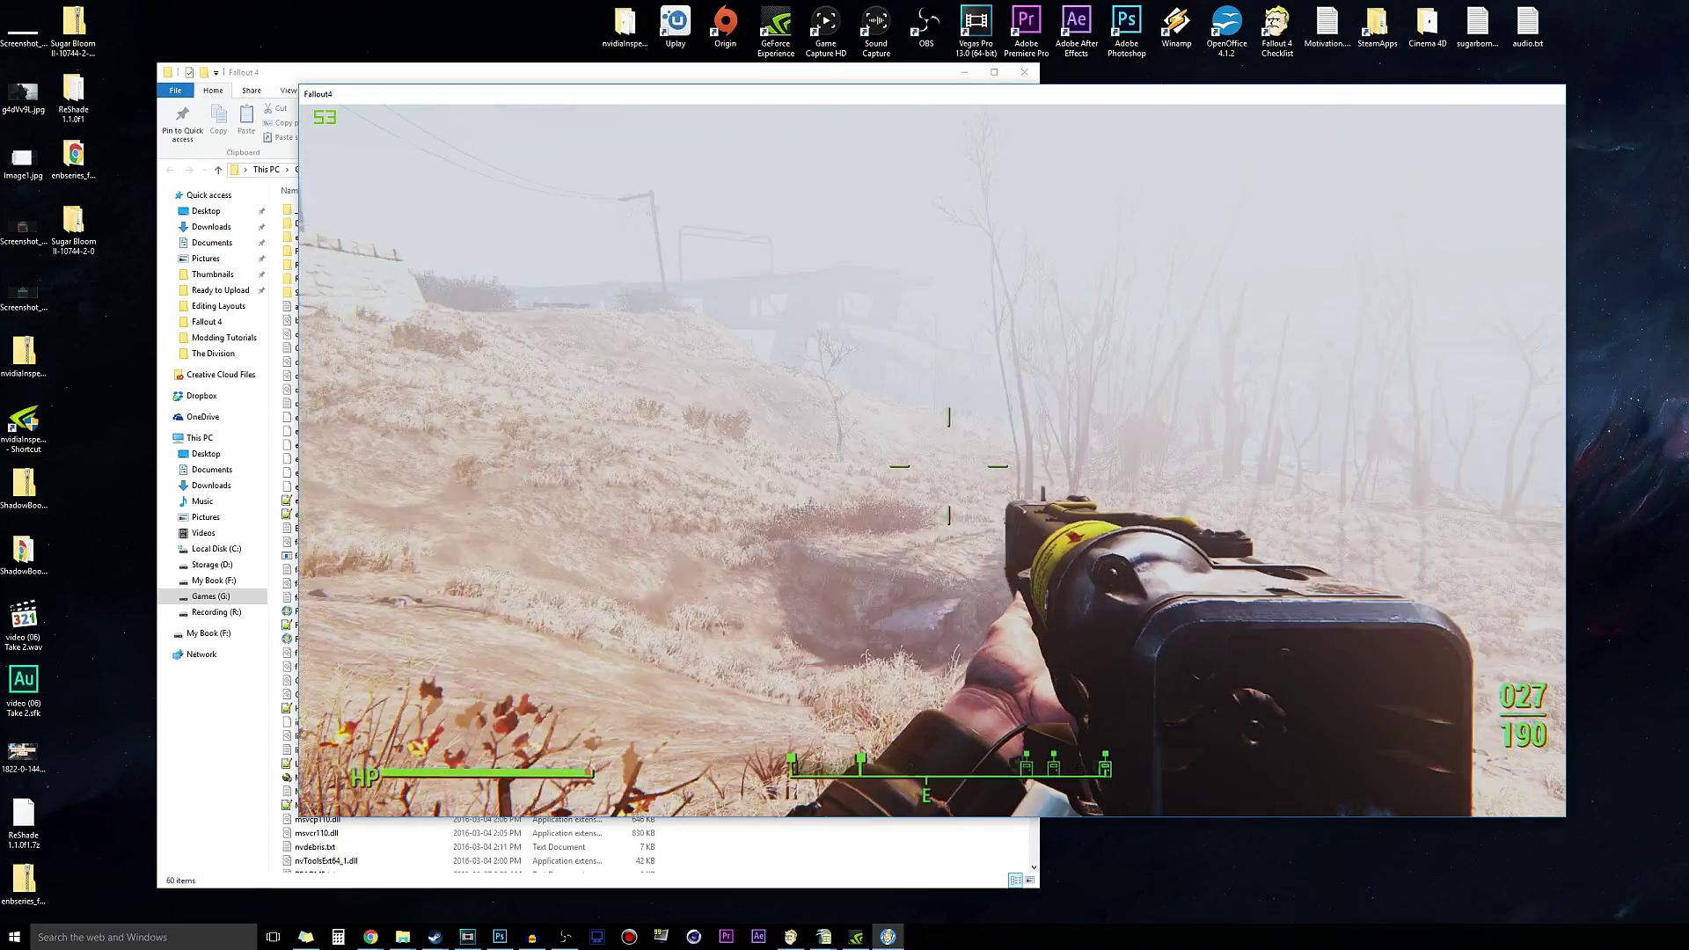
Enable the free camera with the console command tfc and fly around the Mighty Flamer on the ground to examine the graphics.
key("w")
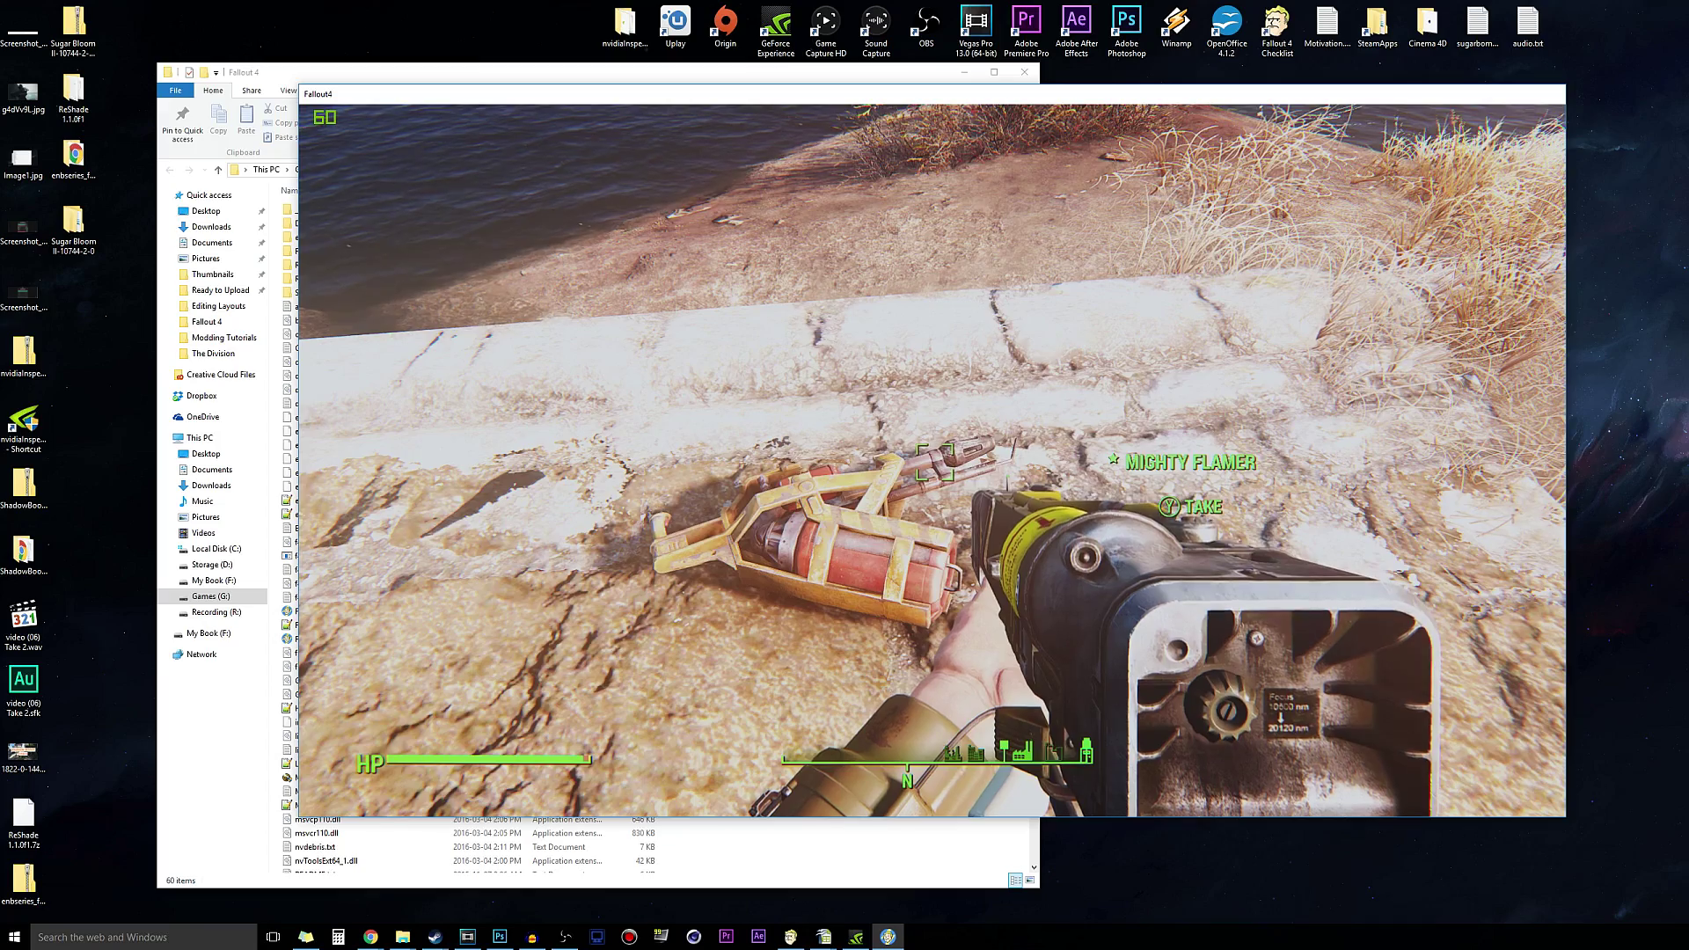
key("grave")
type("tfc")
key("Return")
key("grave")
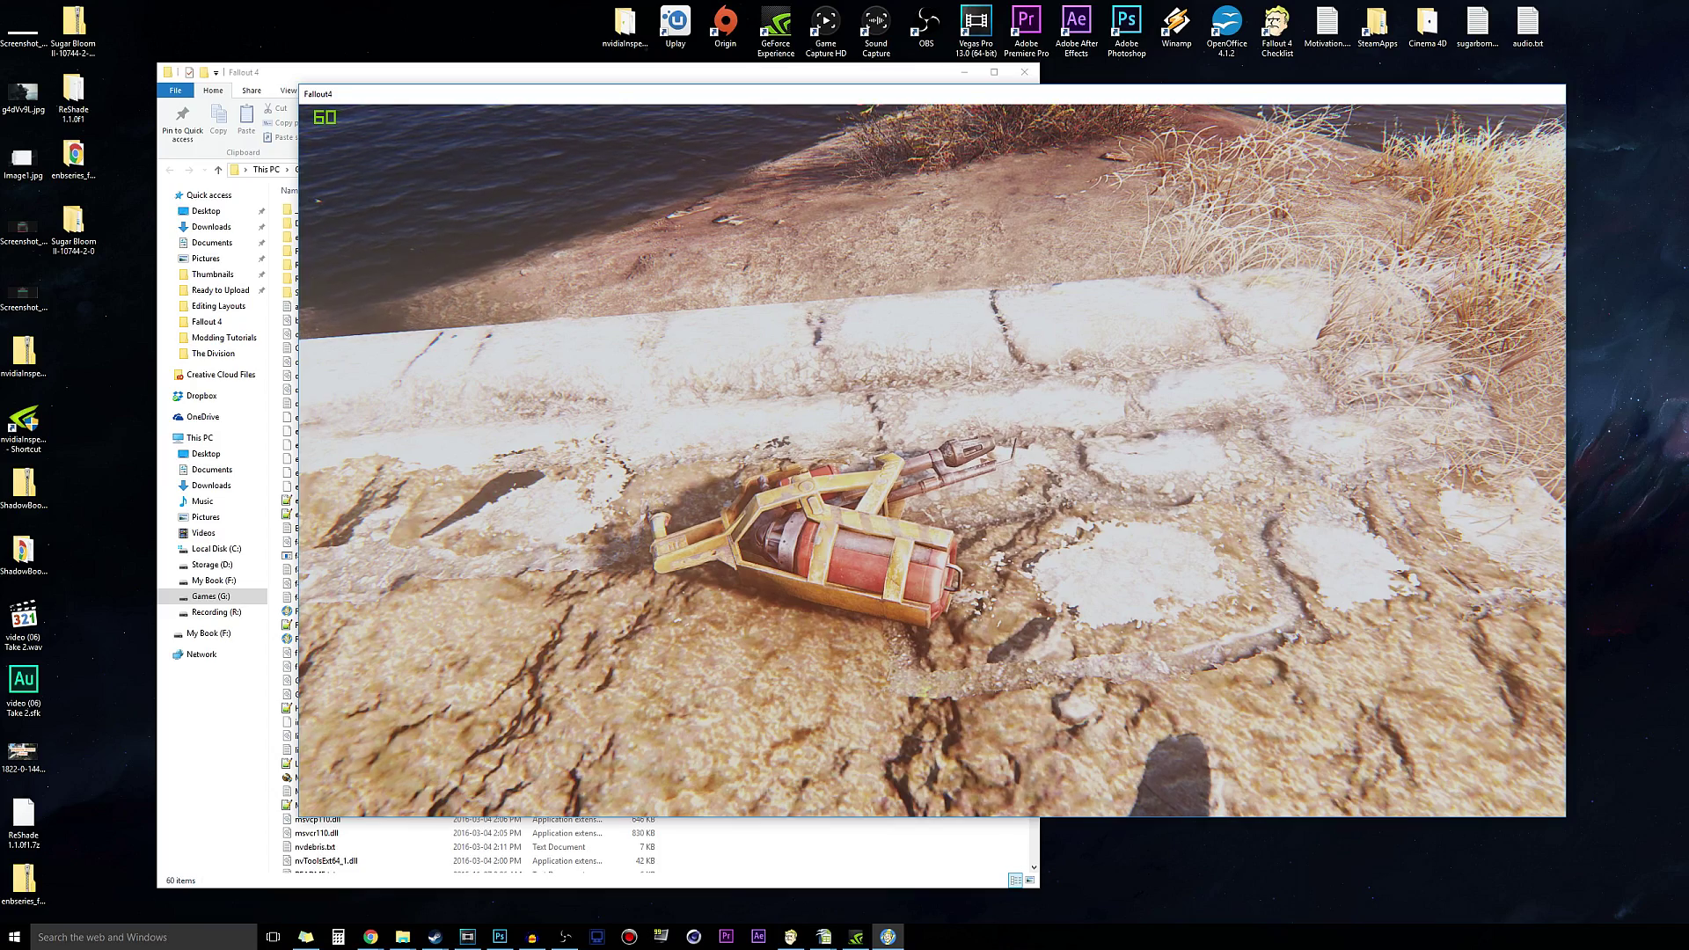
key("w")
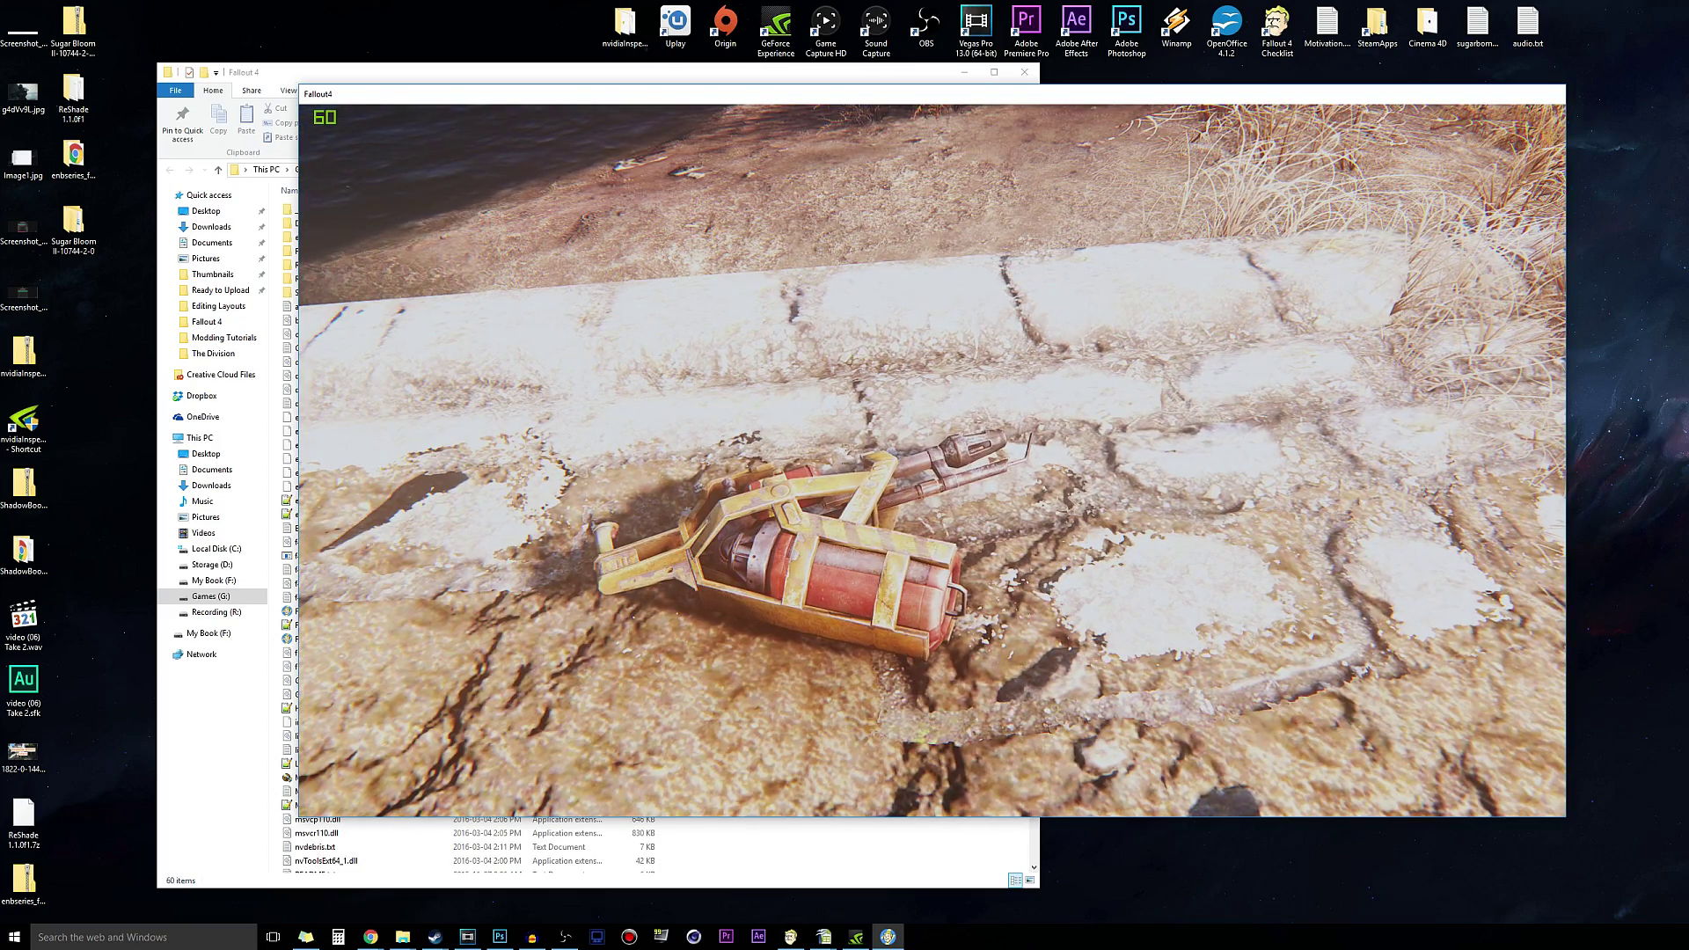
key("w")
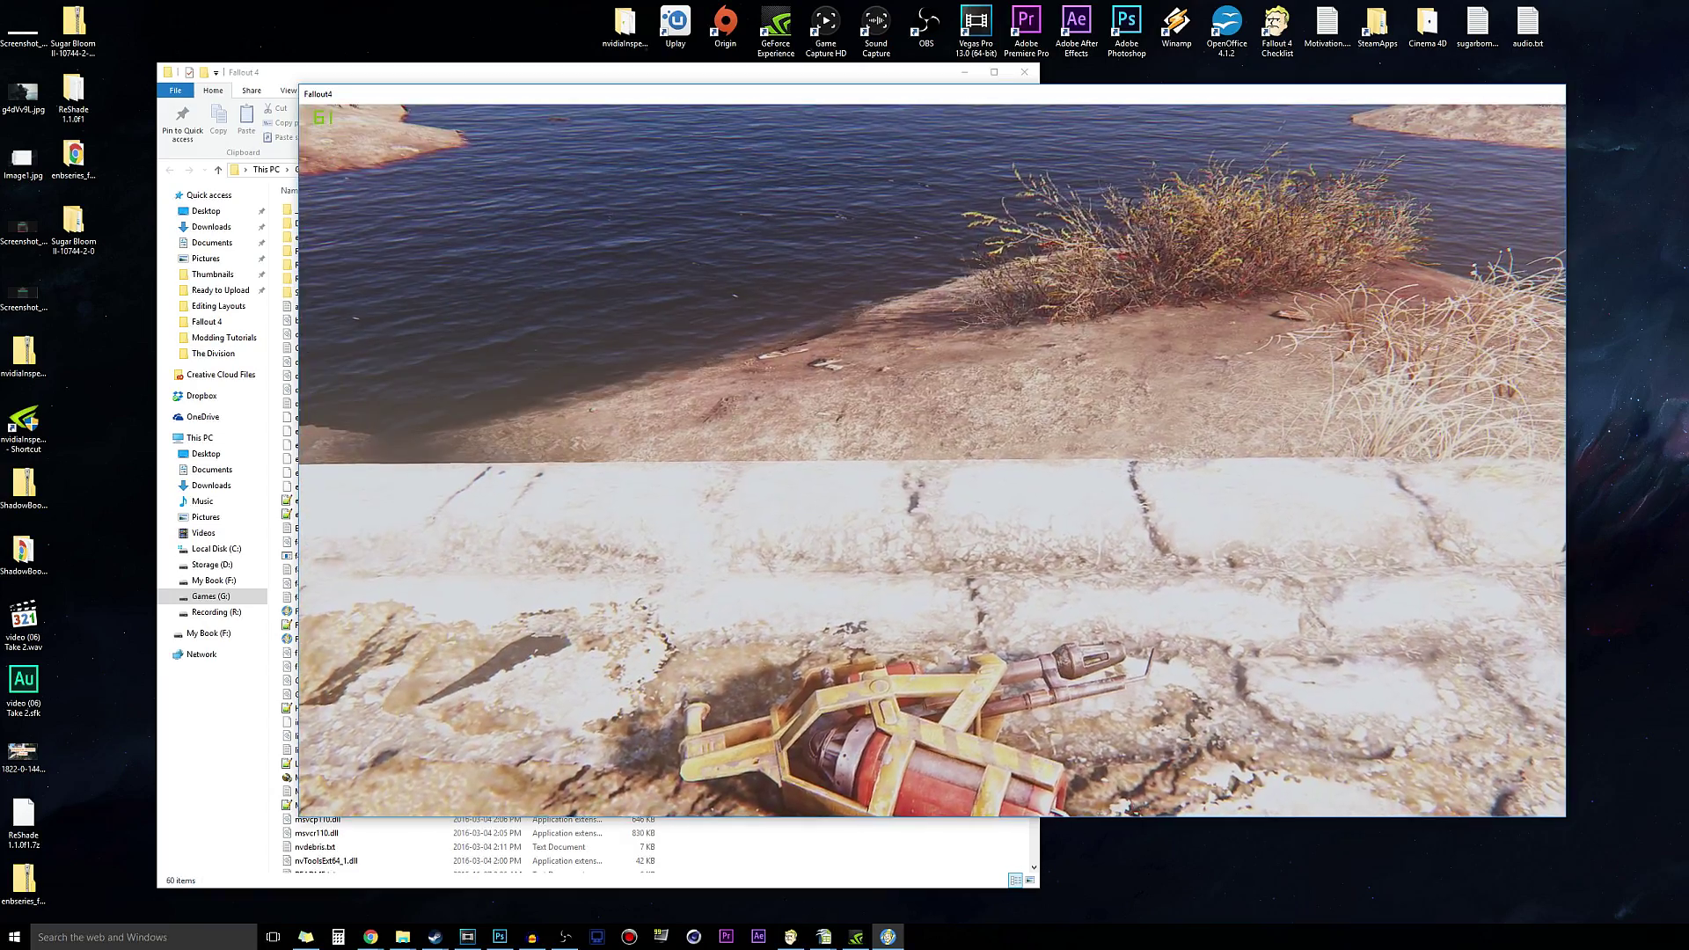
key("w")
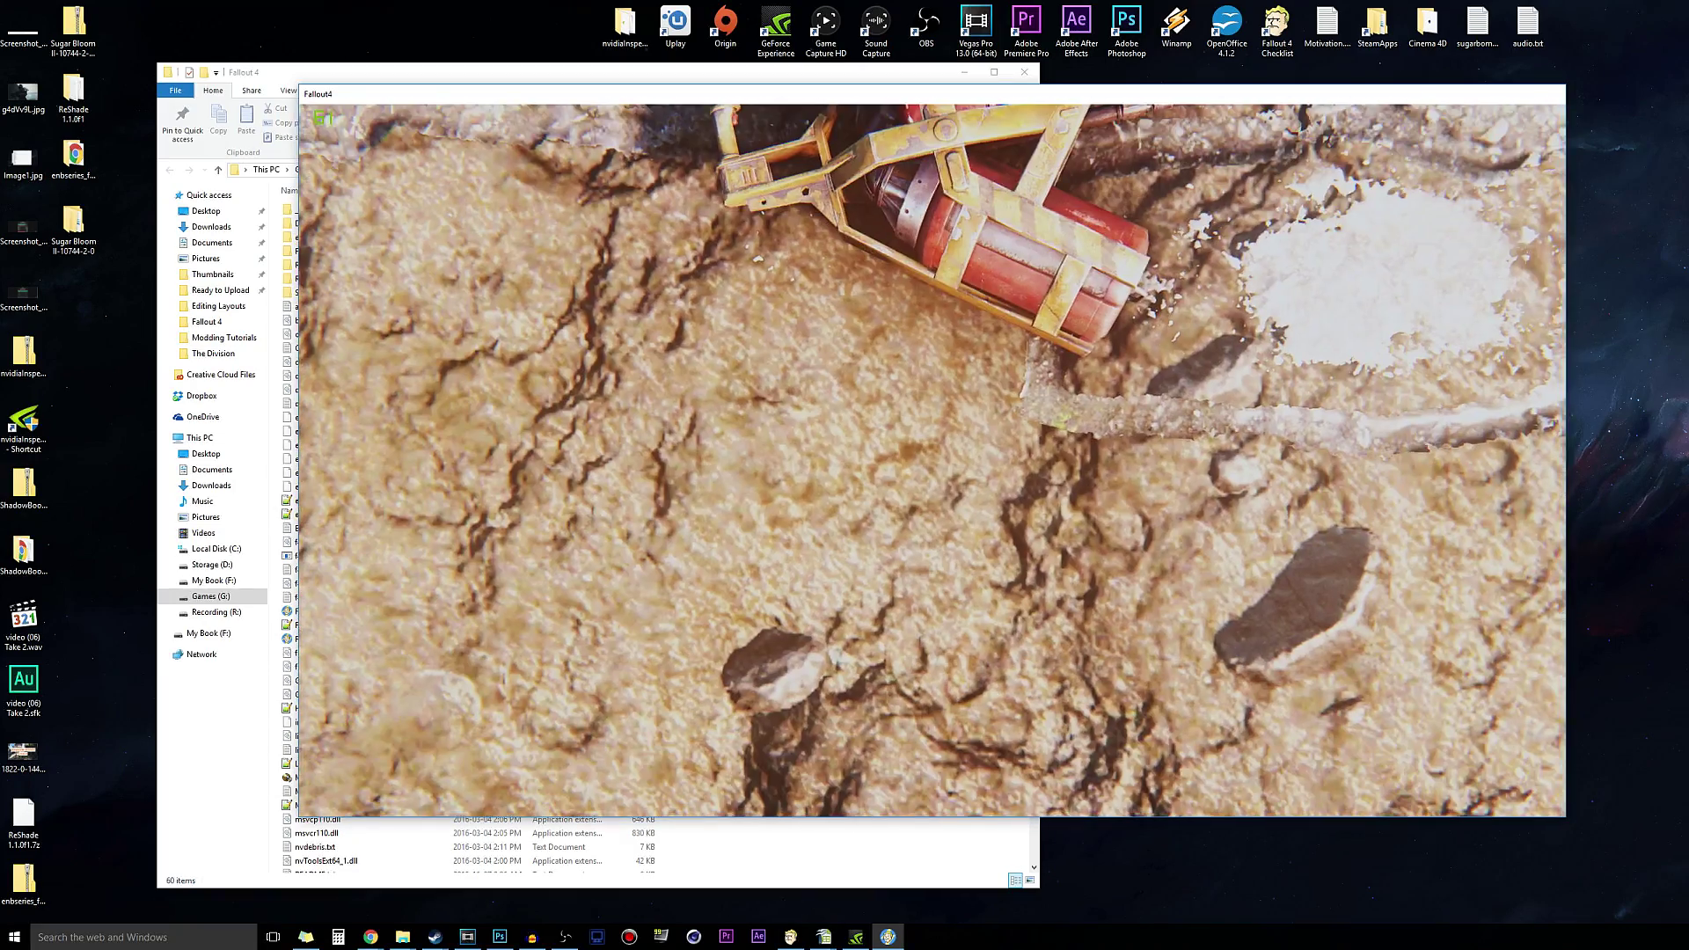
key("w")
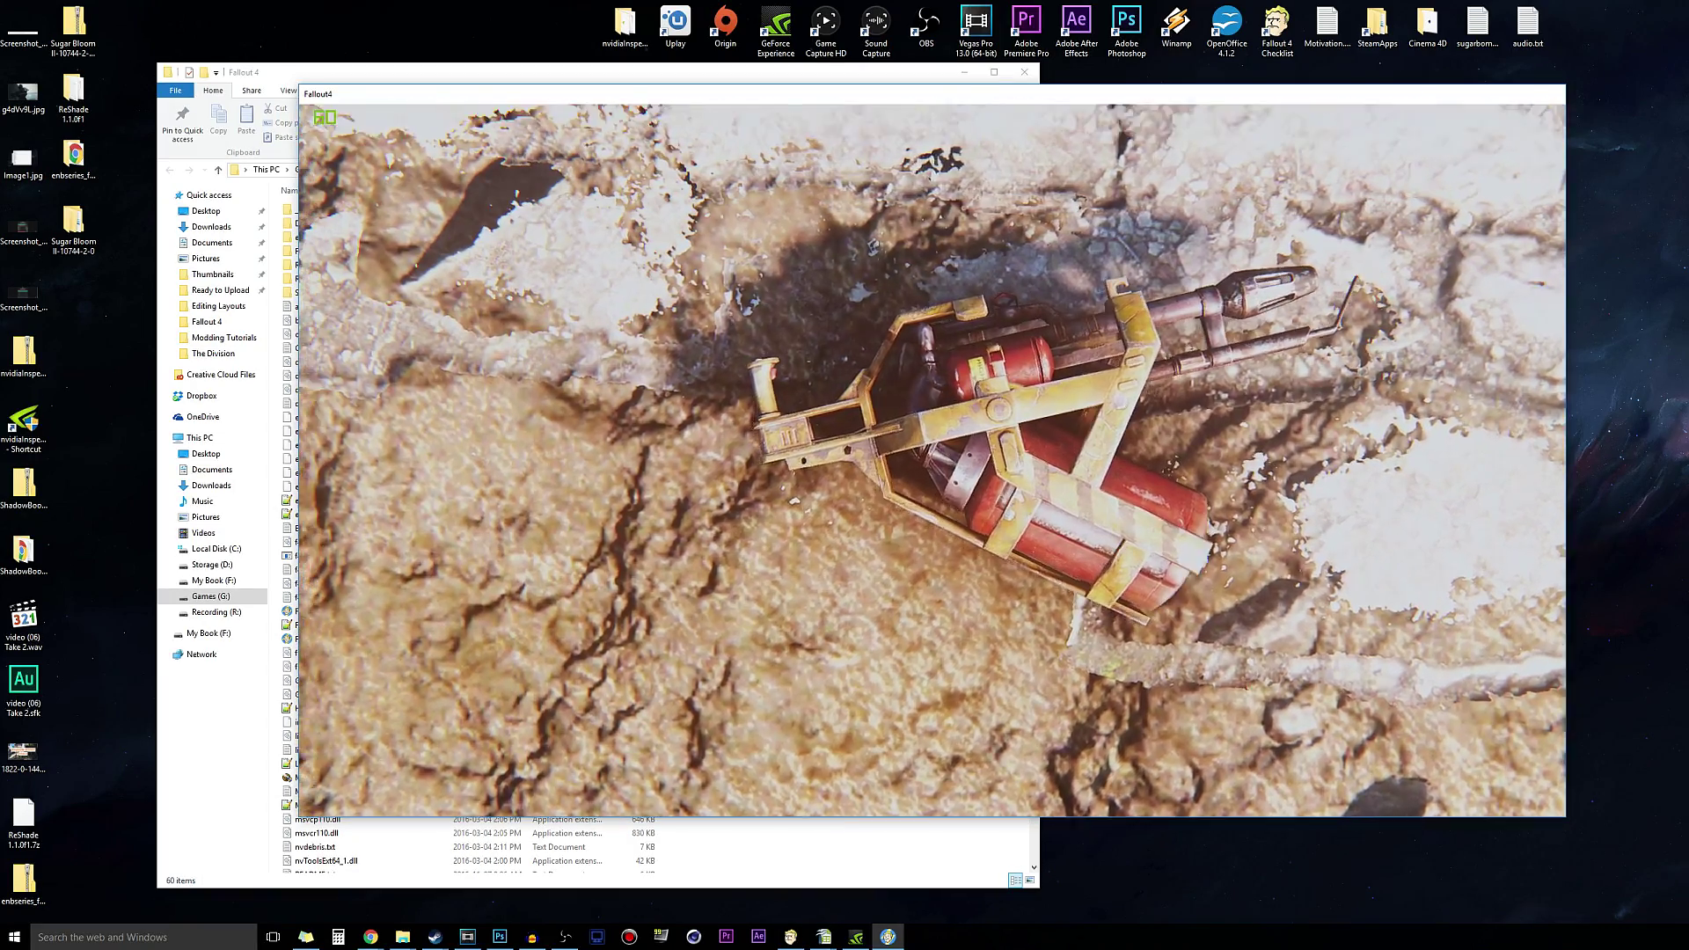